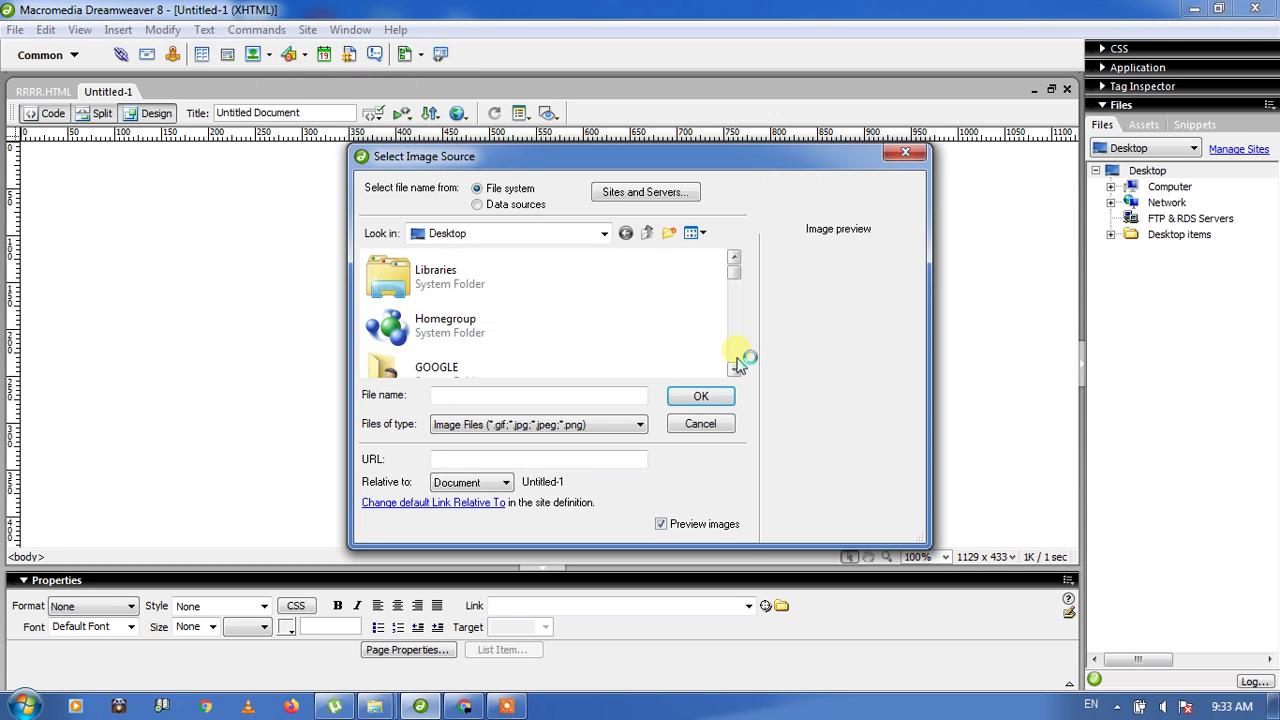
# Step: Insert the desktop image 1581020002.jpeg into the page with the alternate text "web"
pyautogui.scroll(-3, 735, 350)
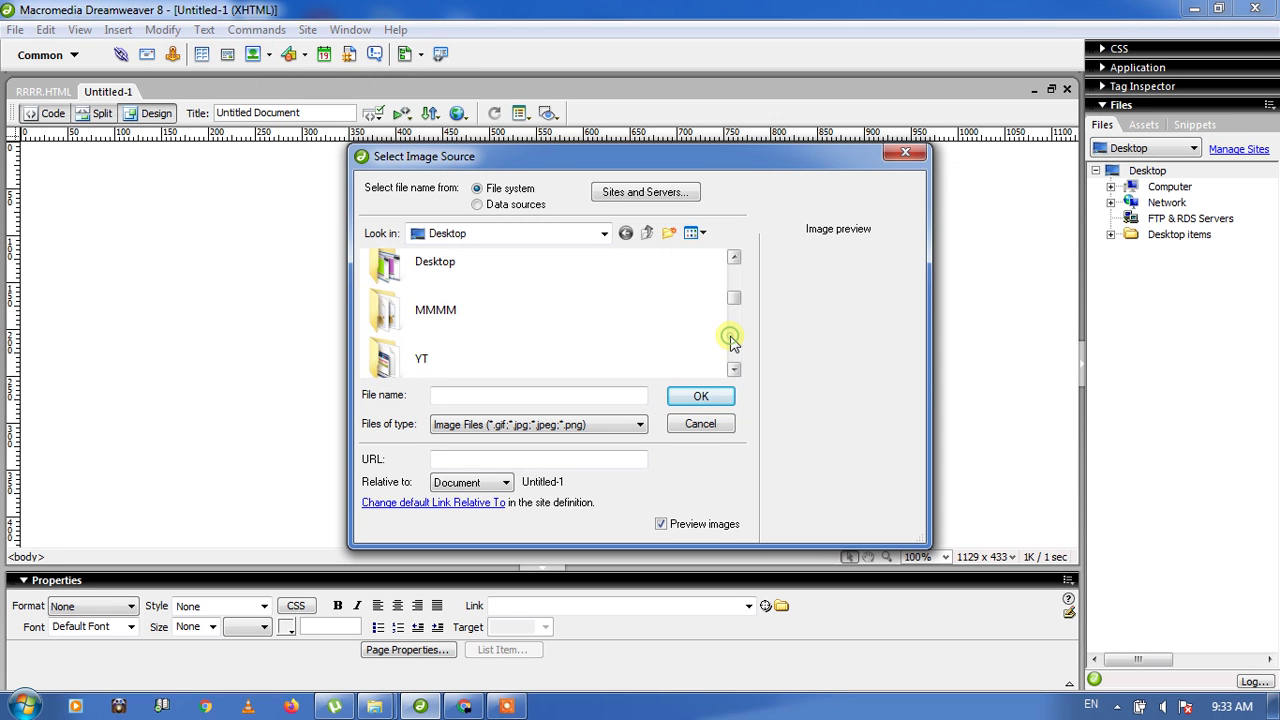
pyautogui.scroll(-3, 730, 340)
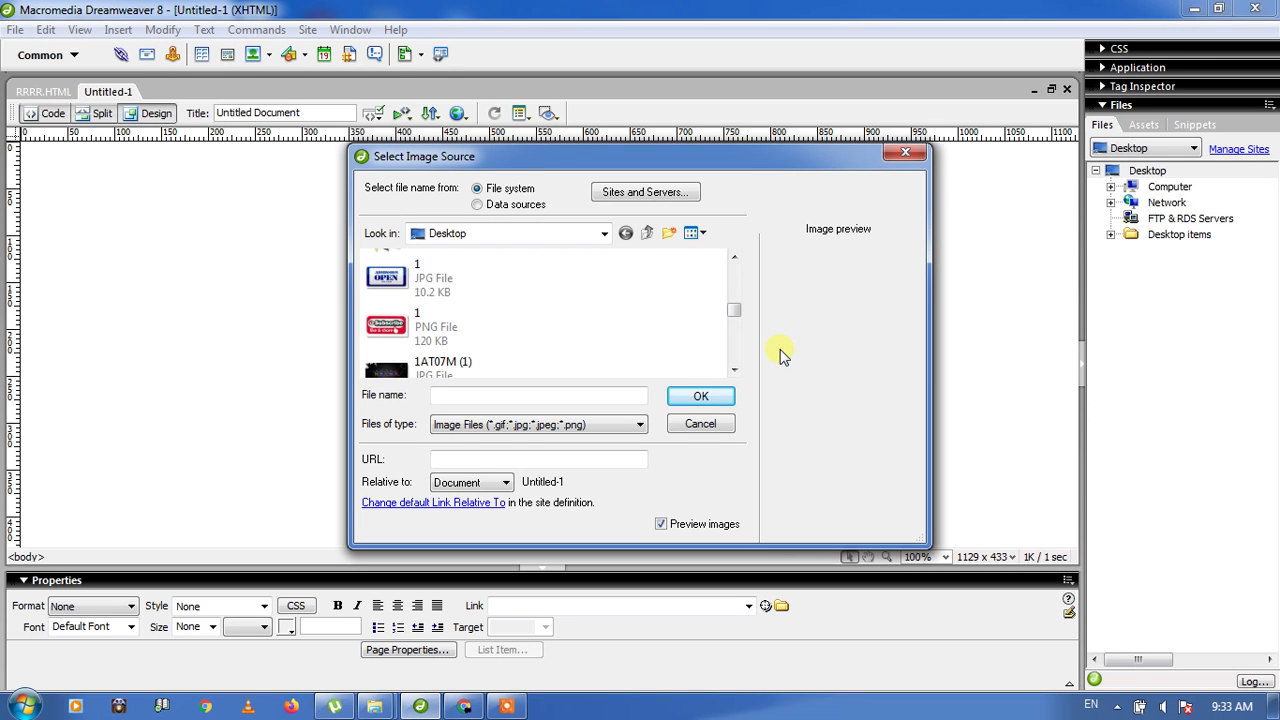
pyautogui.click(734, 372)
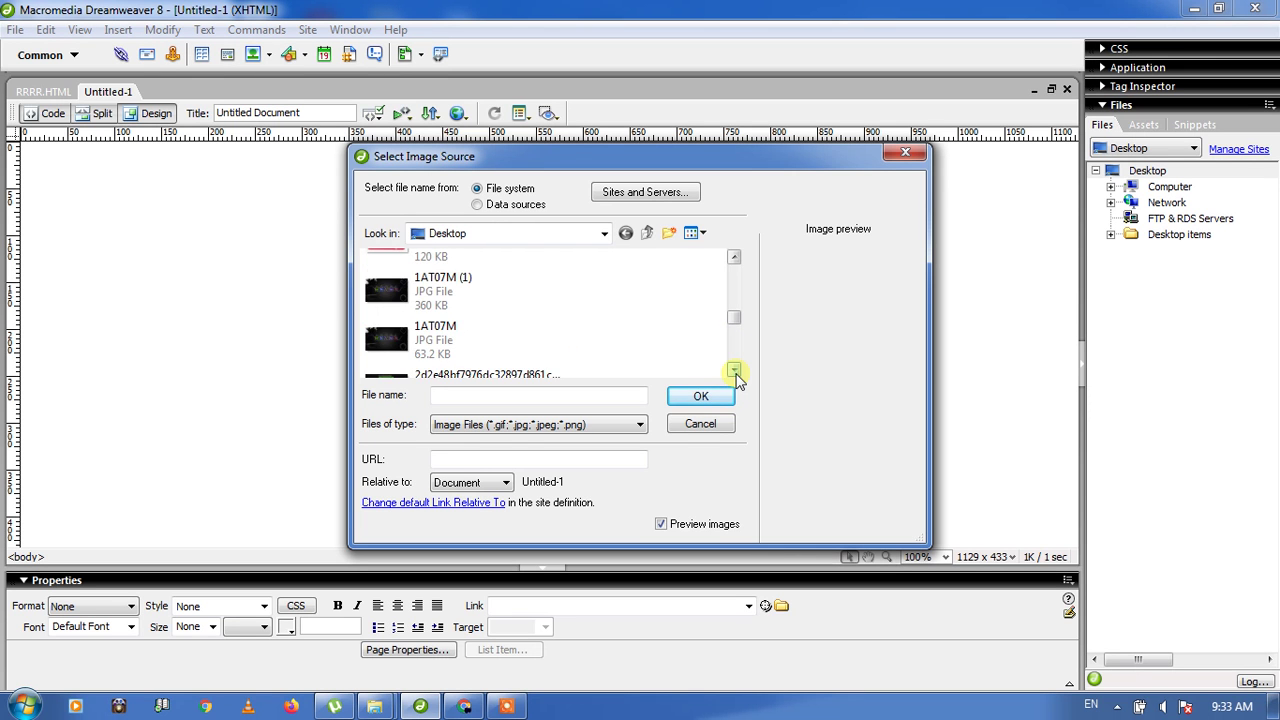
pyautogui.click(734, 372)
pyautogui.click(734, 372)
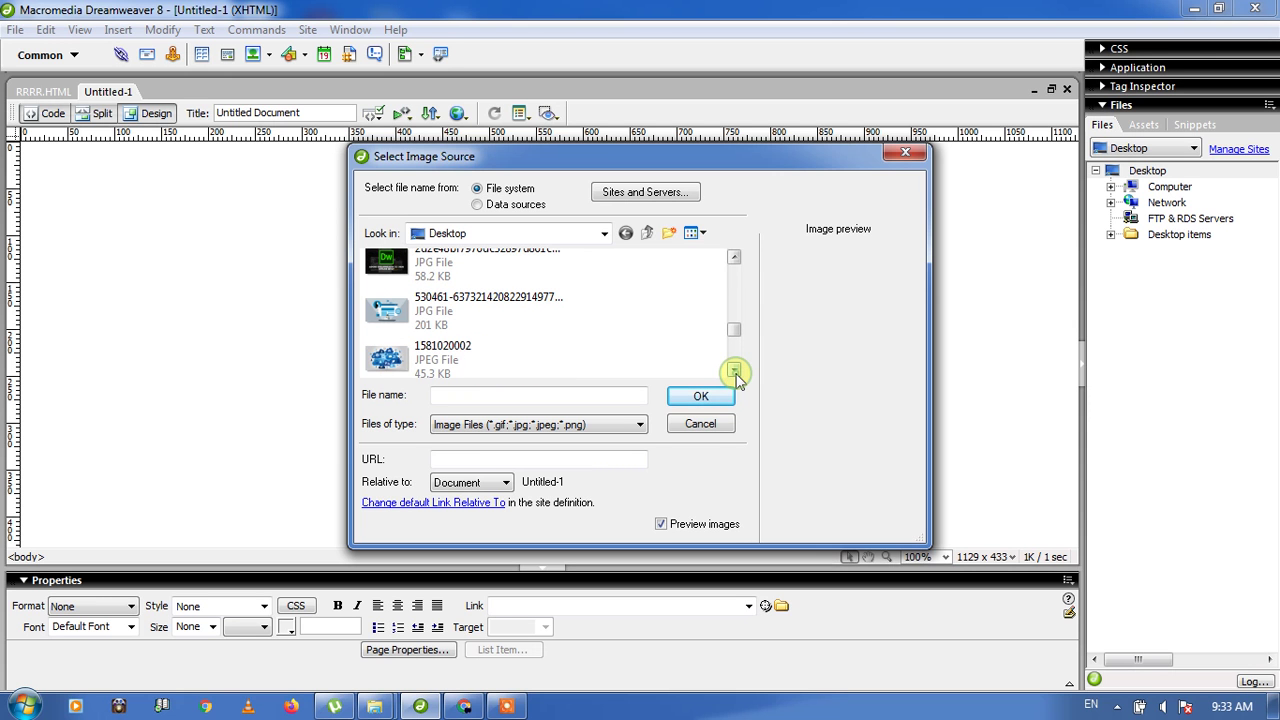
pyautogui.click(437, 362)
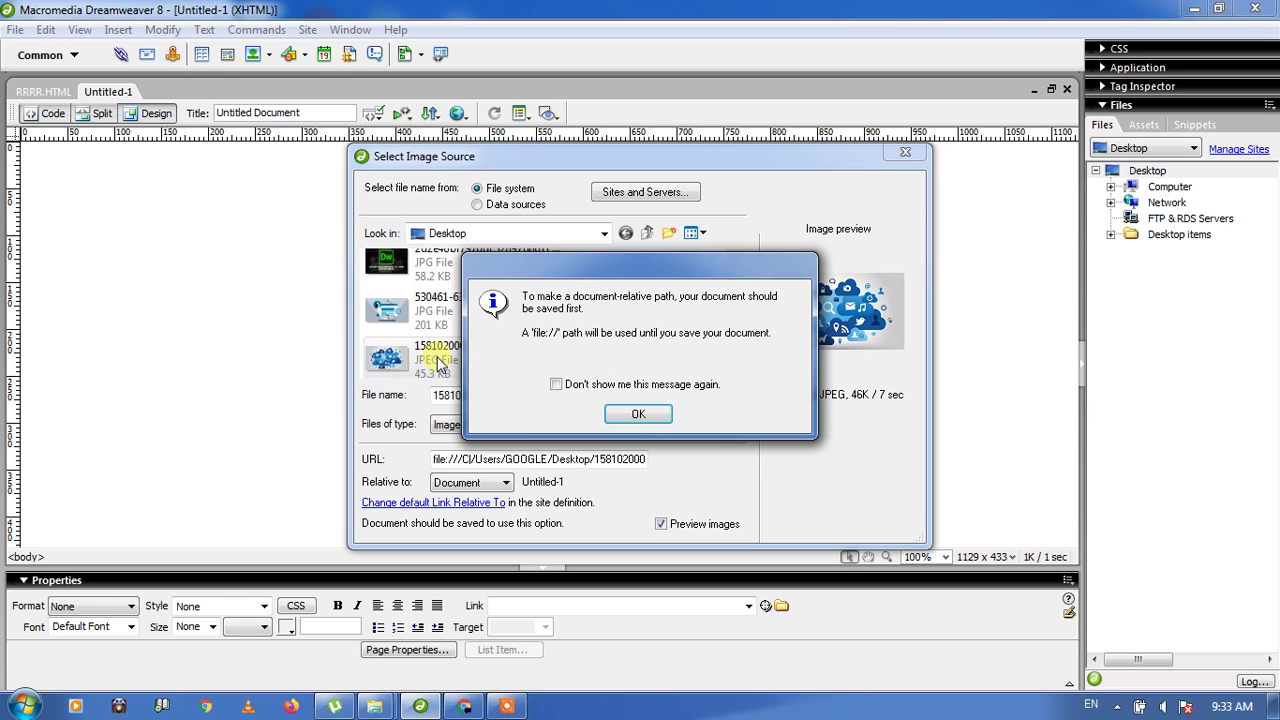
pyautogui.click(664, 415)
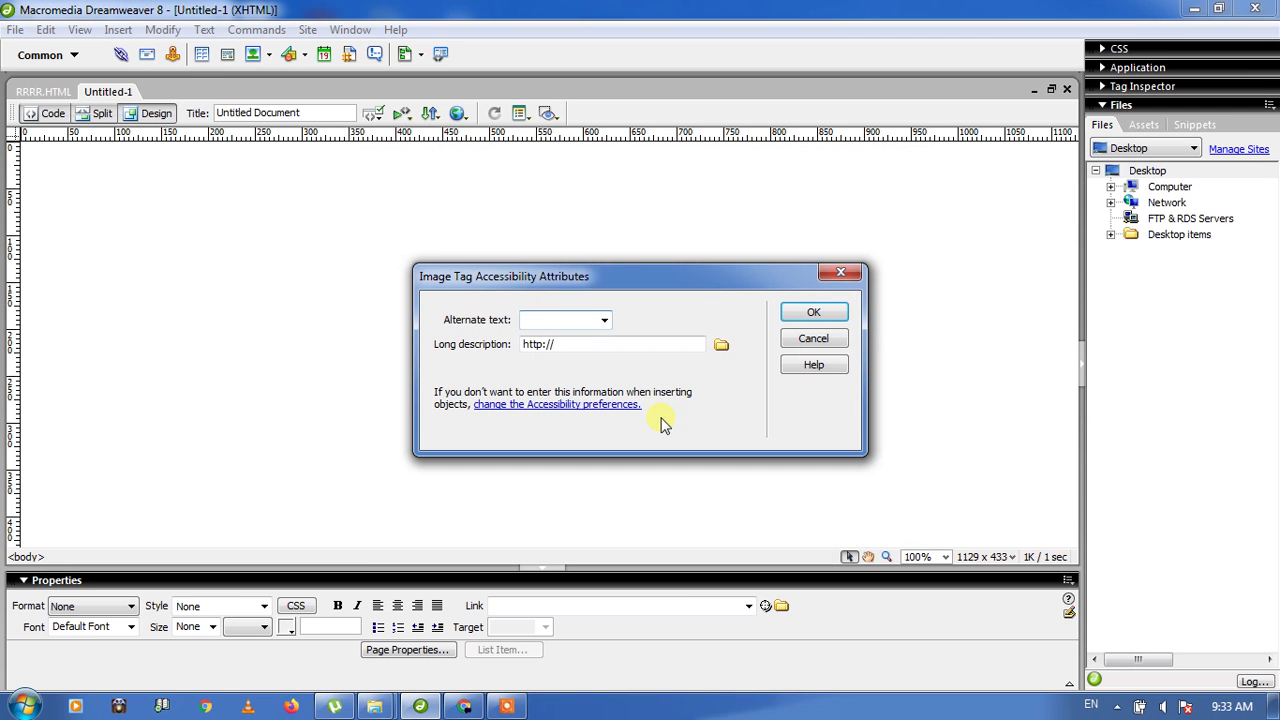
pyautogui.write('web')
pyautogui.click(816, 313)
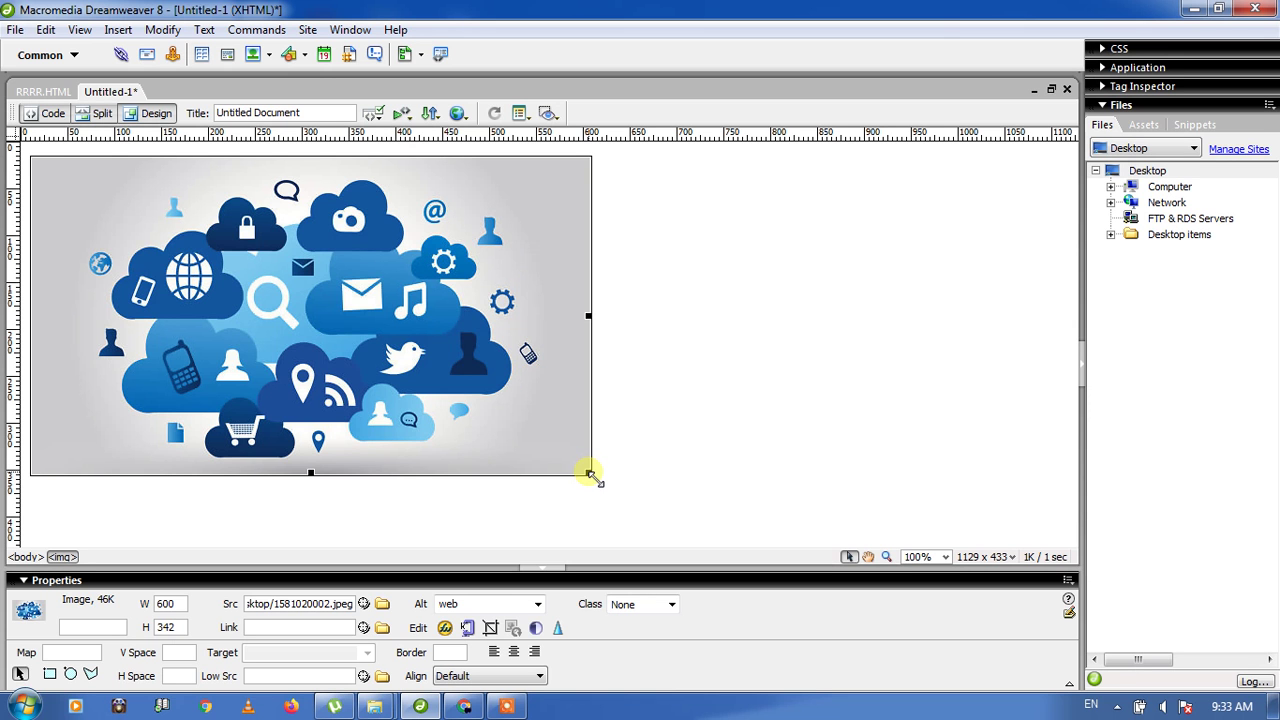
# Step: Shrink the cloud image to about 221 by 215 pixels and place the insertion point after it
pyautogui.moveTo(589, 474); pyautogui.dragTo(275, 407)
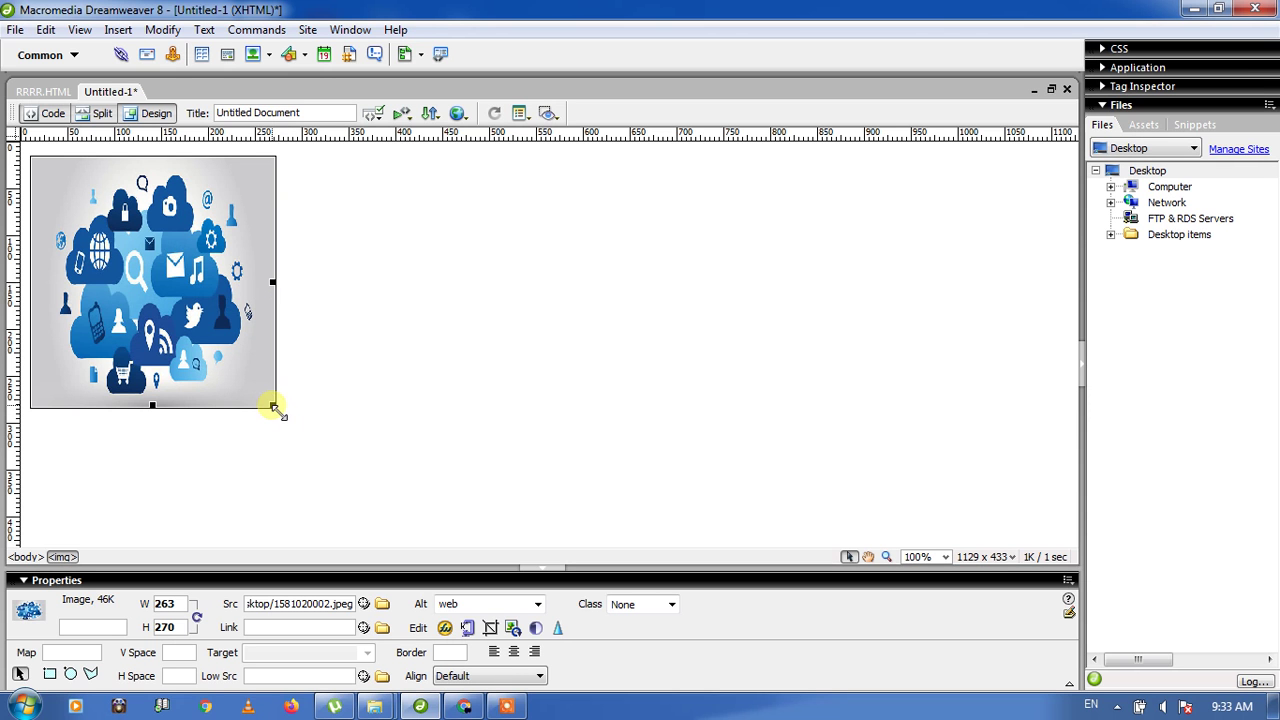
pyautogui.moveTo(273, 408); pyautogui.dragTo(235, 354)
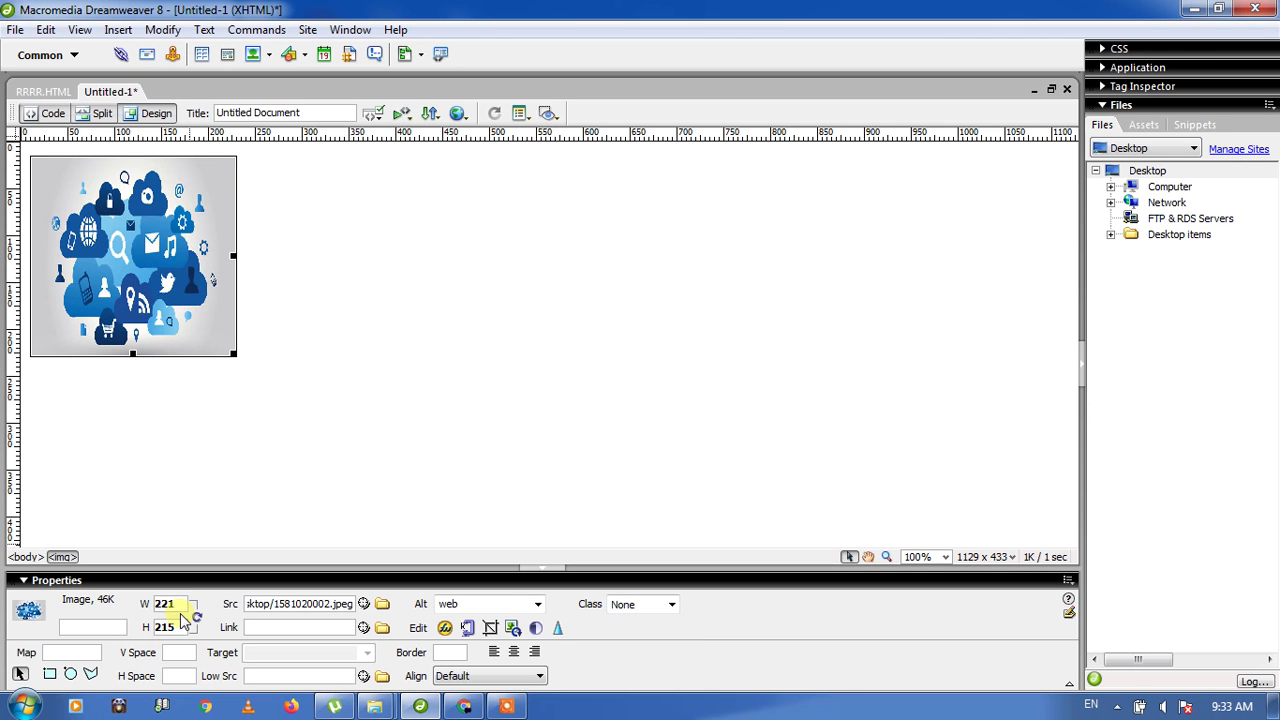
pyautogui.click(311, 236)
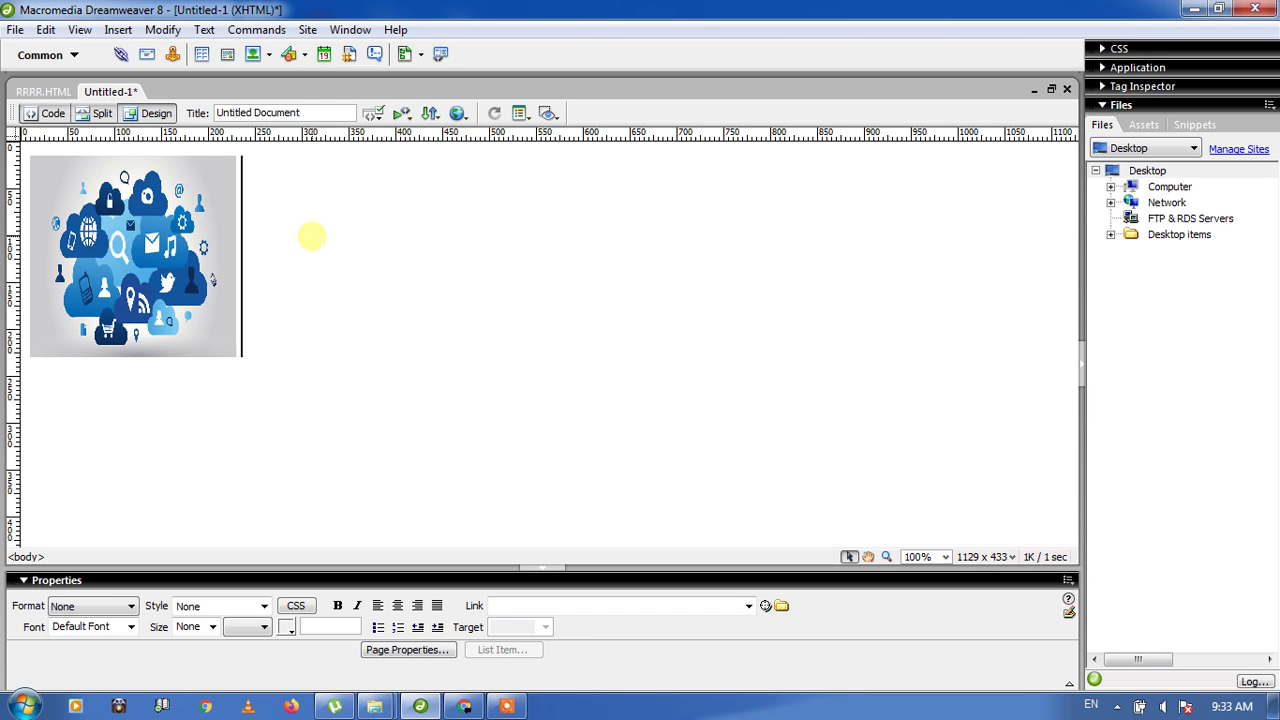
# Step: Insert the desktop image adobe-dreamweaver-screenshot.png after the cloud image, with the alternate text "web2"
pyautogui.click(254, 60)
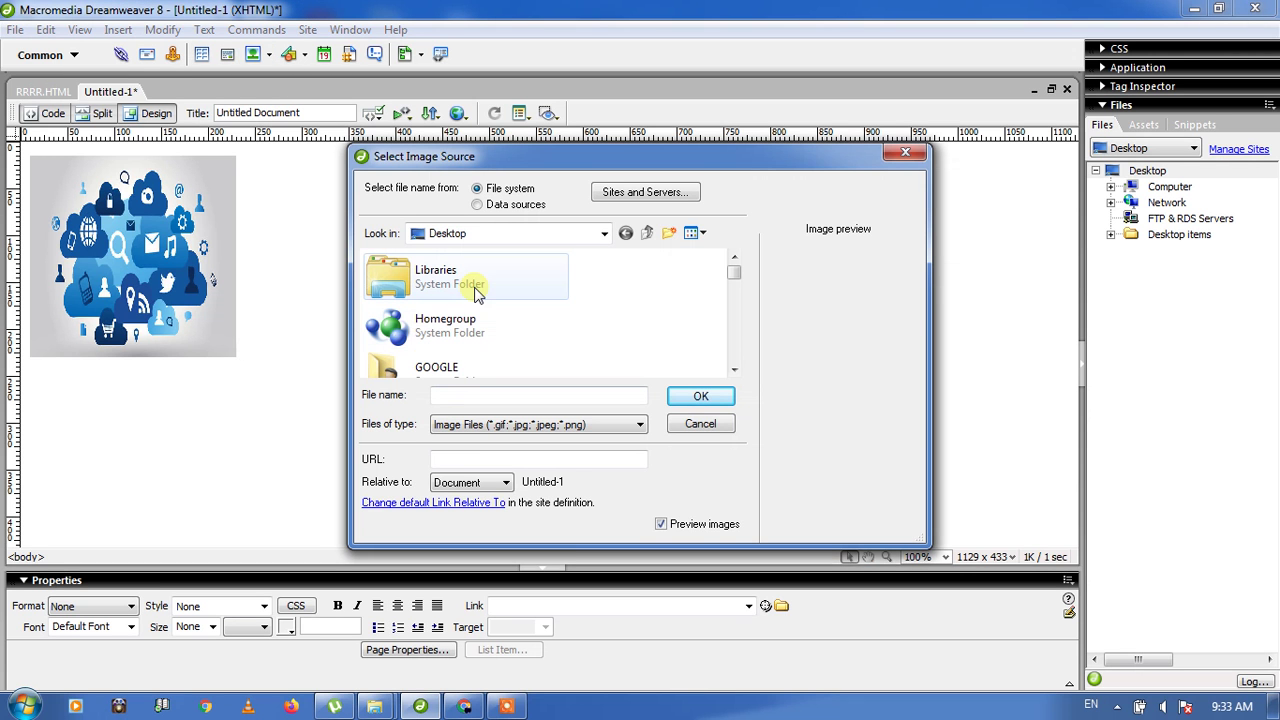
pyautogui.click(733, 348)
pyautogui.click(733, 348)
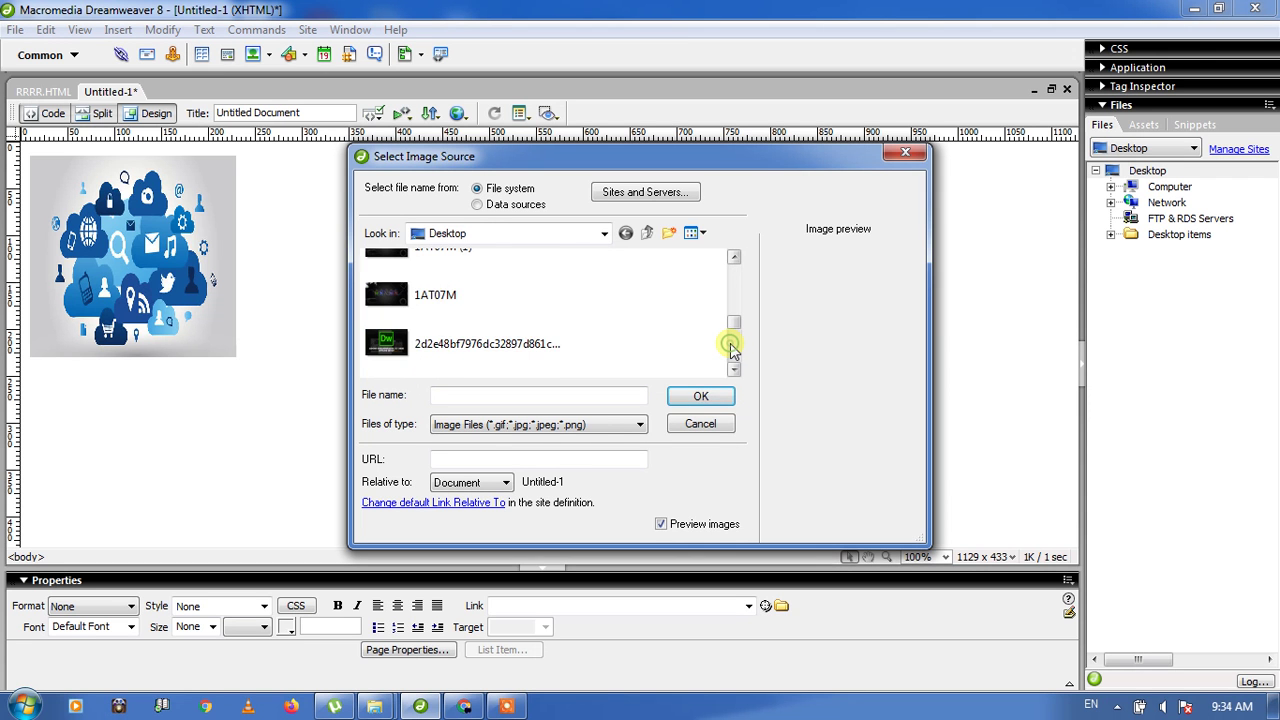
pyautogui.click(733, 348)
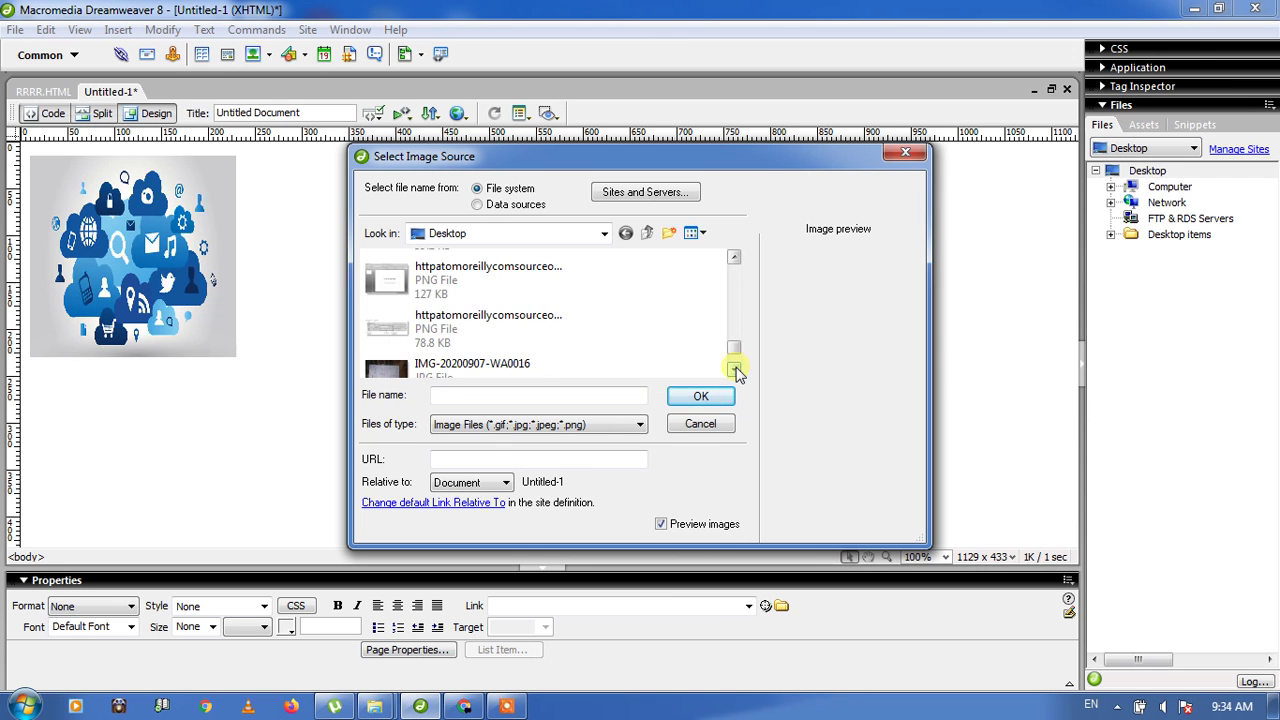
pyautogui.click(735, 370)
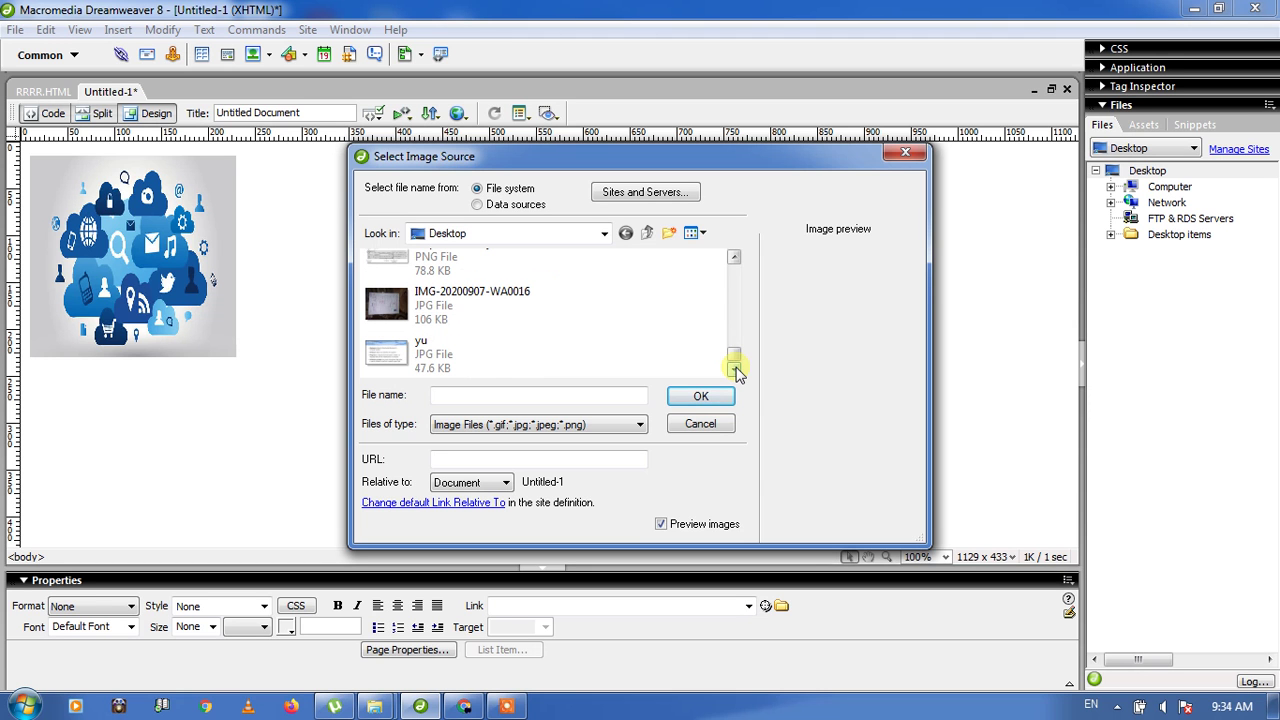
pyautogui.click(734, 258)
pyautogui.click(734, 258)
pyautogui.click(734, 258)
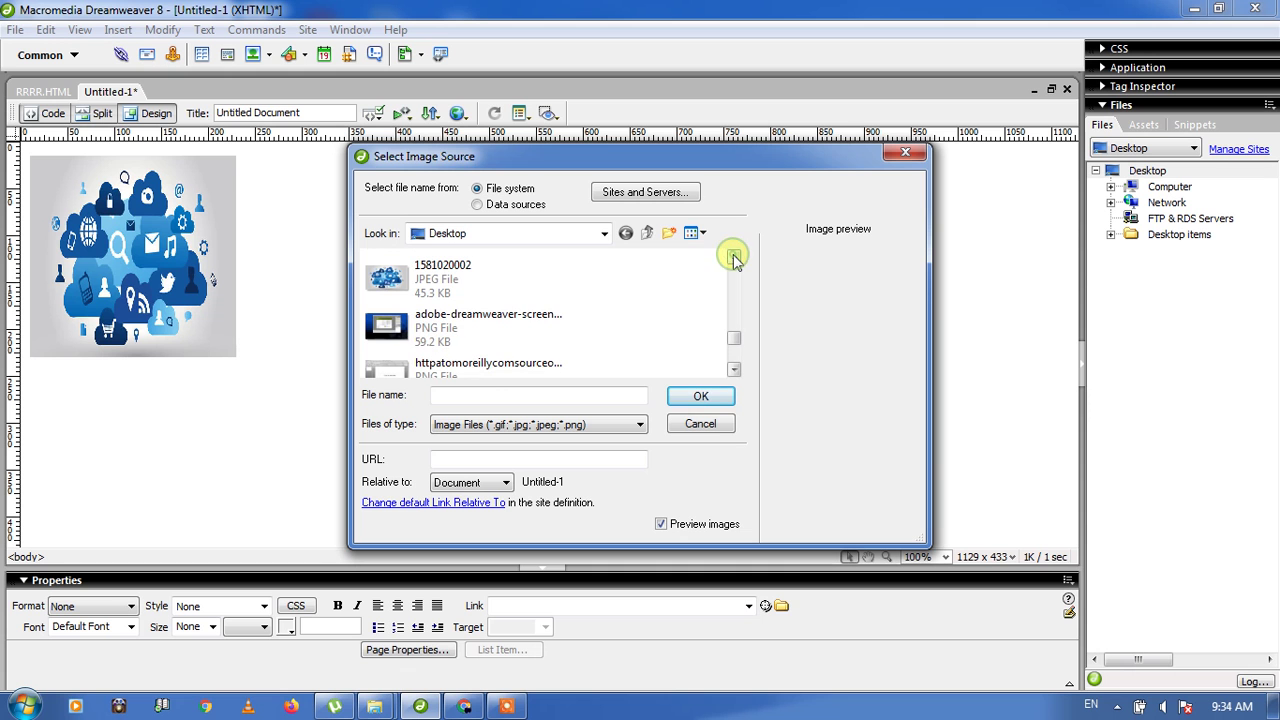
pyautogui.click(447, 335)
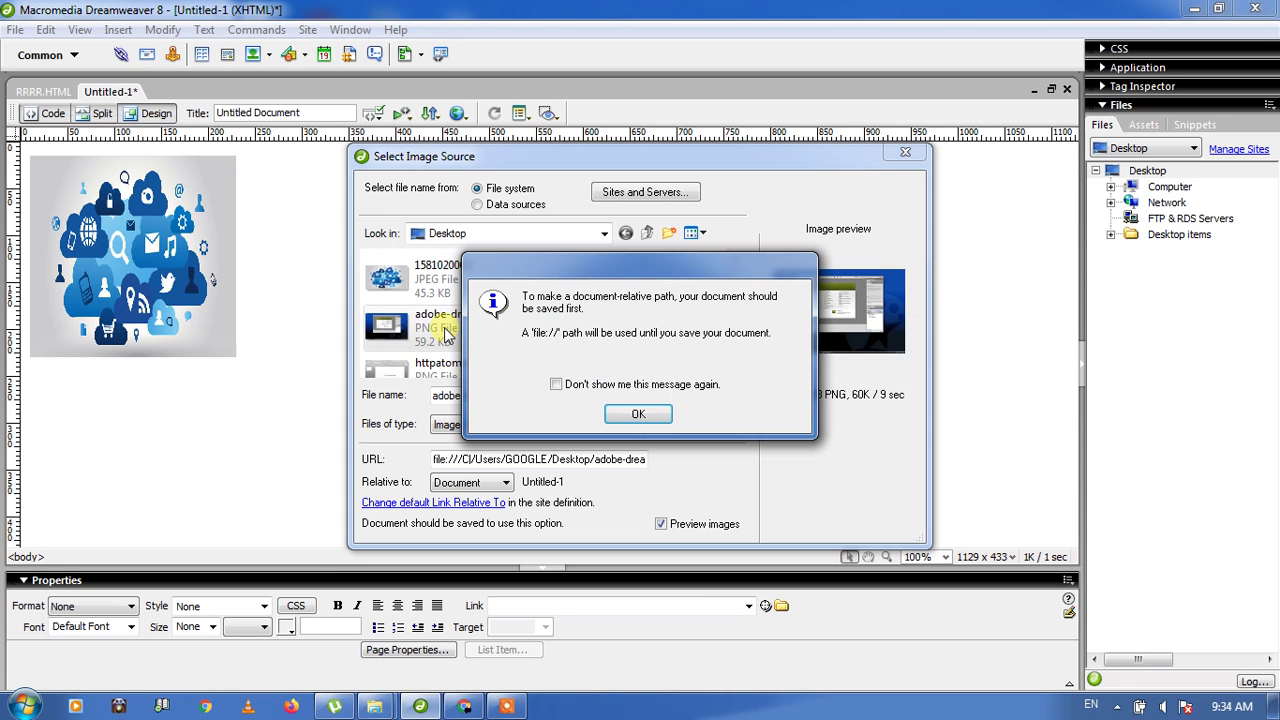
pyautogui.click(663, 418)
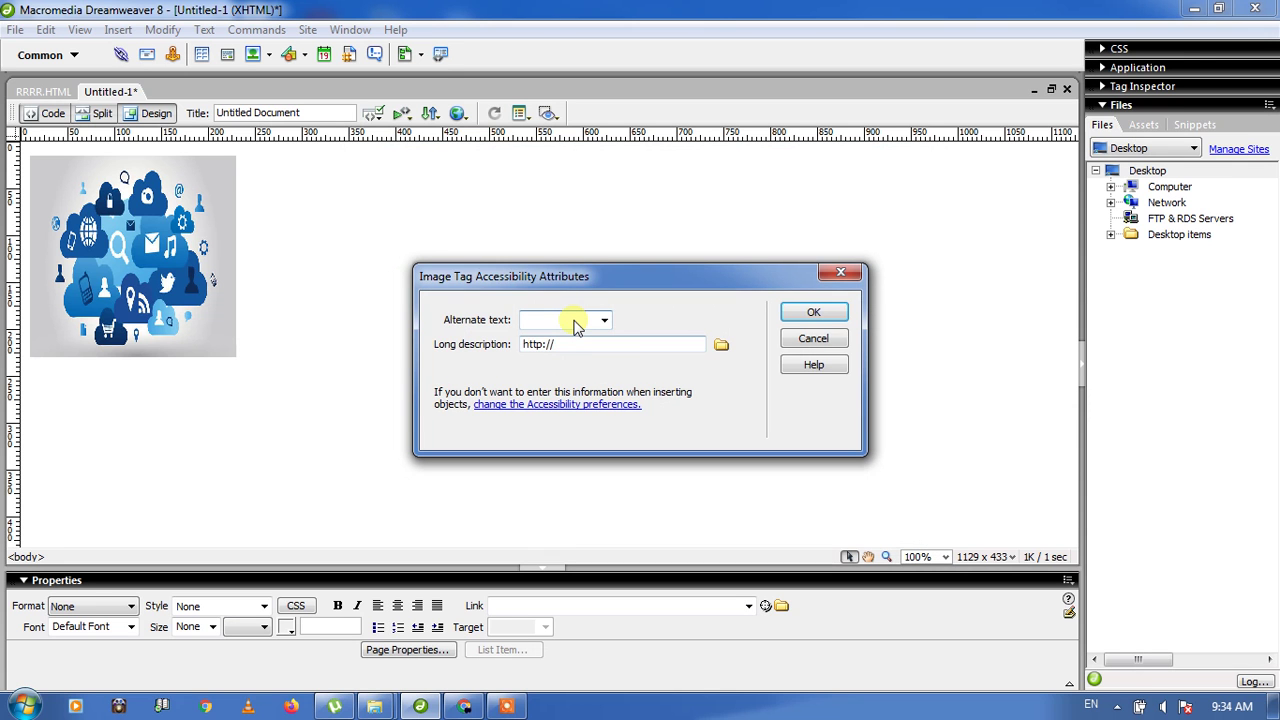
pyautogui.click(570, 320)
pyautogui.write('web2')
pyautogui.click(815, 314)
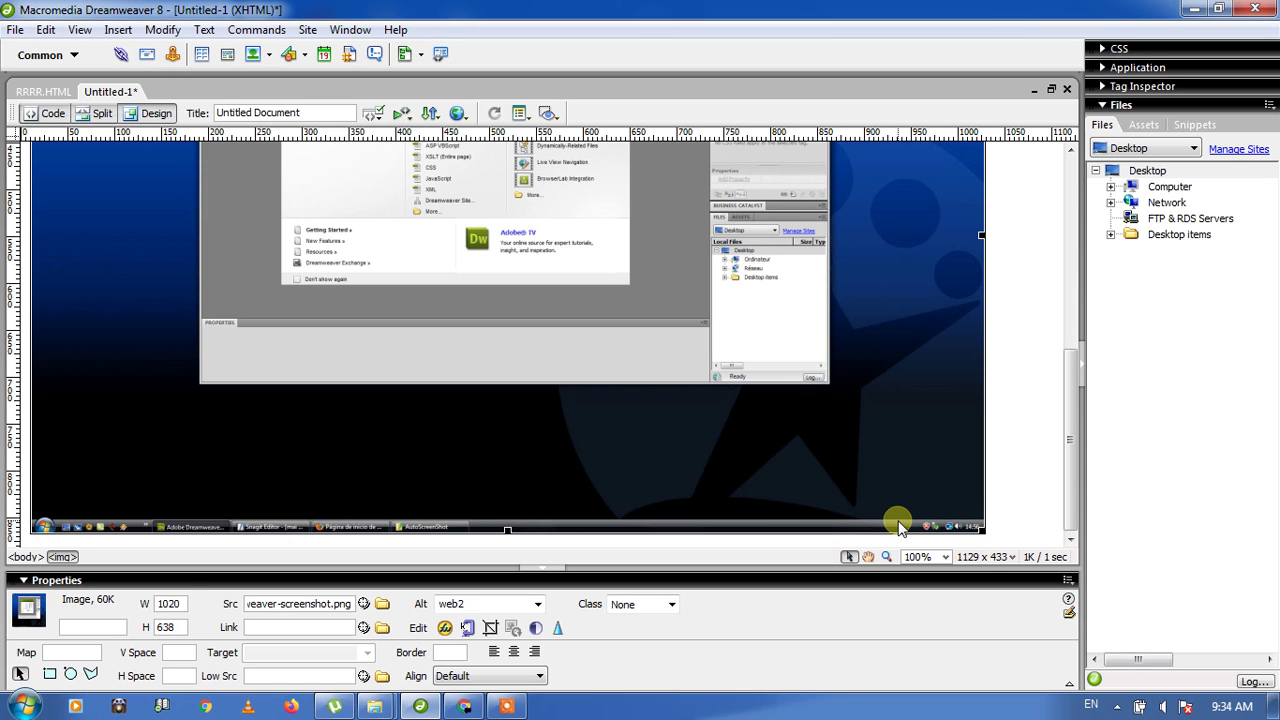
# Step: Set the Dreamweaver screenshot image's width and height to 400 pixels each
pyautogui.click(181, 603)
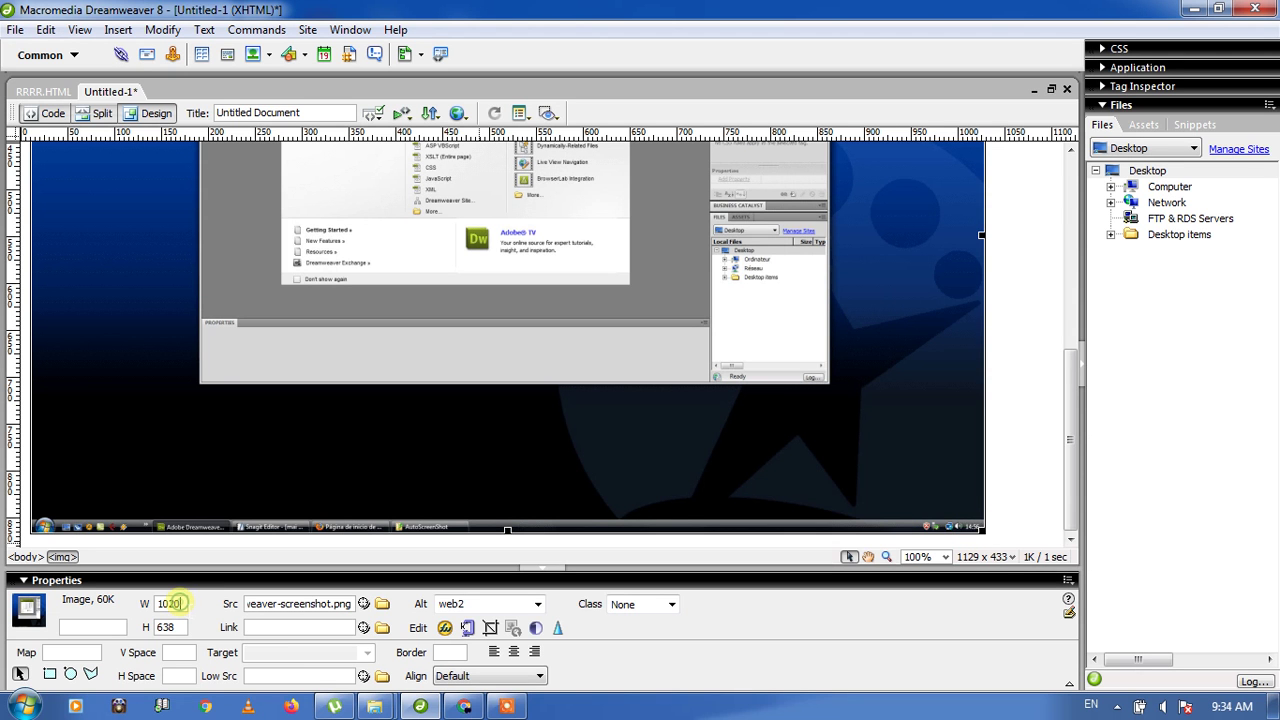
pyautogui.press('BackSpace')
pyautogui.press('BackSpace')
pyautogui.press('BackSpace')
pyautogui.press('BackSpace')
pyautogui.write('400')
pyautogui.doubleClick(165, 627)
pyautogui.press('BackSpace')
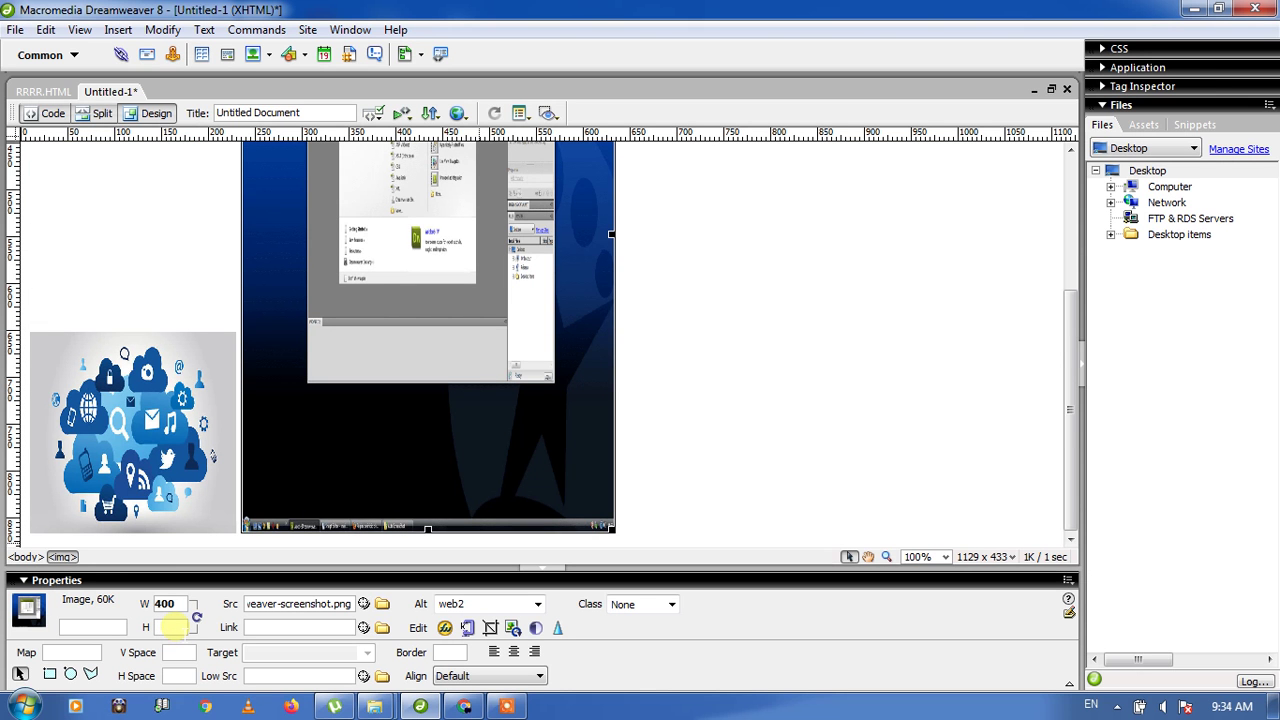
pyautogui.write('400')
pyautogui.click(657, 437)
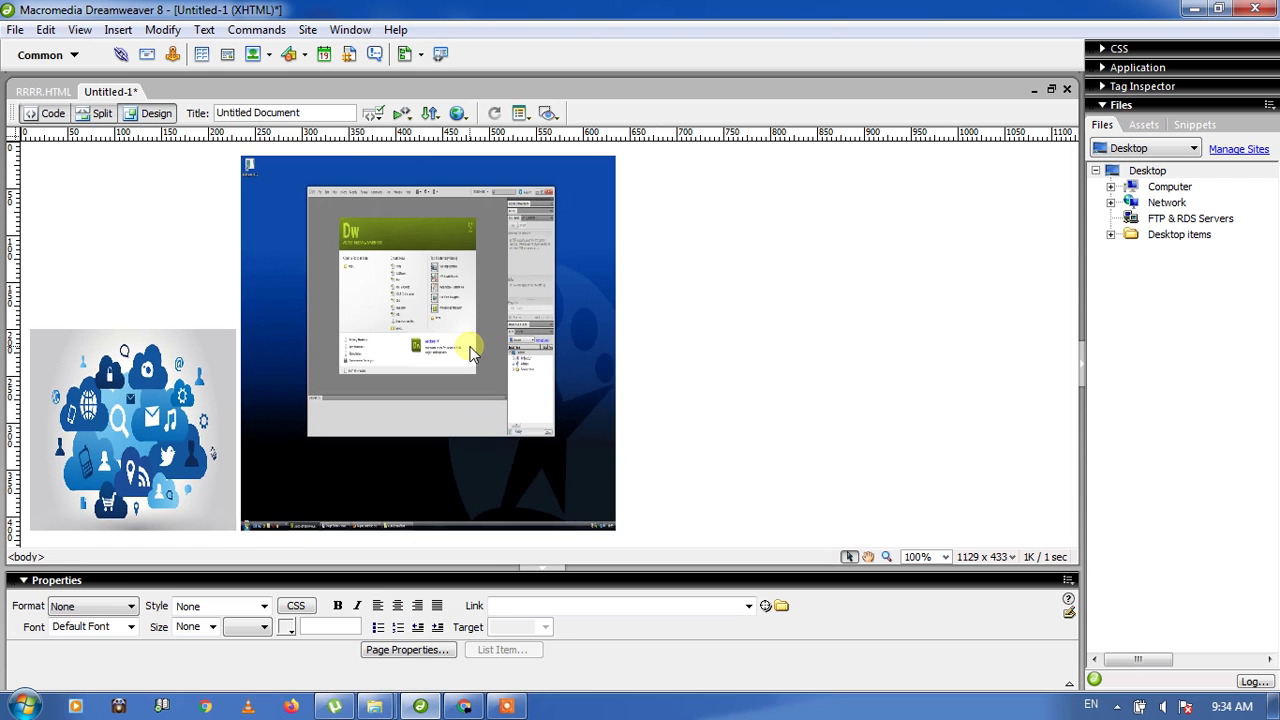
# Step: Shrink the Dreamweaver screenshot image freehand to about 257 by 207 pixels
pyautogui.click(618, 539)
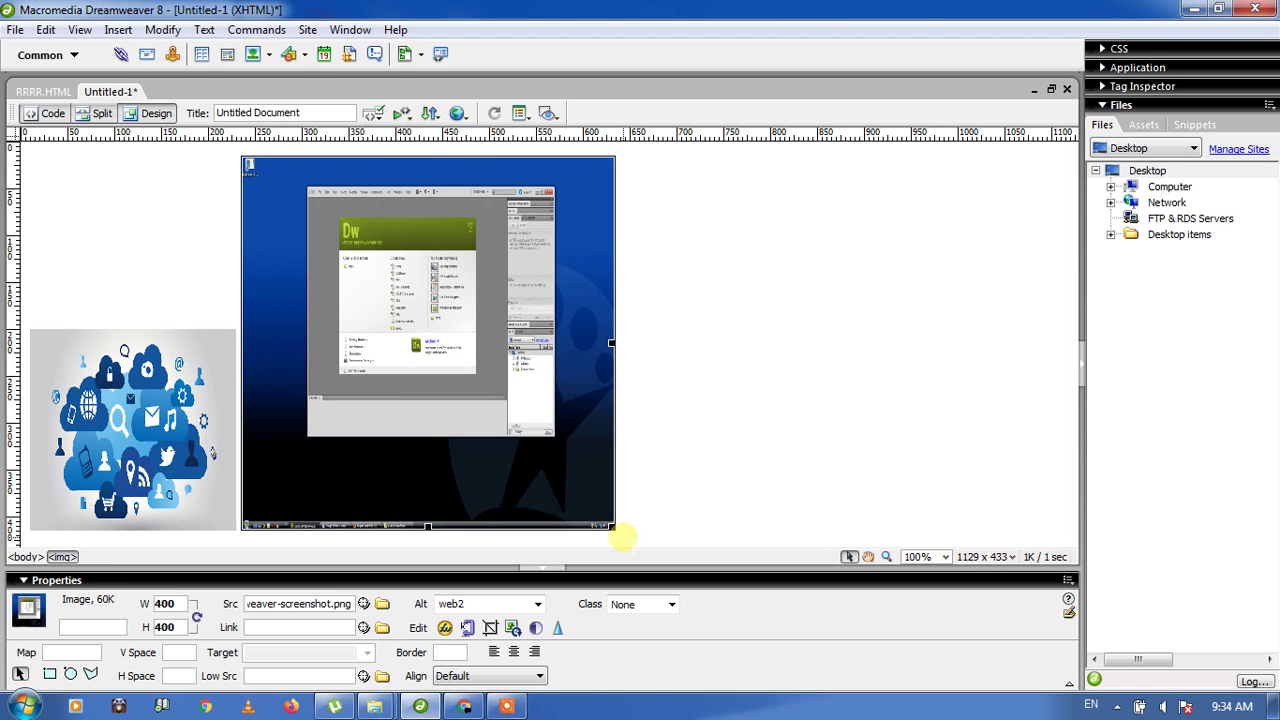
pyautogui.moveTo(612, 528); pyautogui.dragTo(481, 352)
pyautogui.click(697, 300)
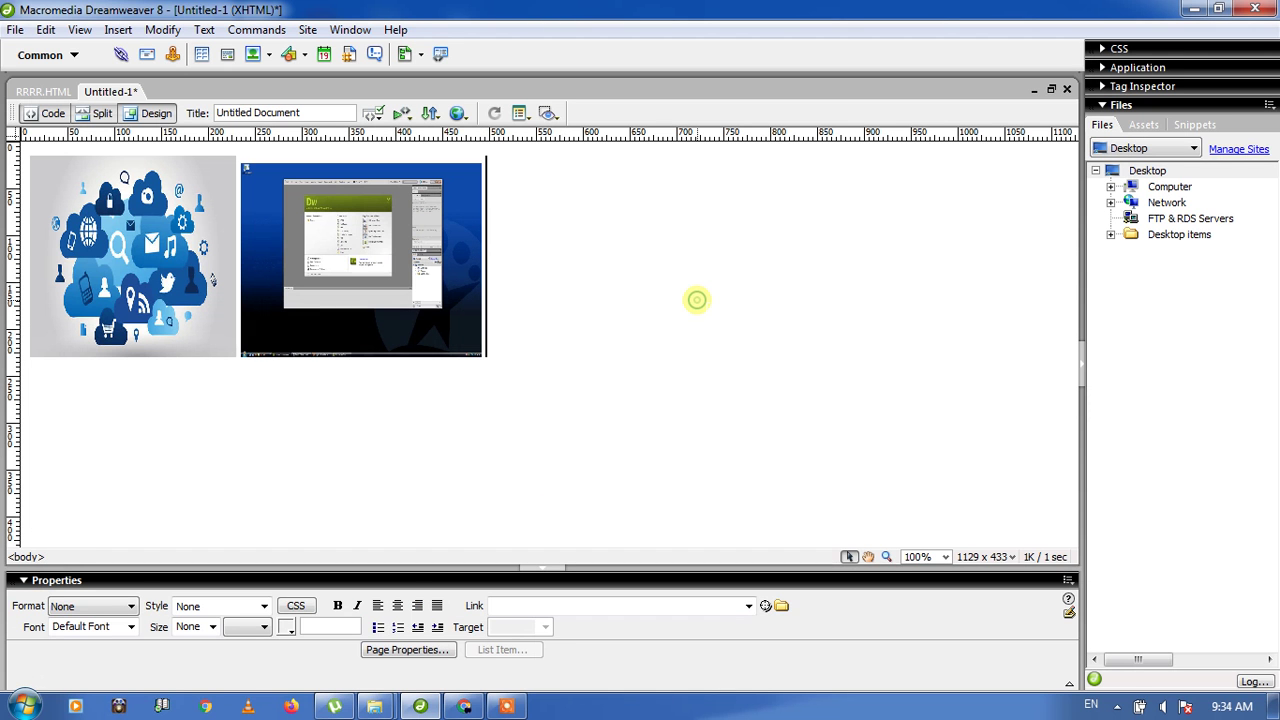
# Step: Crop the Dreamweaver screenshot image to the application window it shows, about 177 by 152 pixels
pyautogui.click(383, 252)
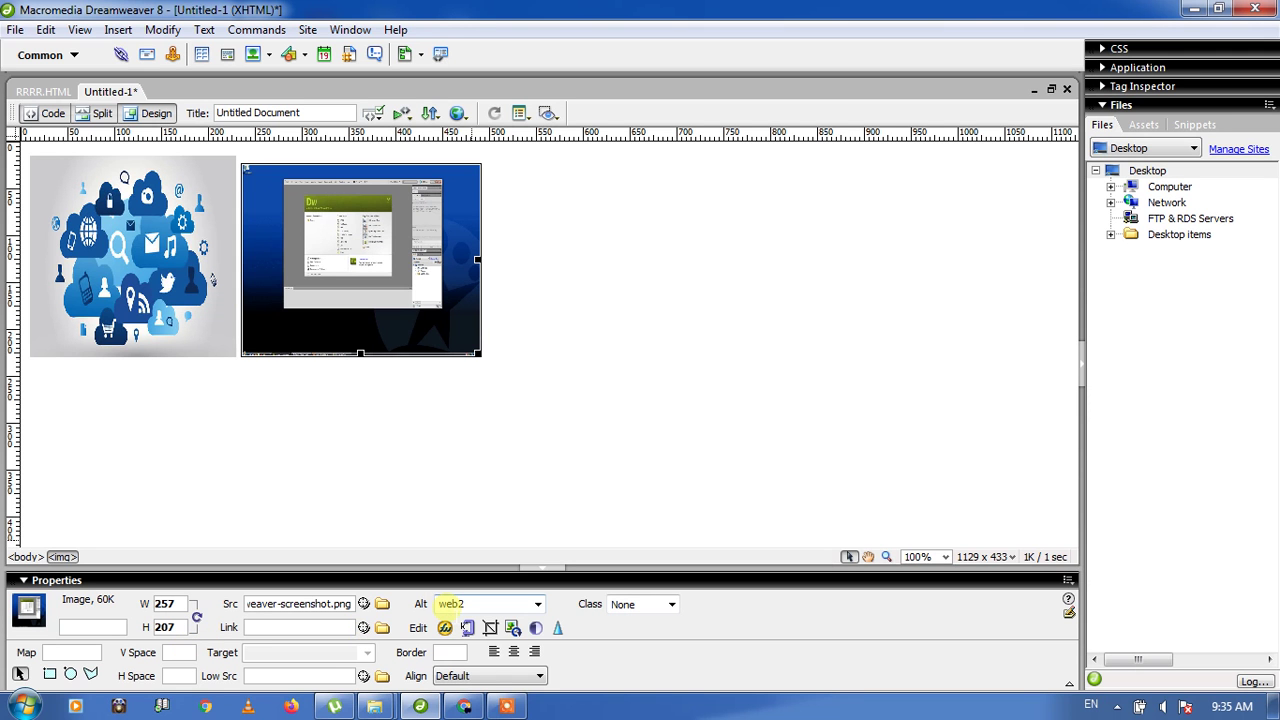
pyautogui.click(493, 629)
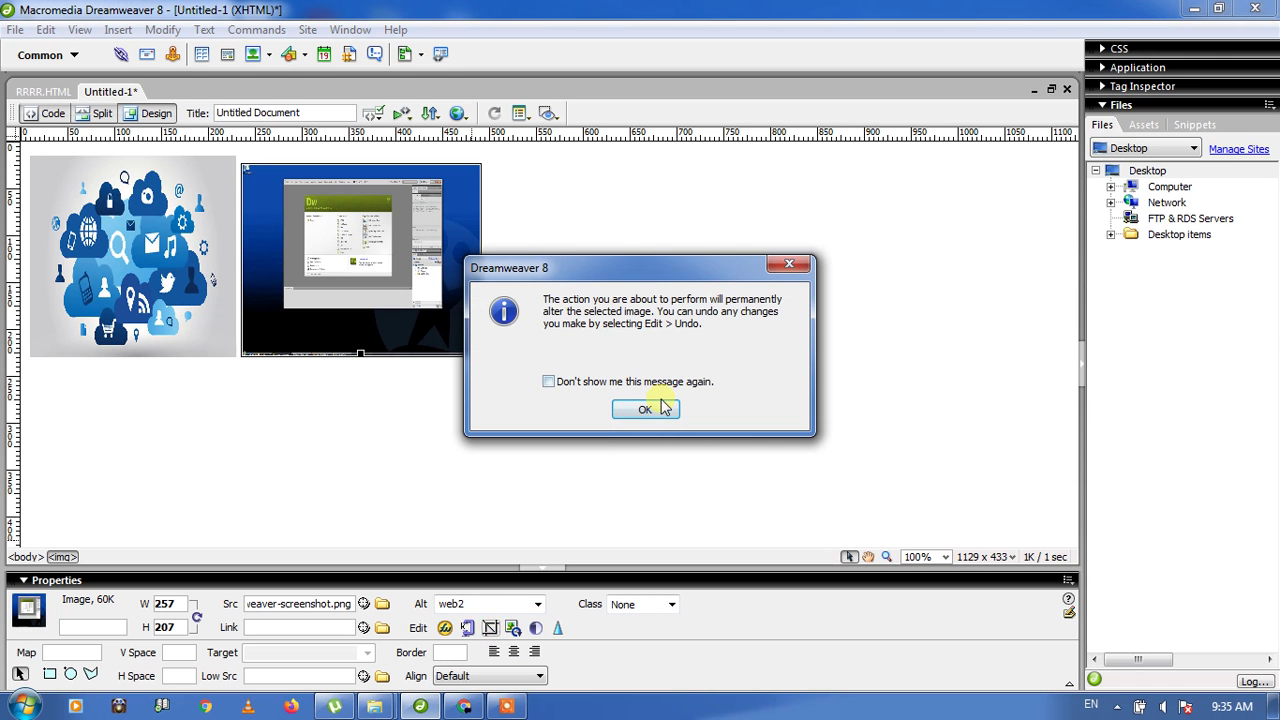
pyautogui.click(660, 408)
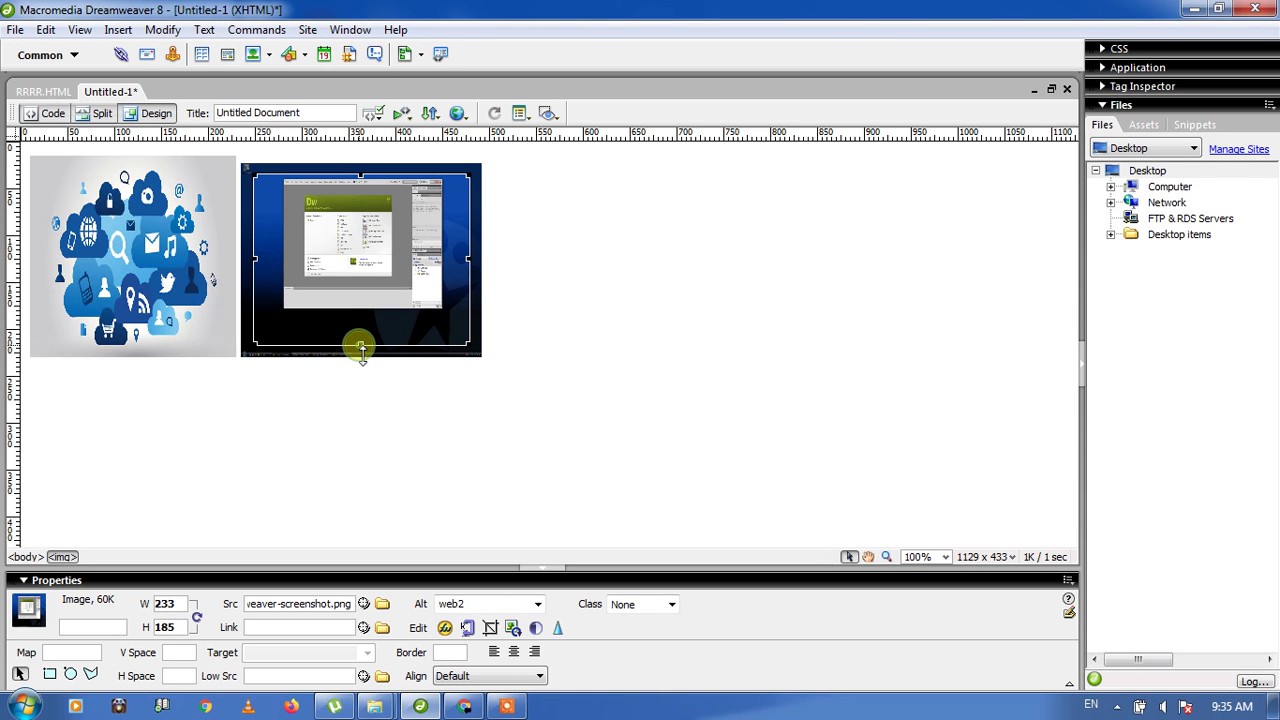
pyautogui.moveTo(361, 348); pyautogui.dragTo(360, 315)
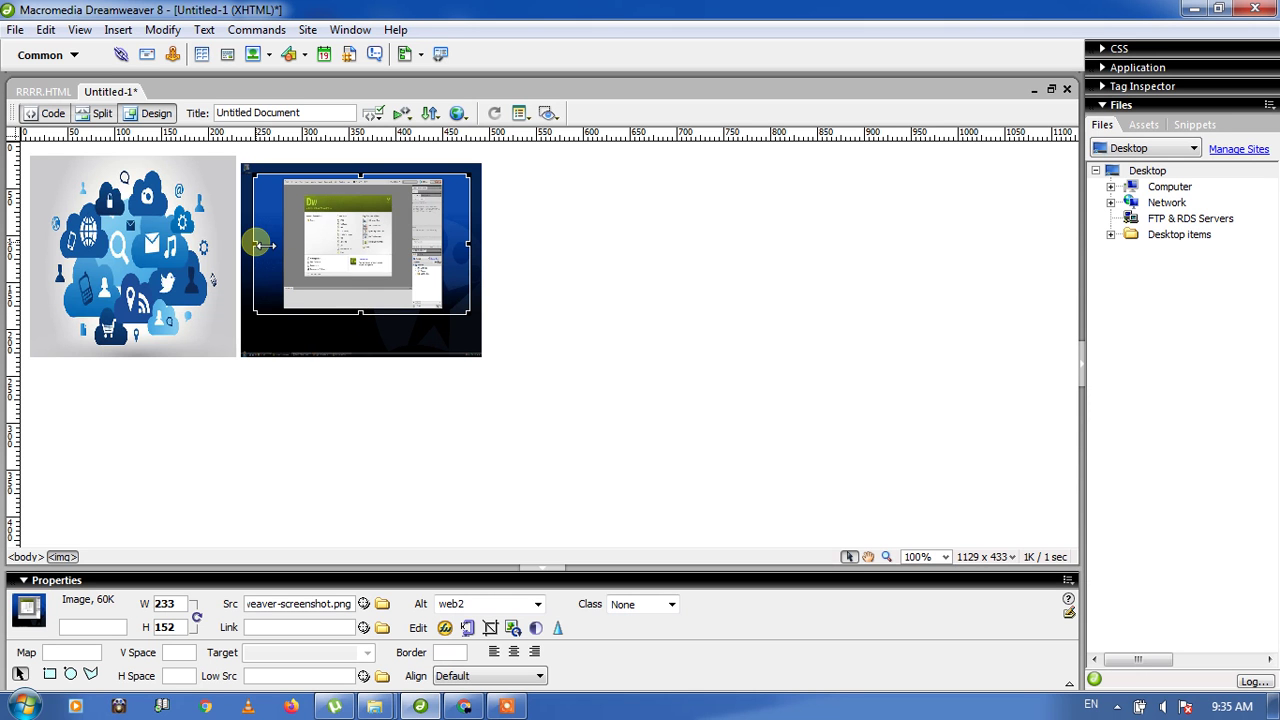
pyautogui.moveTo(260, 244); pyautogui.dragTo(289, 244)
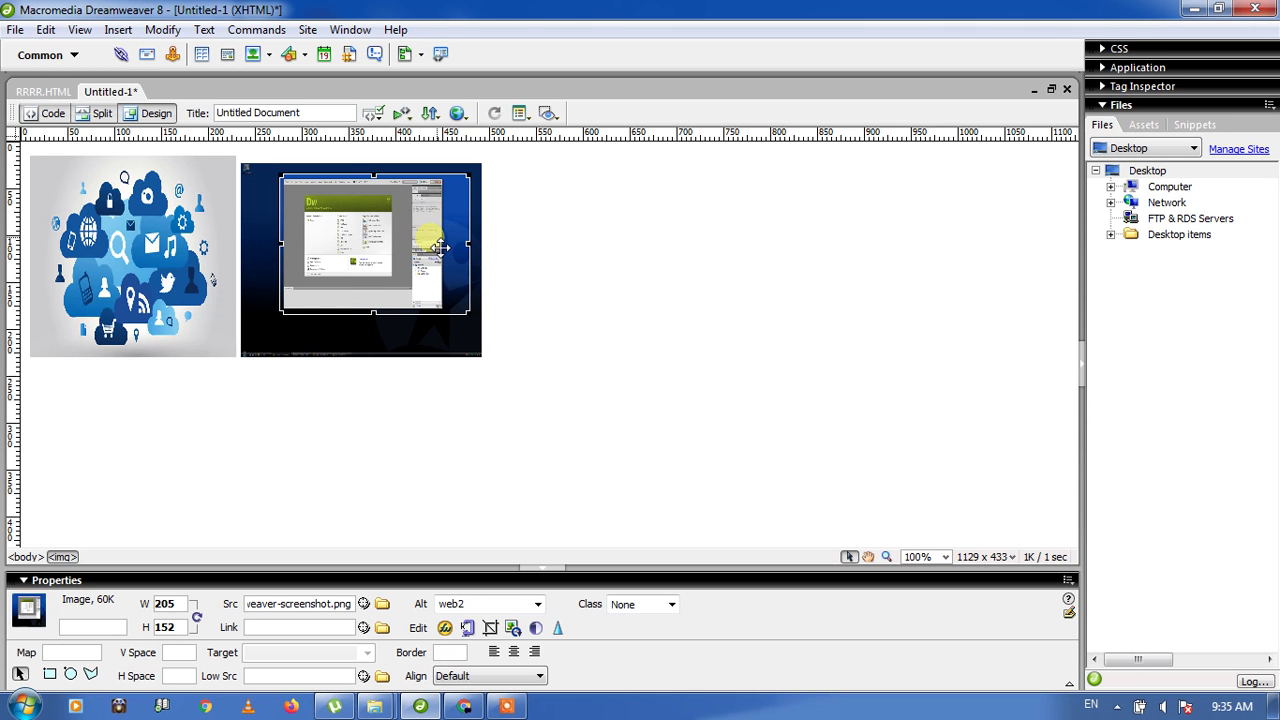
pyautogui.moveTo(470, 245); pyautogui.dragTo(442, 248)
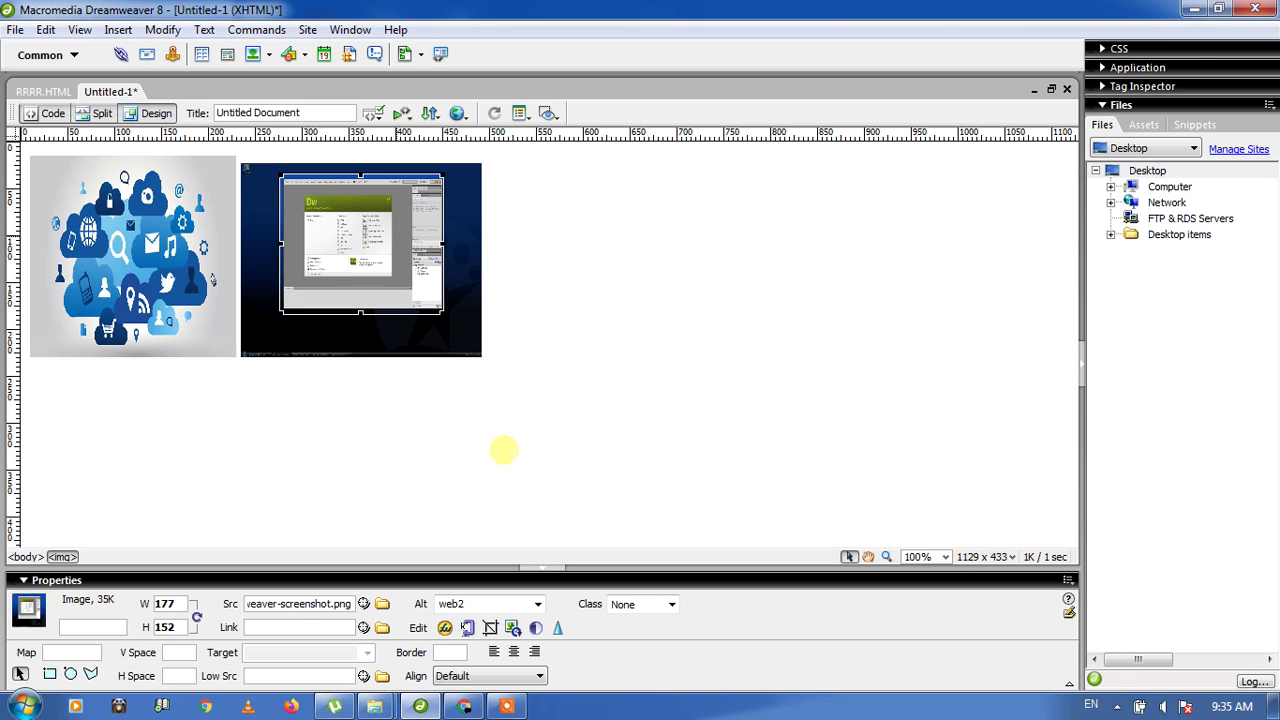
pyautogui.press('Return')
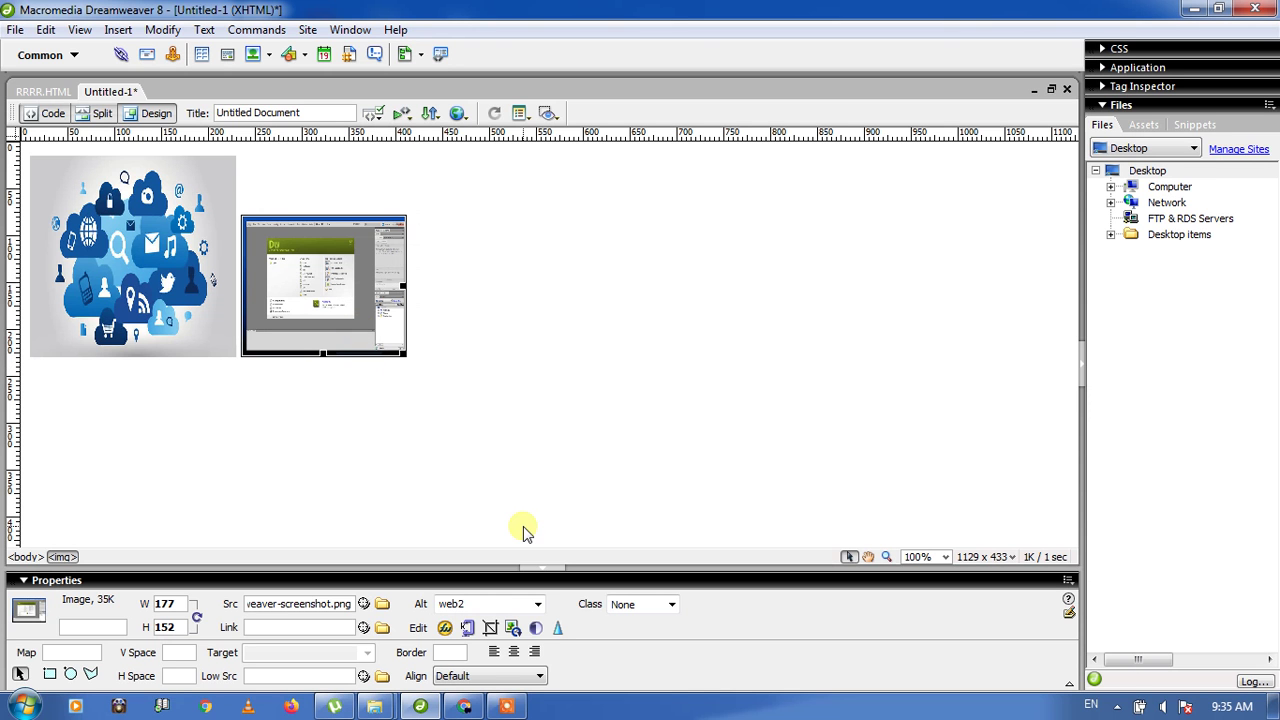
# Step: Raise the cropped screenshot image's brightness to 30
pyautogui.click(536, 628)
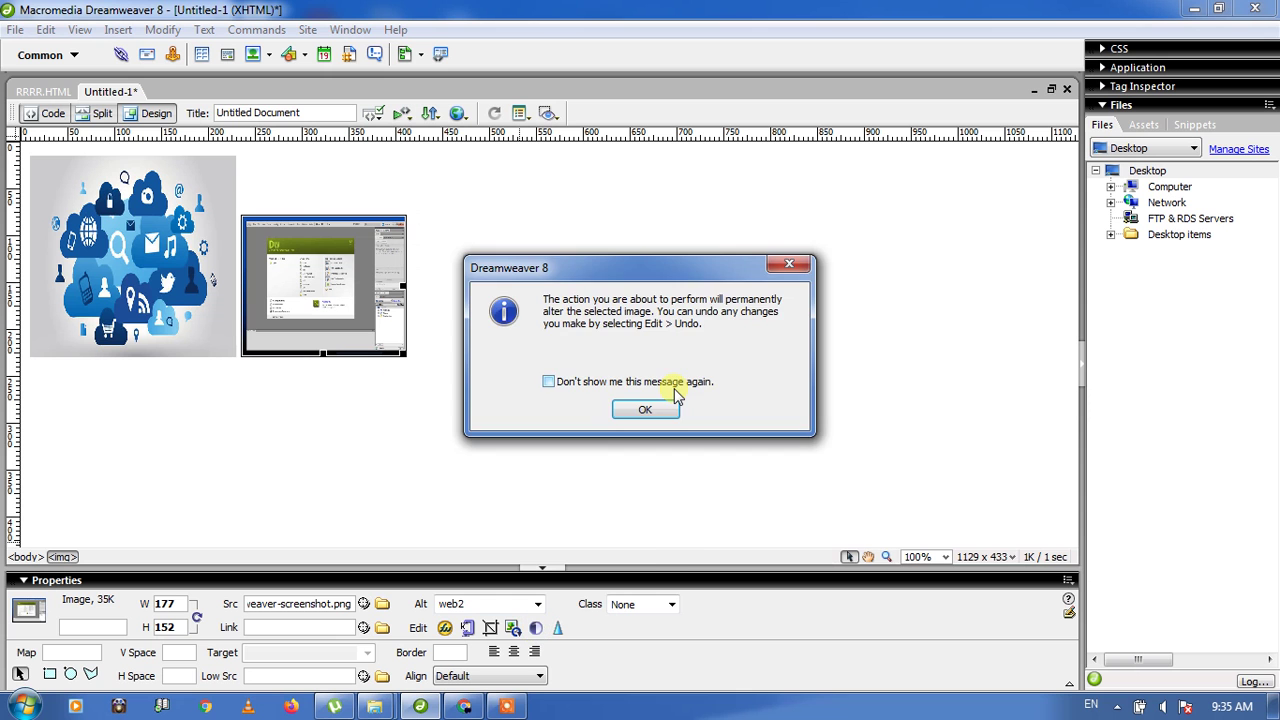
pyautogui.click(662, 410)
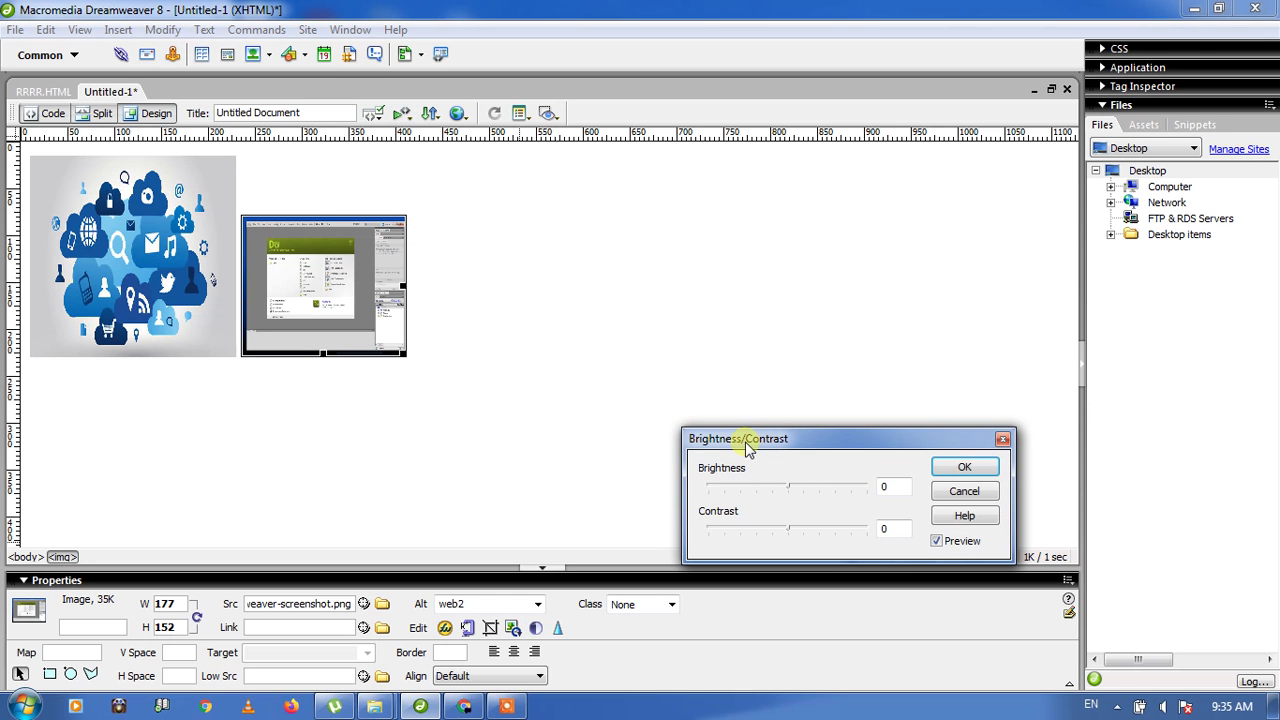
pyautogui.click(792, 484)
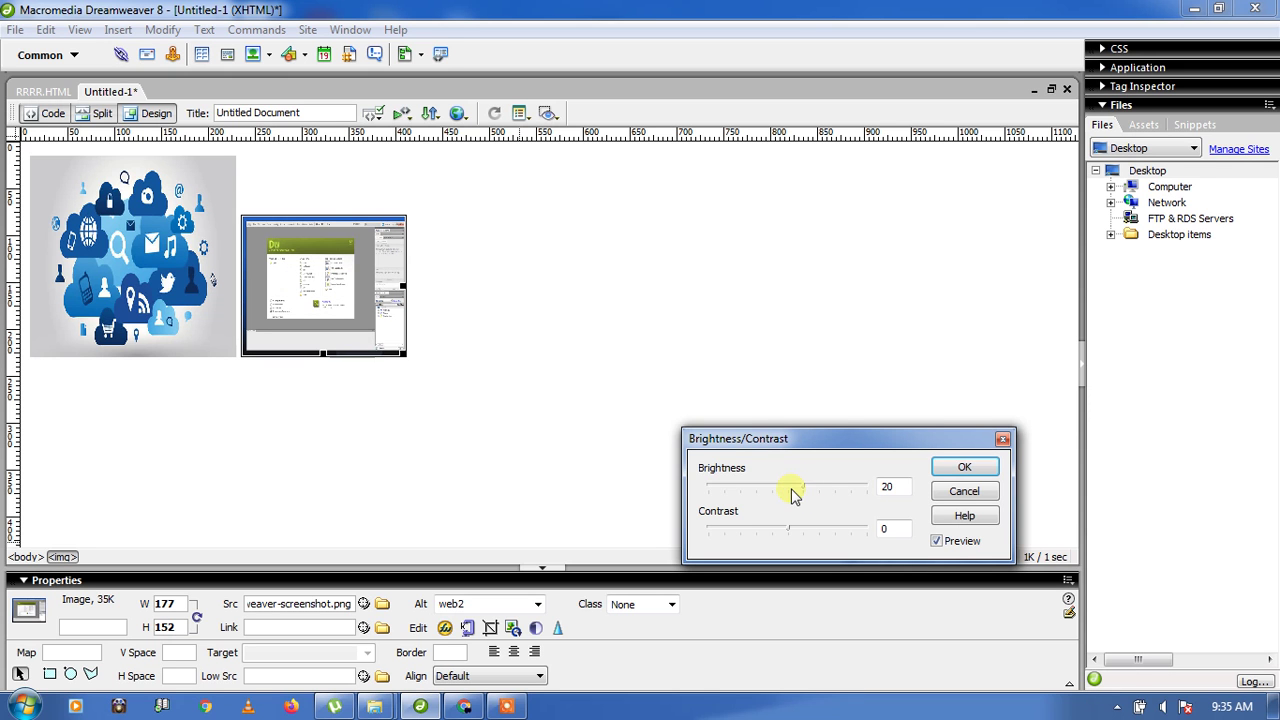
pyautogui.click(812, 486)
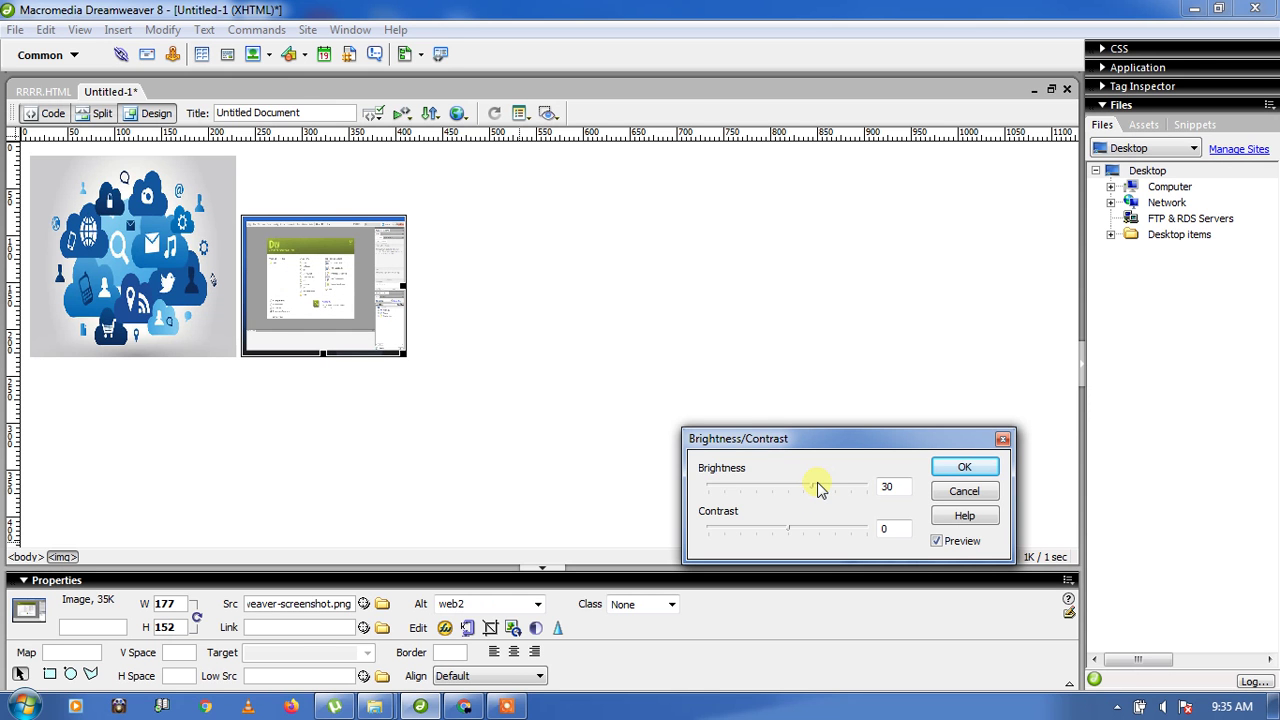
pyautogui.click(965, 468)
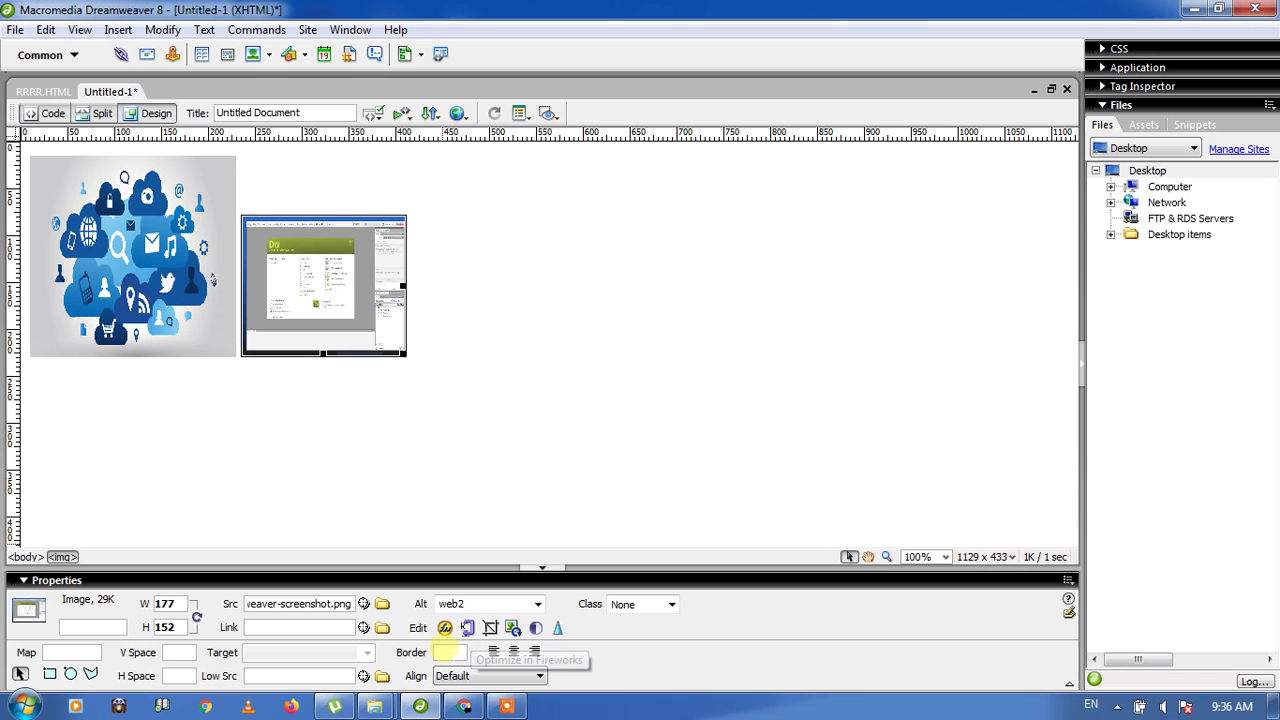
# Step: Give the Dreamweaver screenshot image and the cloud image a border of 4 each
pyautogui.click(442, 652)
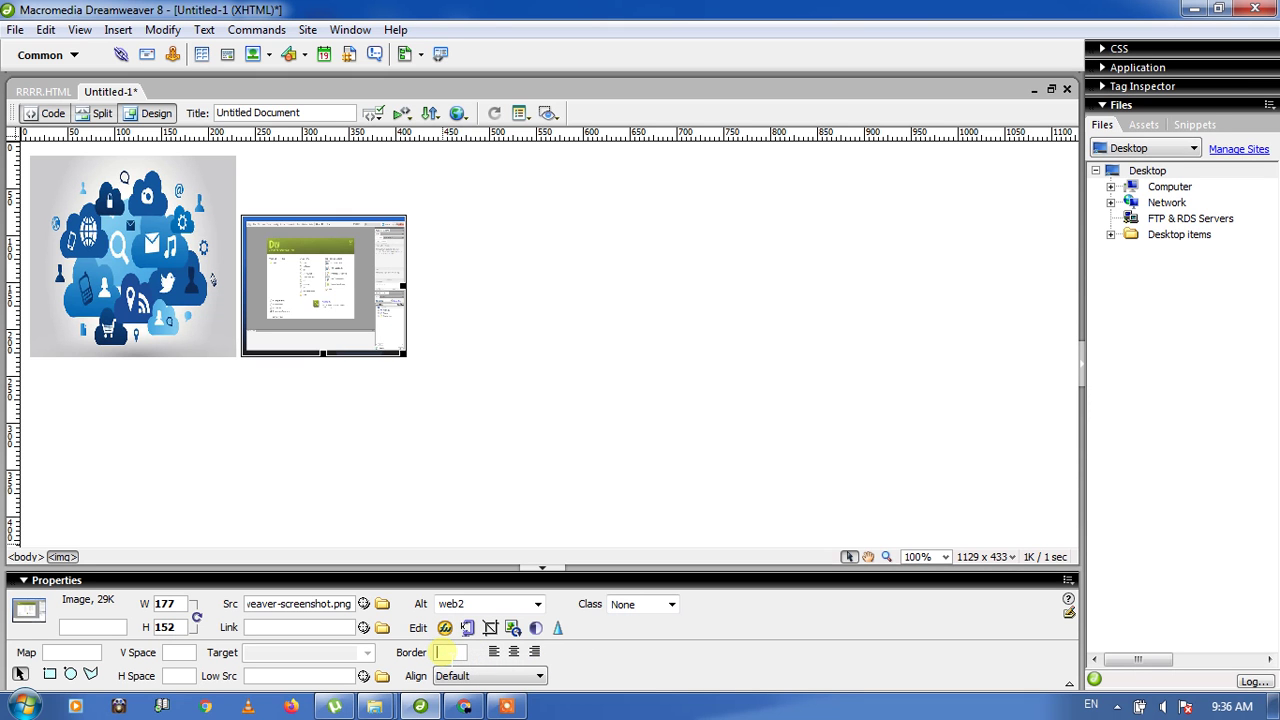
pyautogui.write('4')
pyautogui.click(162, 272)
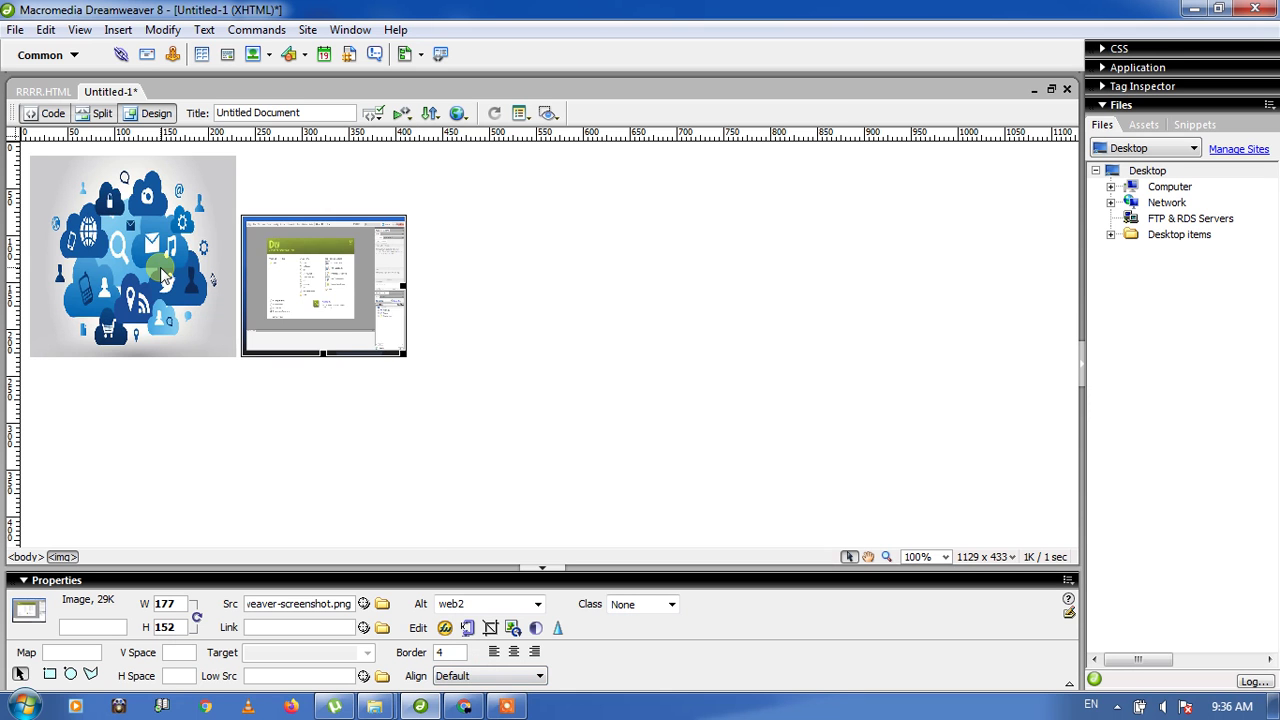
pyautogui.click(179, 263)
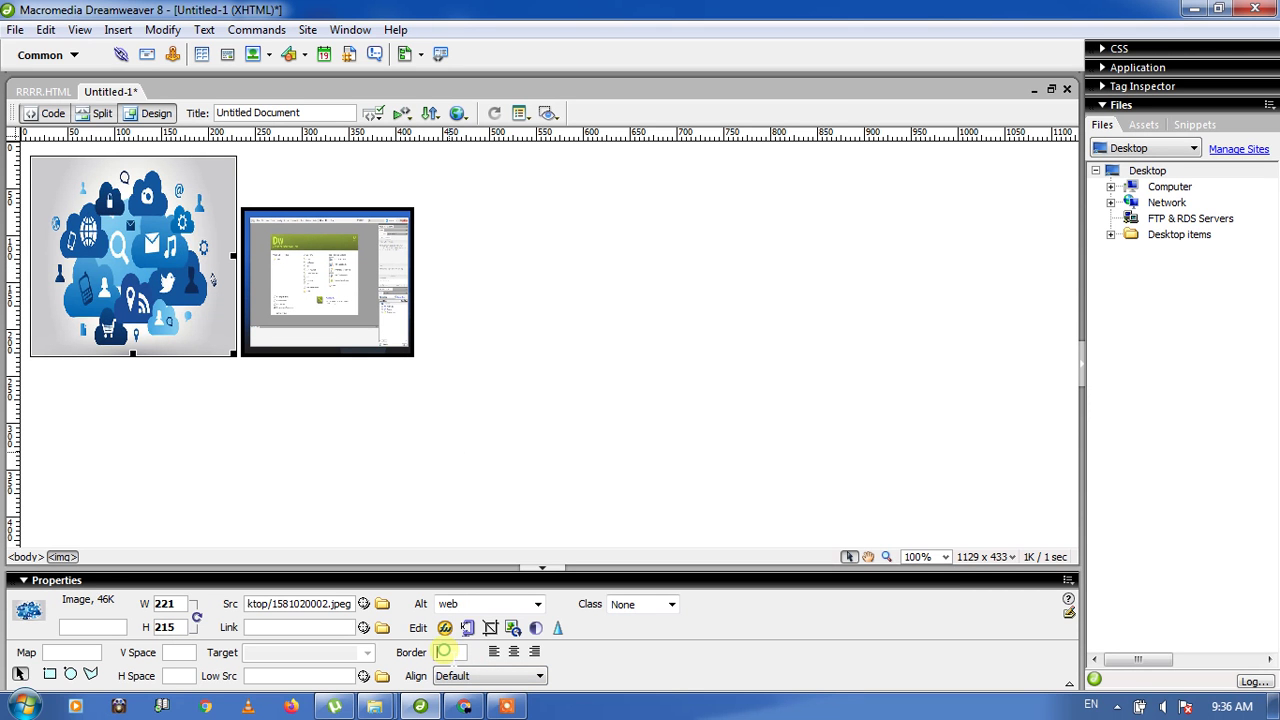
pyautogui.click(443, 651)
pyautogui.write('4')
pyautogui.click(350, 307)
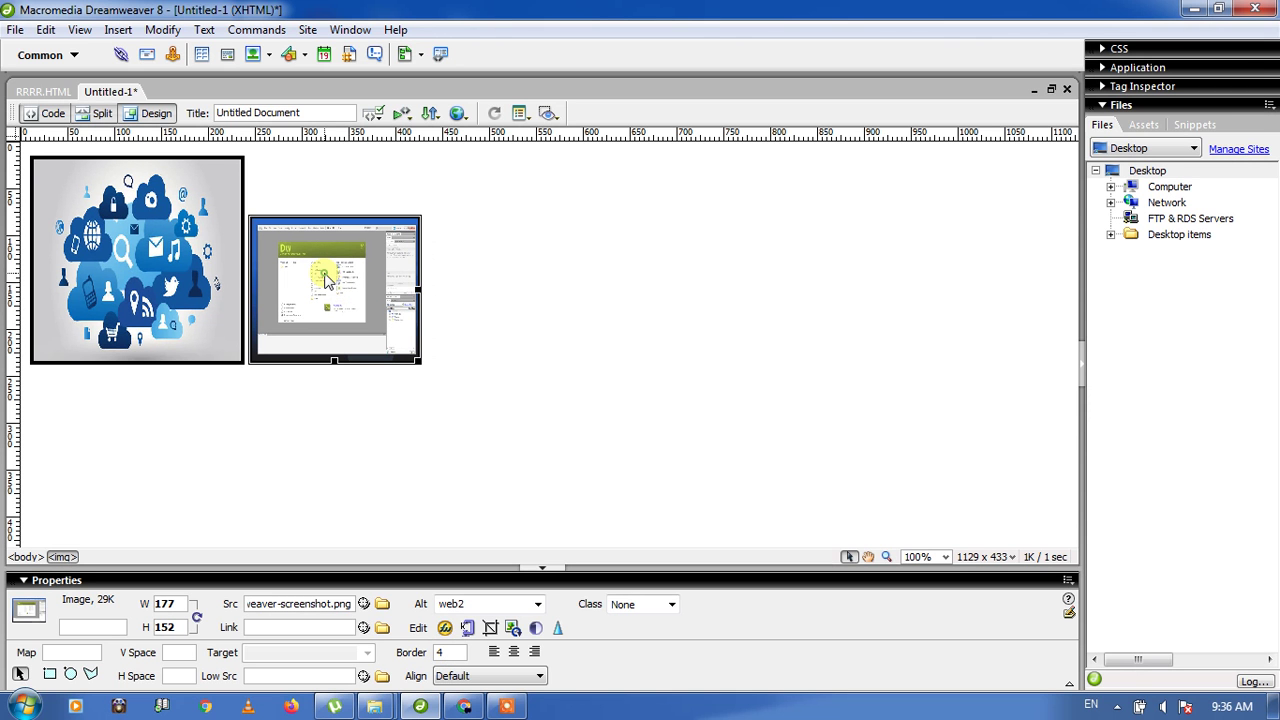
# Step: Shrink the cloud image freehand to about 178 by 147 pixels and center both images on the page
pyautogui.click(240, 358)
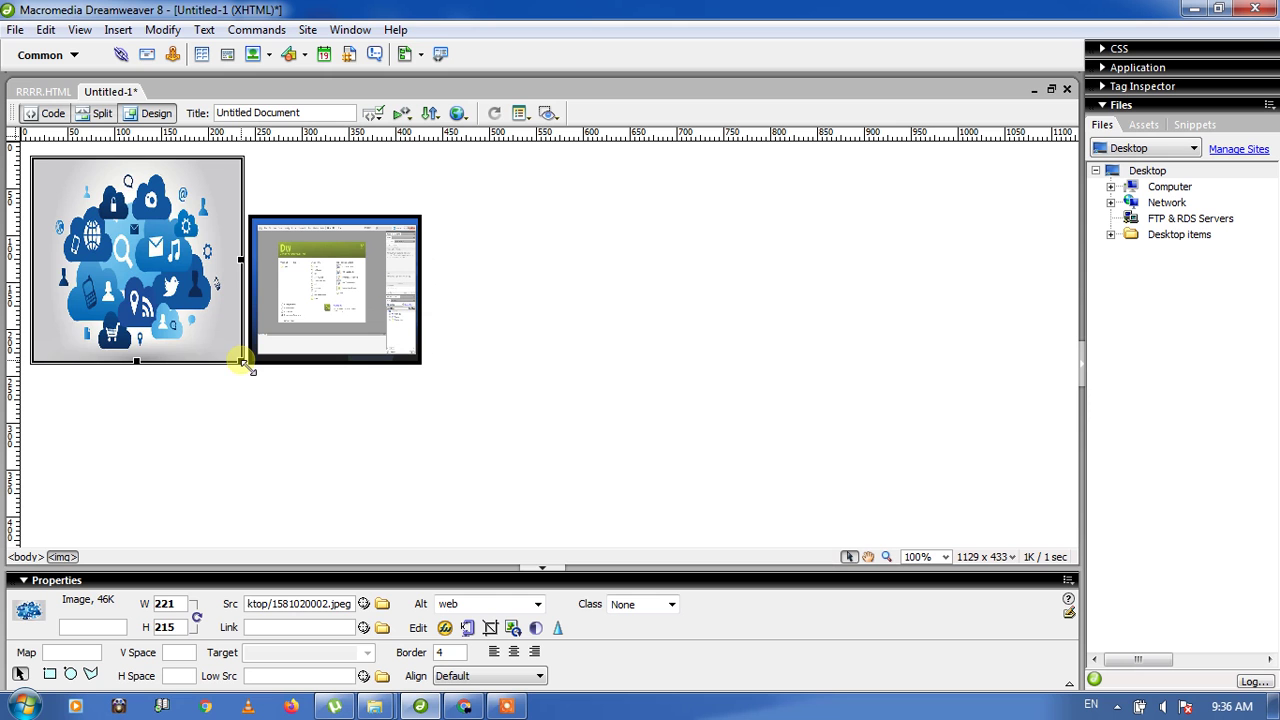
pyautogui.moveTo(242, 362); pyautogui.dragTo(202, 302)
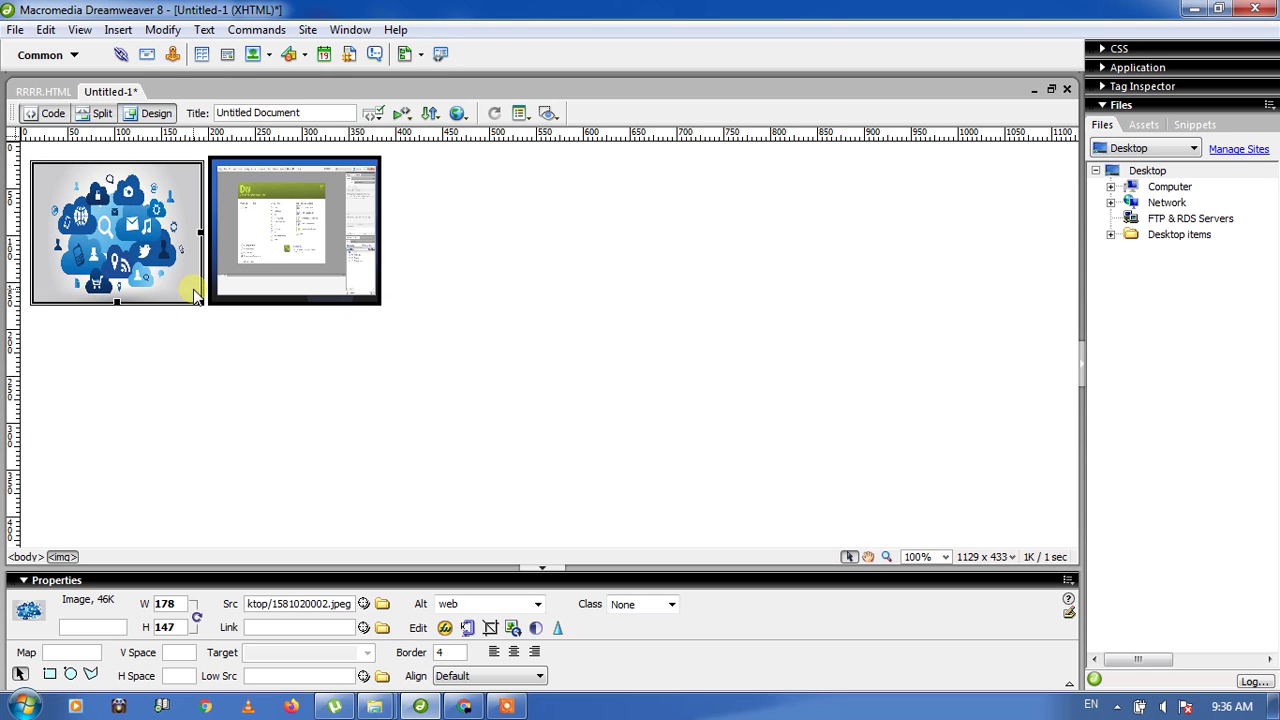
pyautogui.click(257, 288)
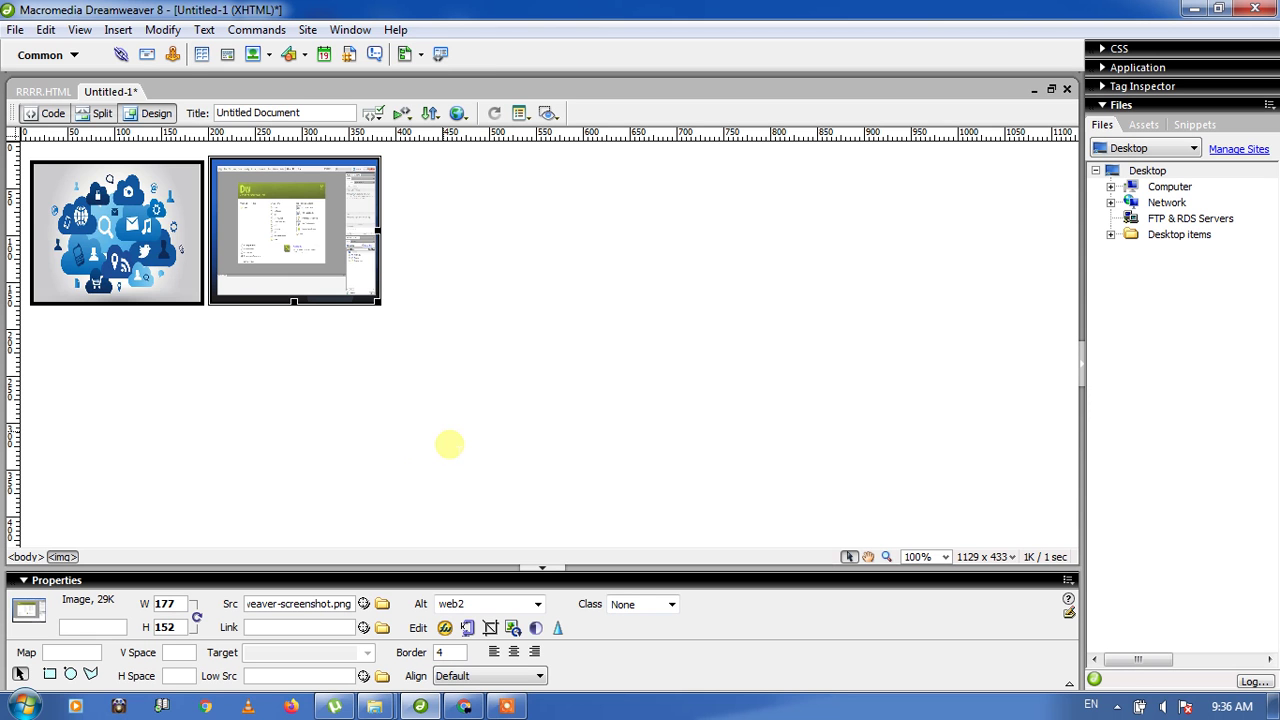
pyautogui.click(514, 652)
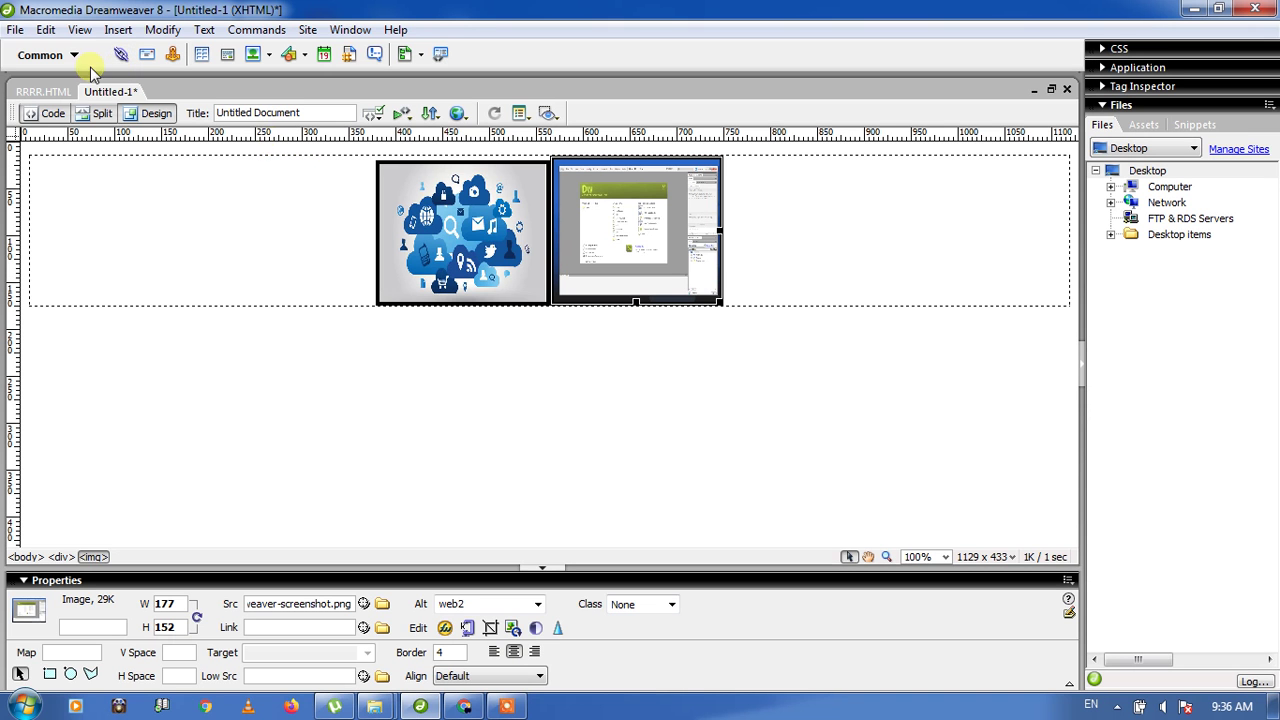
# Step: Save the page on the Desktop as img.html
pyautogui.click(16, 31)
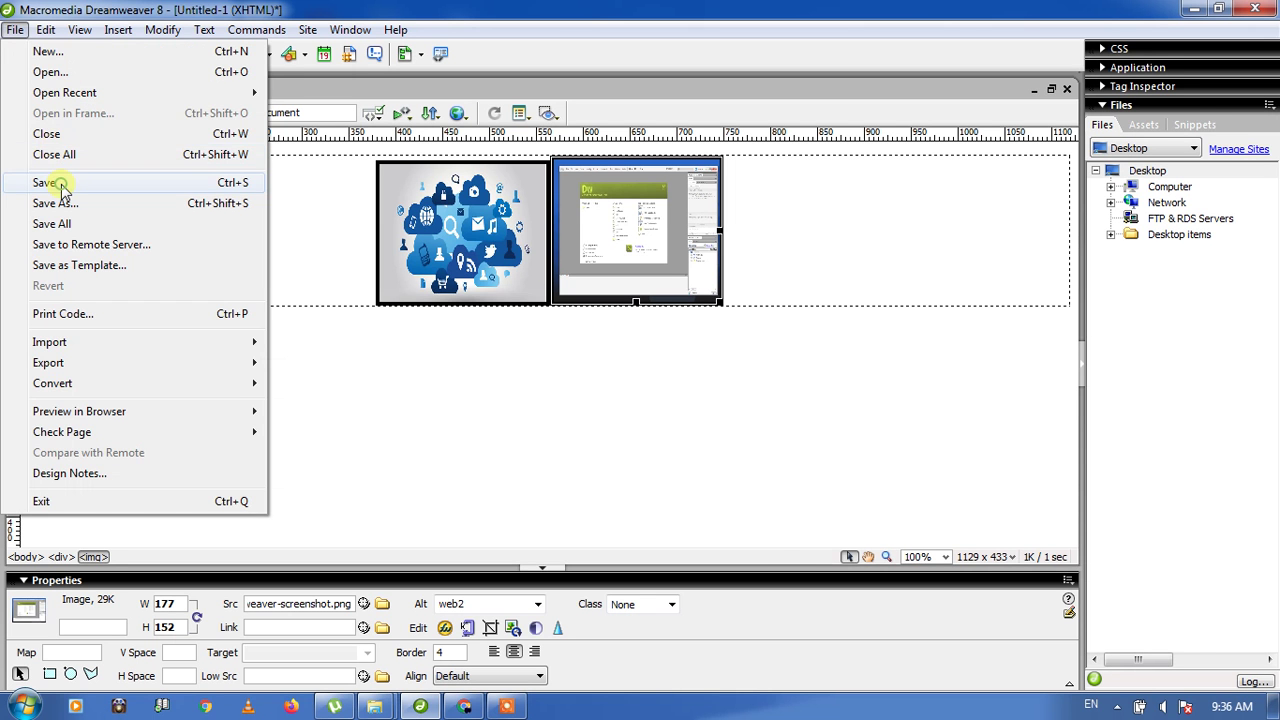
pyautogui.click(46, 183)
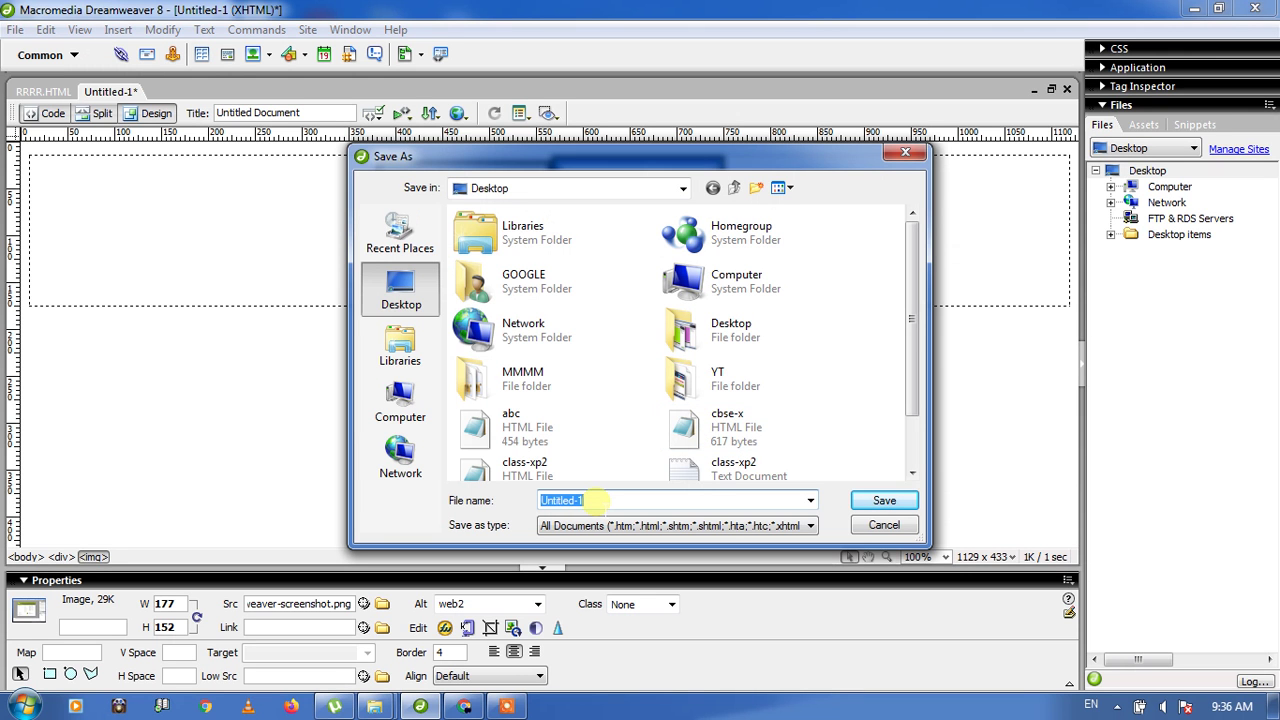
pyautogui.write('img')
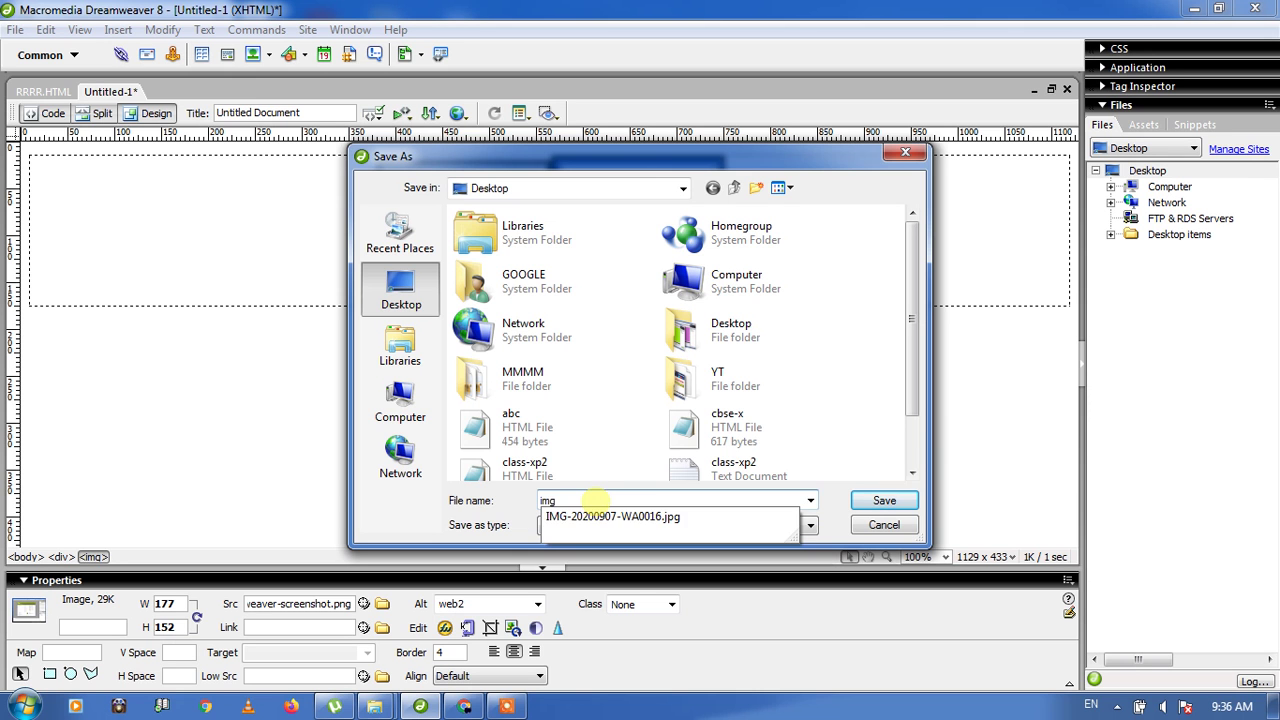
pyautogui.write('.h')
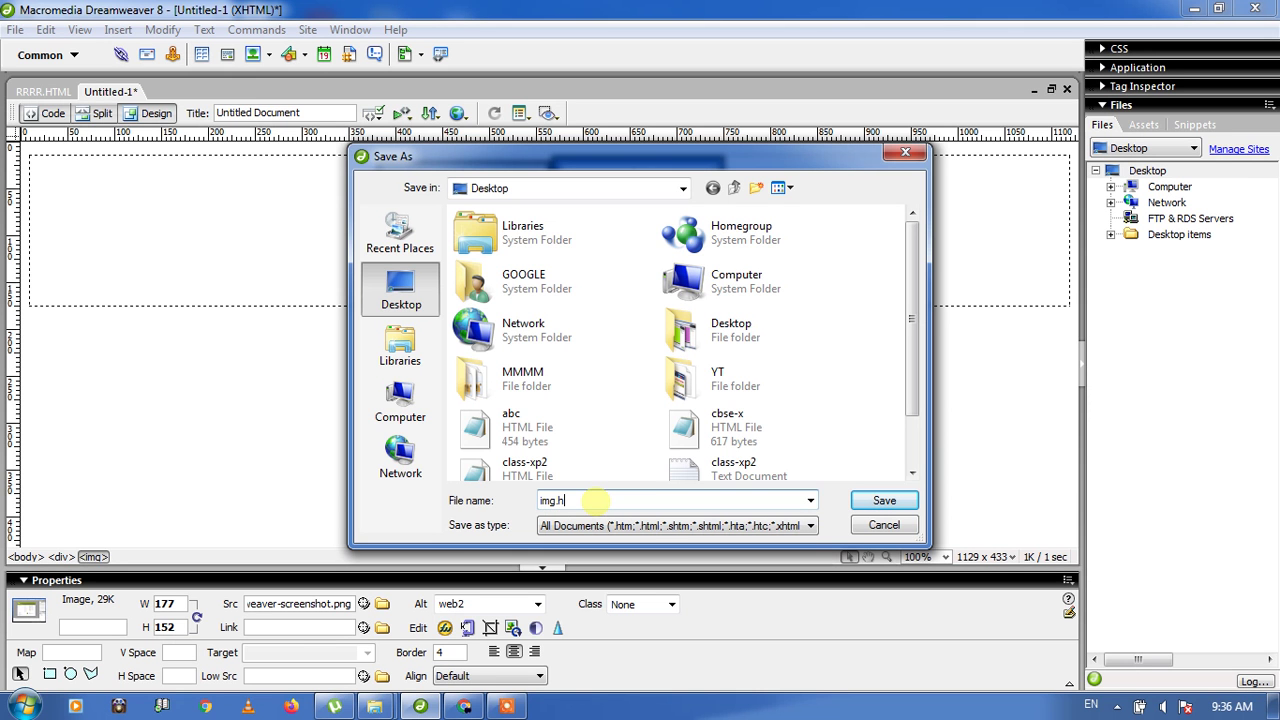
pyautogui.write('tml')
pyautogui.click(885, 501)
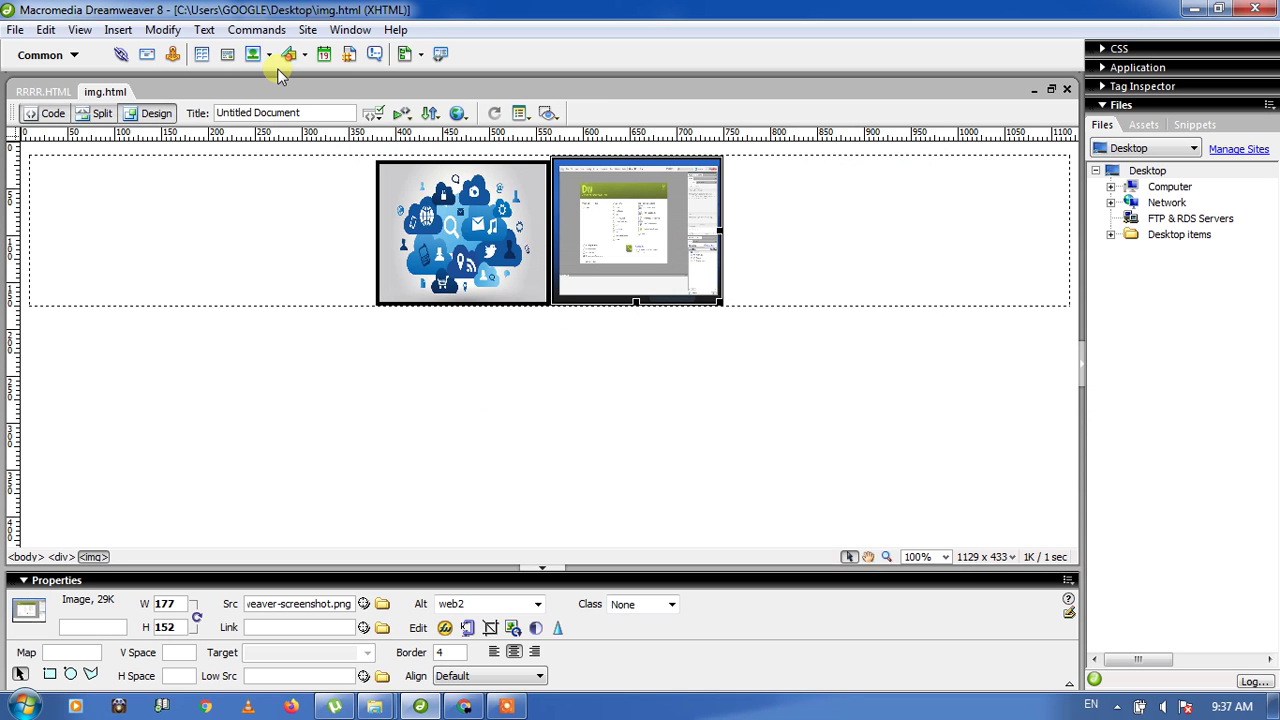
# Step: Set the page's background color to purple #9933FF in the page properties
pyautogui.click(163, 31)
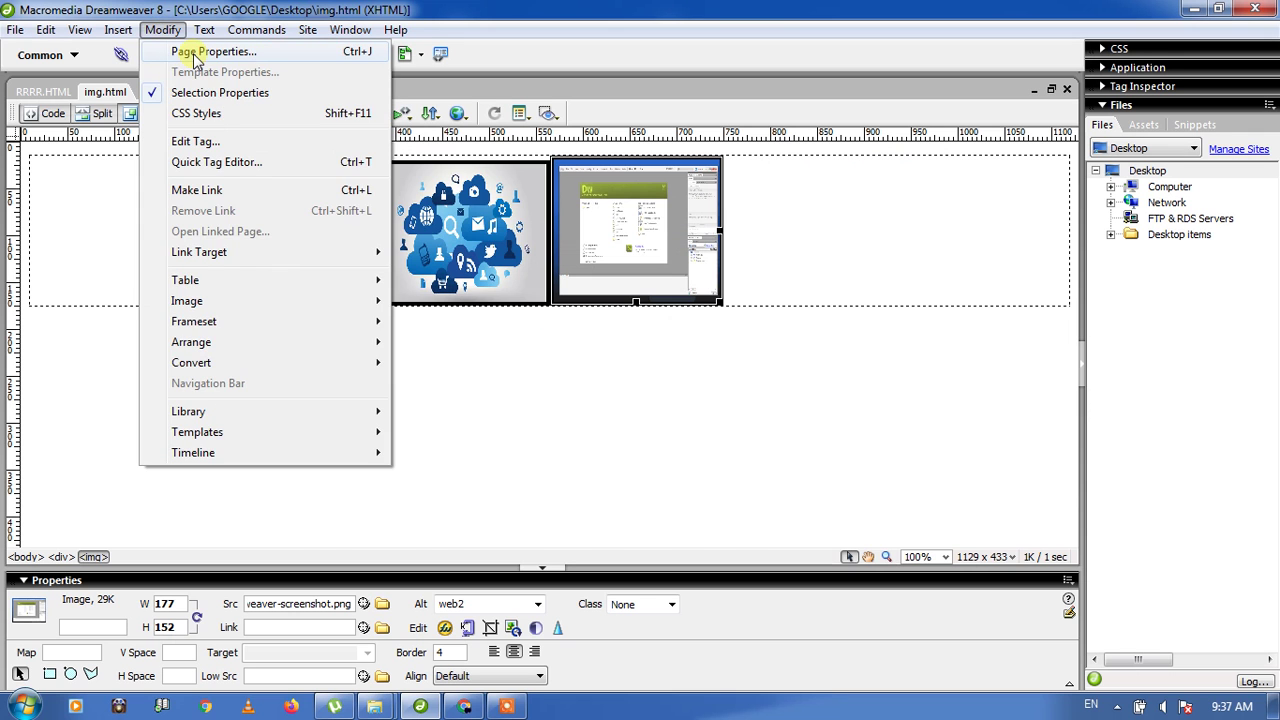
pyautogui.click(197, 52)
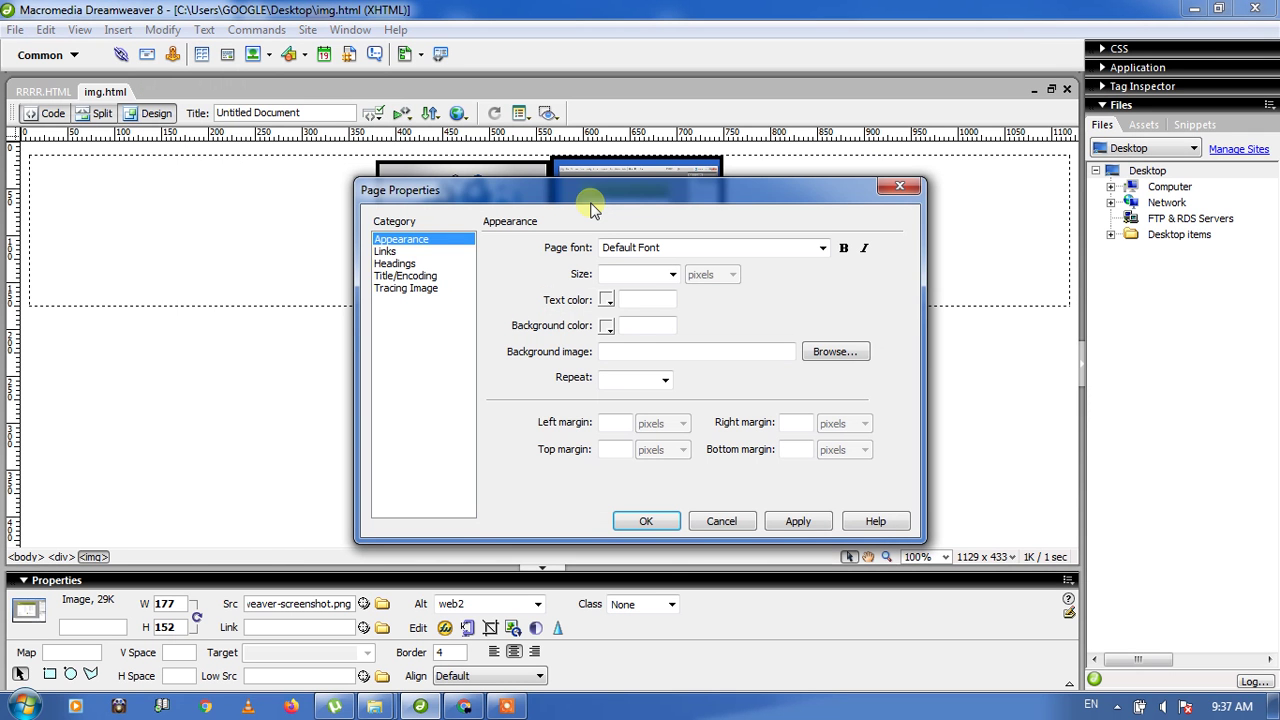
pyautogui.click(612, 329)
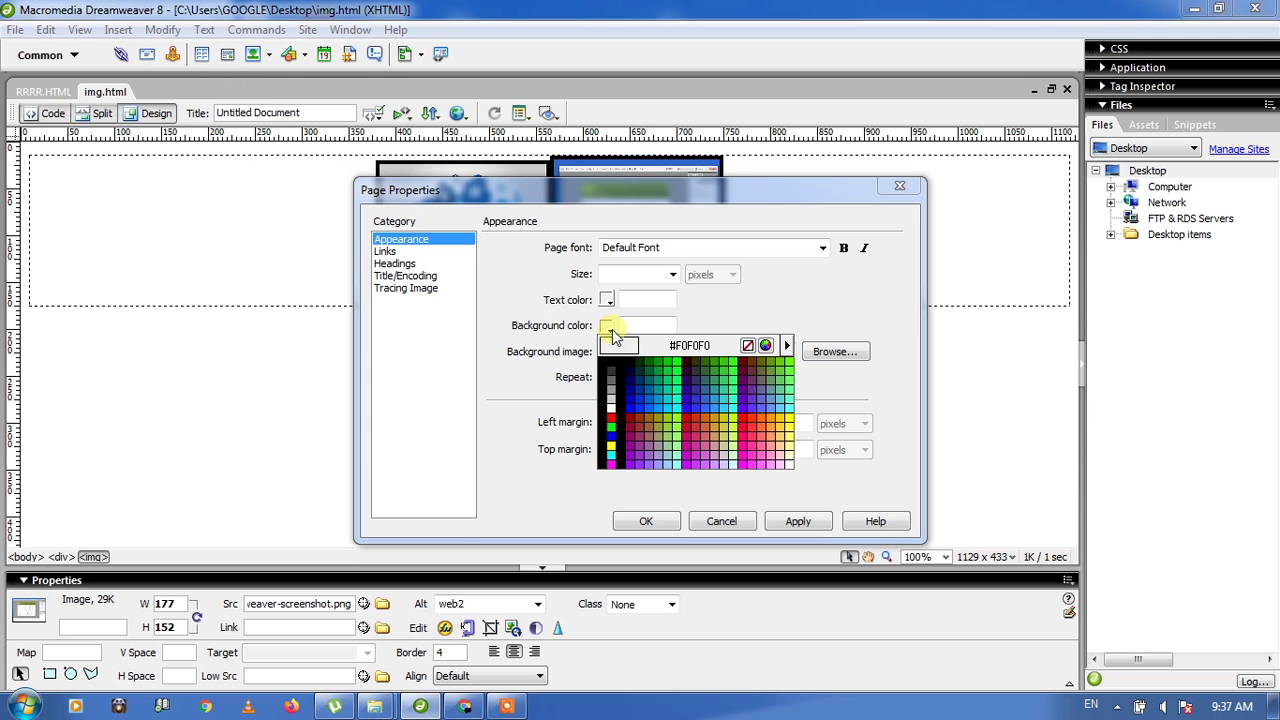
pyautogui.click(640, 466)
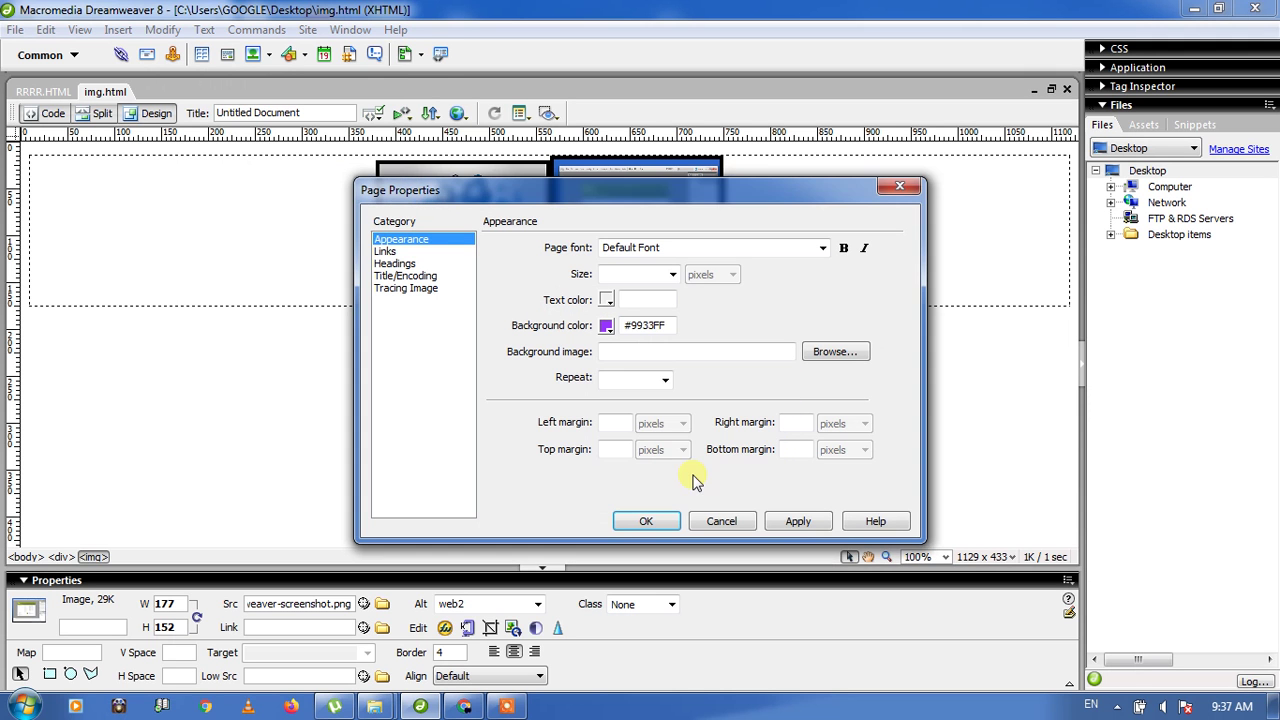
pyautogui.click(805, 523)
pyautogui.click(647, 522)
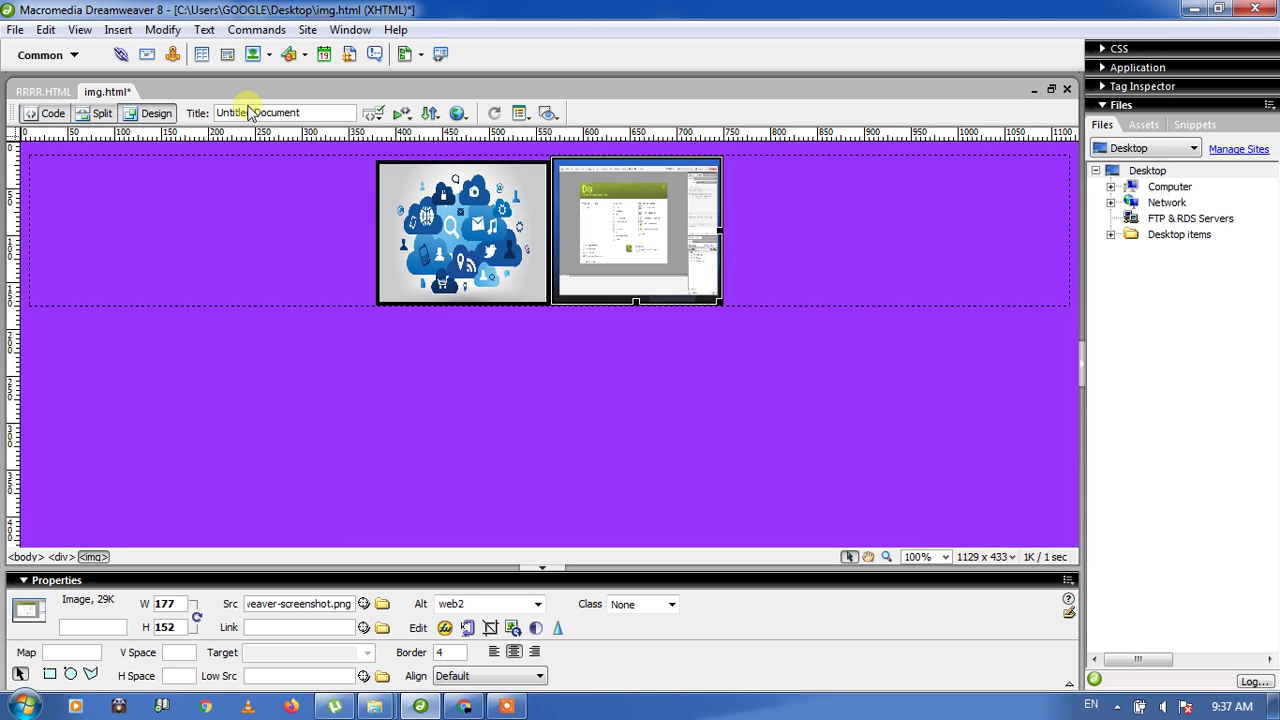
# Step: Preview the page in Chrome, saving the changes to img.html, and return to Dreamweaver
pyautogui.click(459, 113)
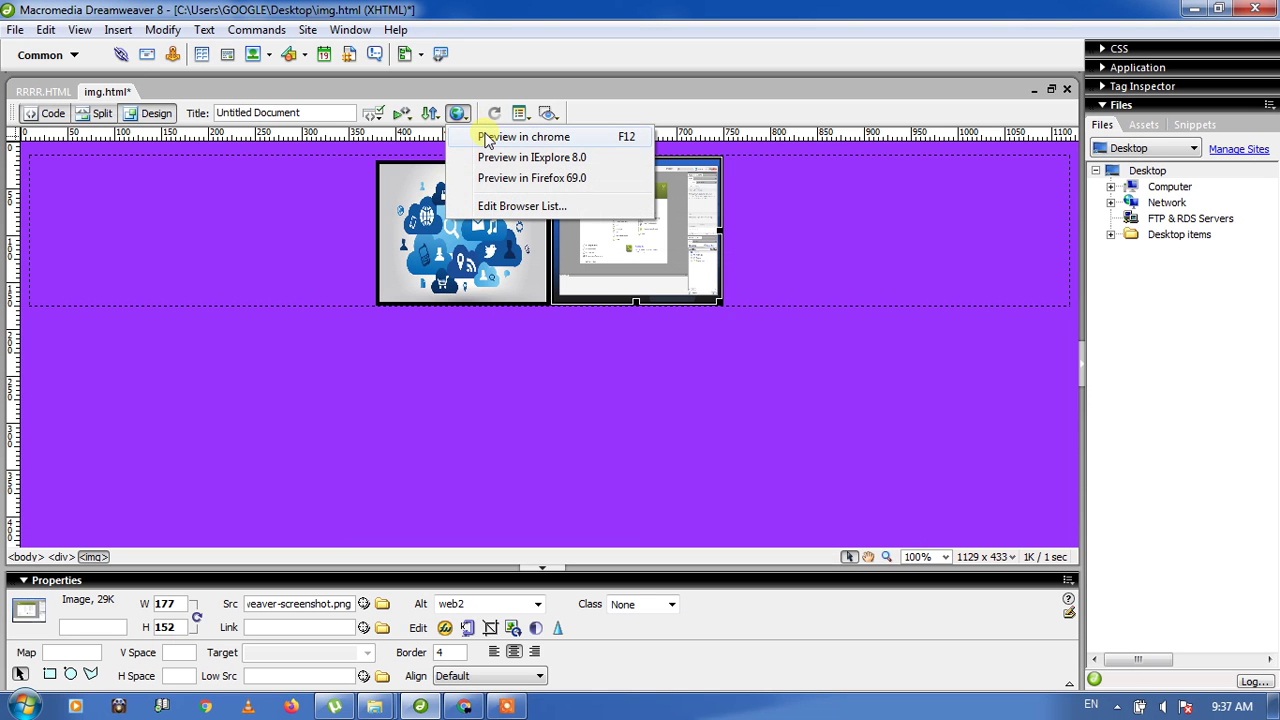
pyautogui.click(487, 138)
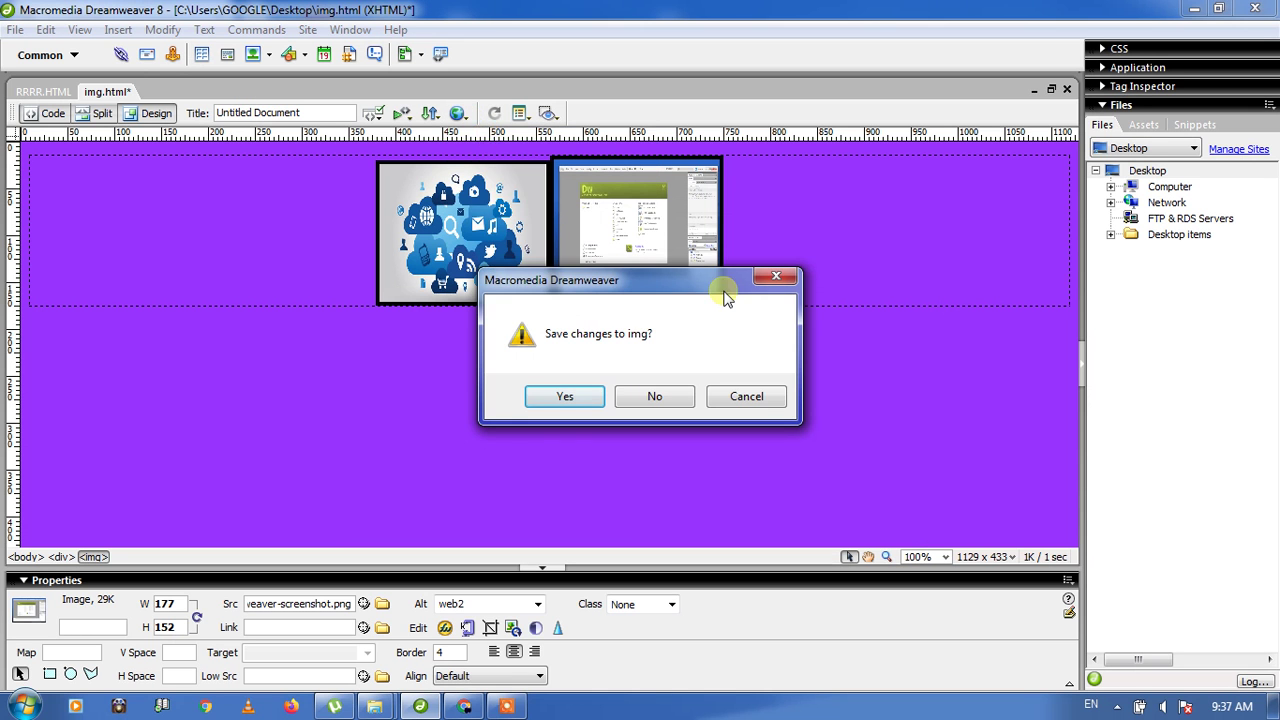
pyautogui.click(567, 400)
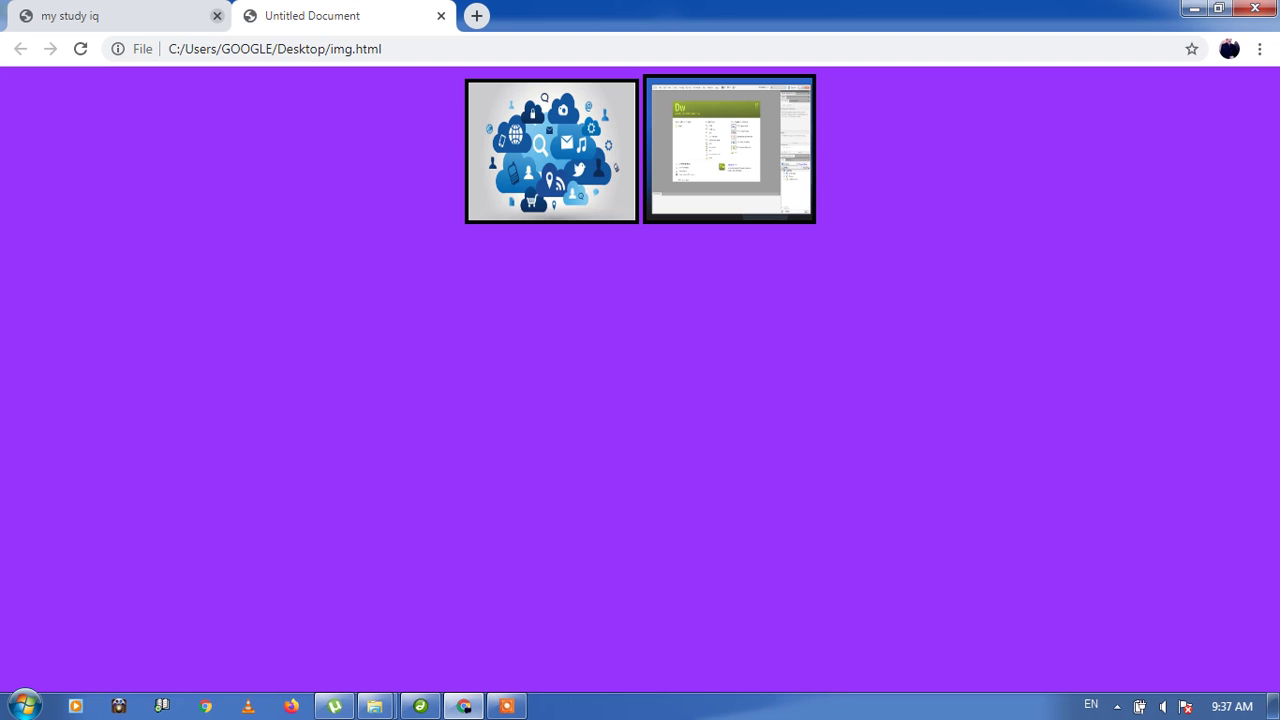
pyautogui.click(420, 709)
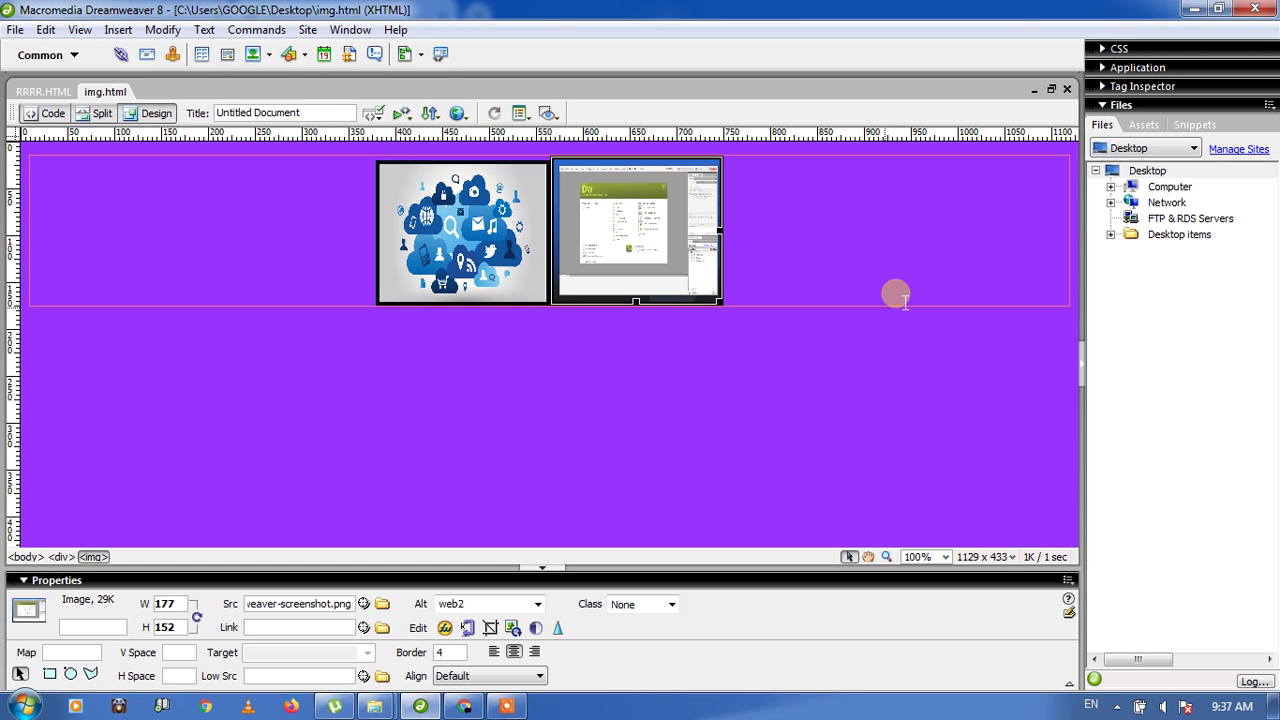
# Step: Add several blank paragraphs below the two images
pyautogui.click(810, 285)
pyautogui.press('Return')
pyautogui.press('Return')
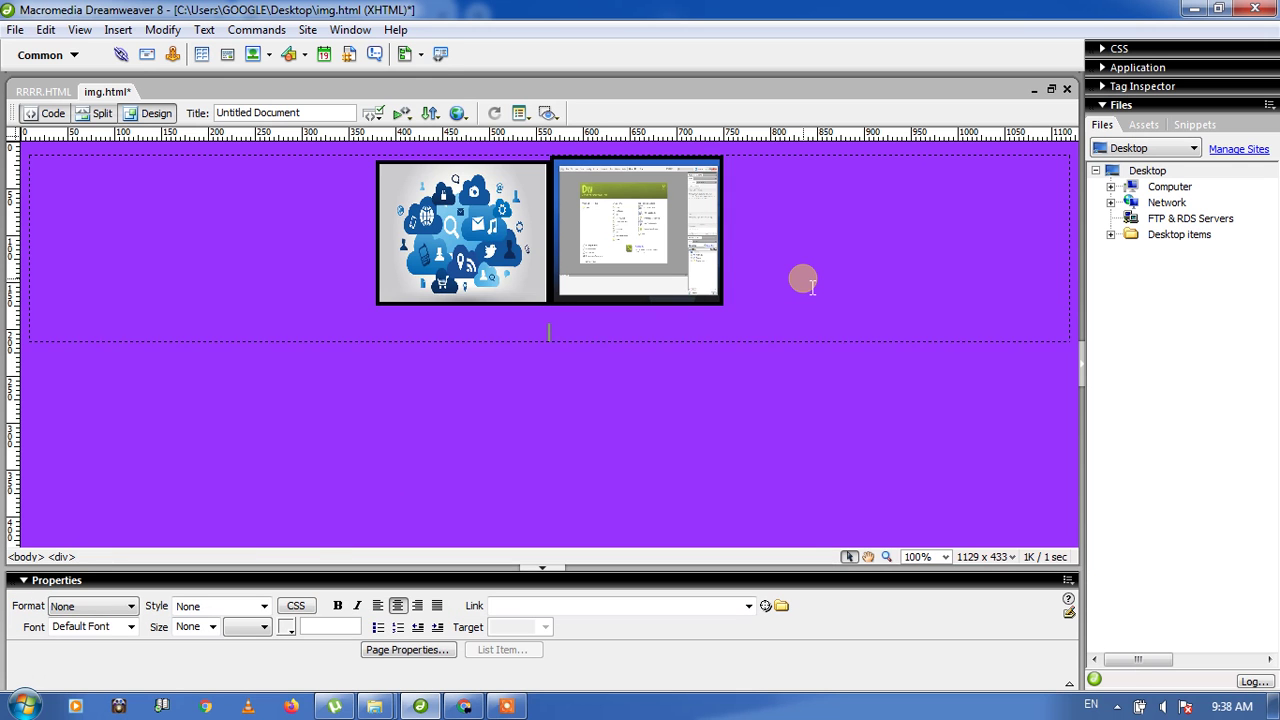
pyautogui.press('Return')
pyautogui.press('Return')
pyautogui.press('Return')
pyautogui.press('Return')
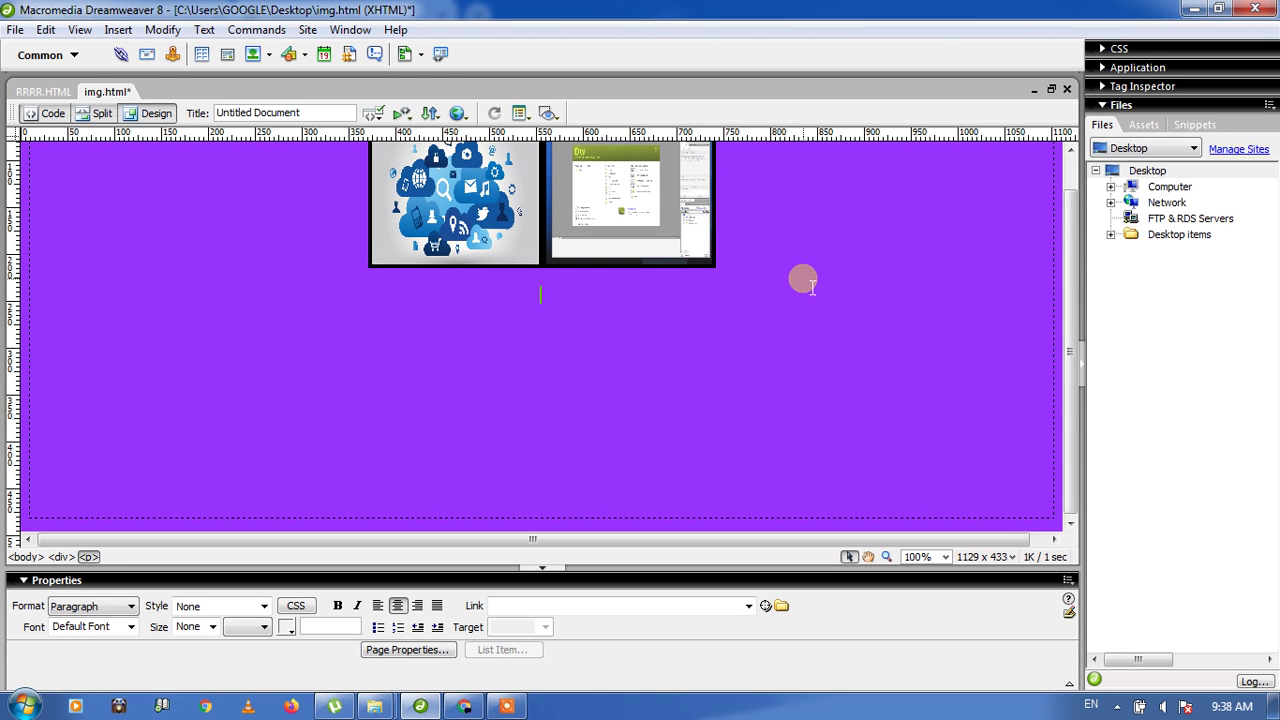
# Step: Enter the text "add table in dream weaver" on the line directly below the images
pyautogui.write('i')
pyautogui.write('a')
pyautogui.write('ble')
pyautogui.press('BackSpace')
pyautogui.press('BackSpace')
pyautogui.press('BackSpace')
pyautogui.press('BackSpace')
pyautogui.press('BackSpace')
pyautogui.write('add table in dream wea')
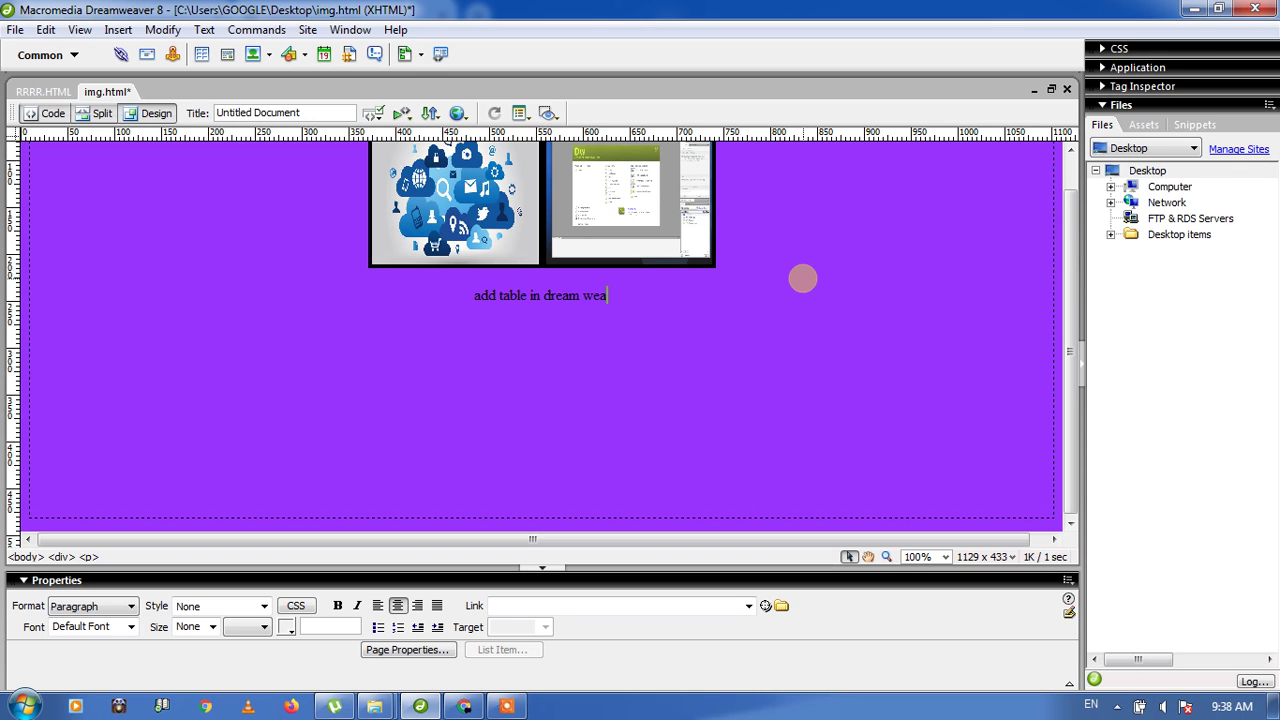
pyautogui.write('ver')
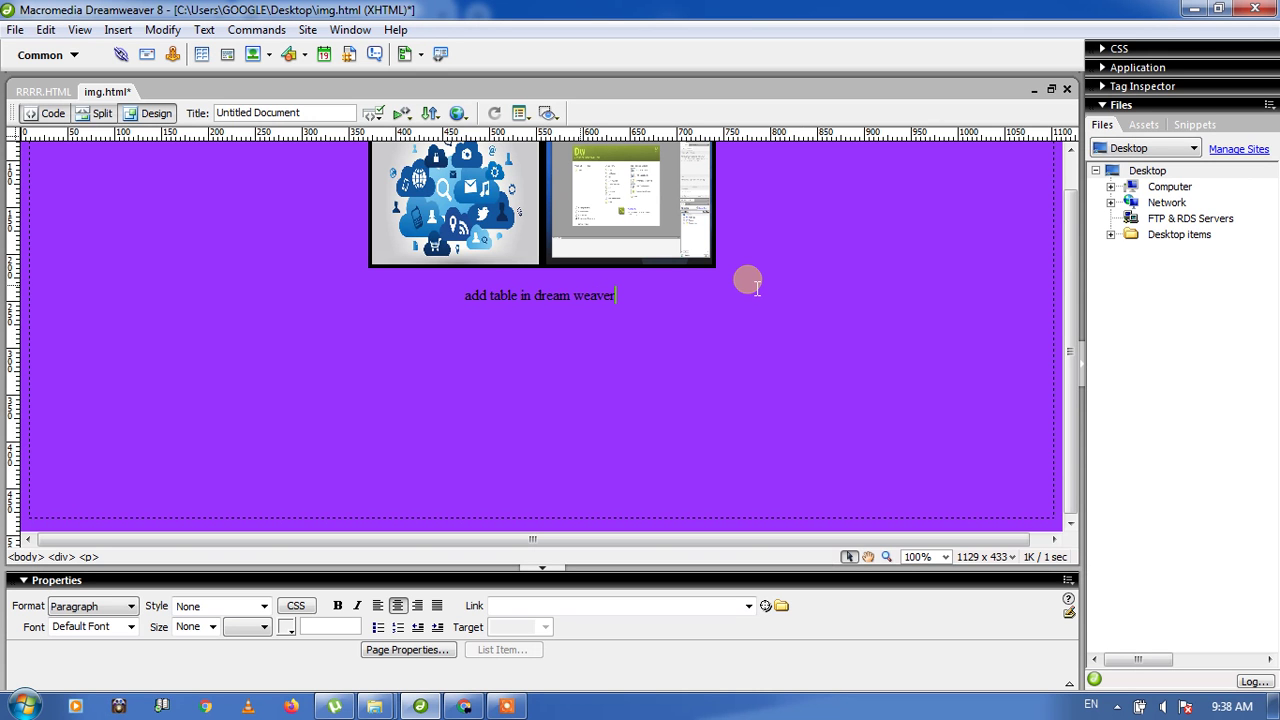
# Step: Set the font size of the "add table in dream weaver" line to 18 points
pyautogui.click(465, 308)
pyautogui.moveTo(465, 308); pyautogui.dragTo(646, 308)
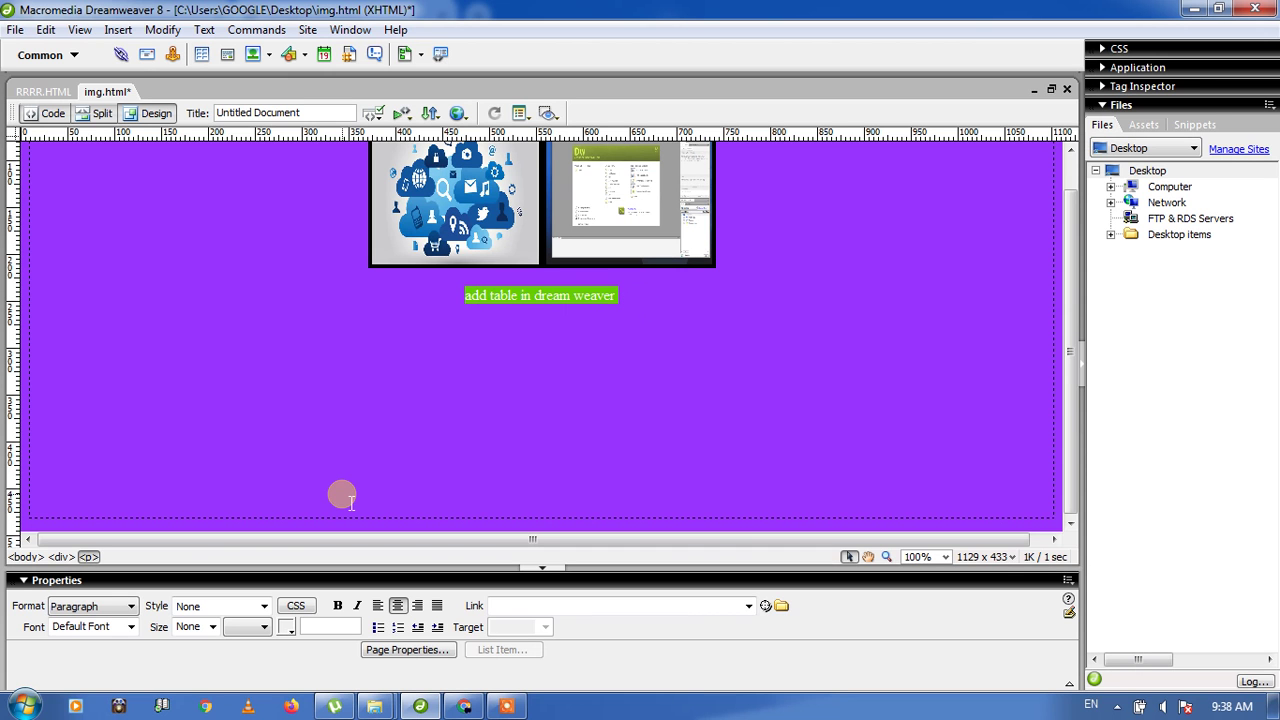
pyautogui.click(265, 607)
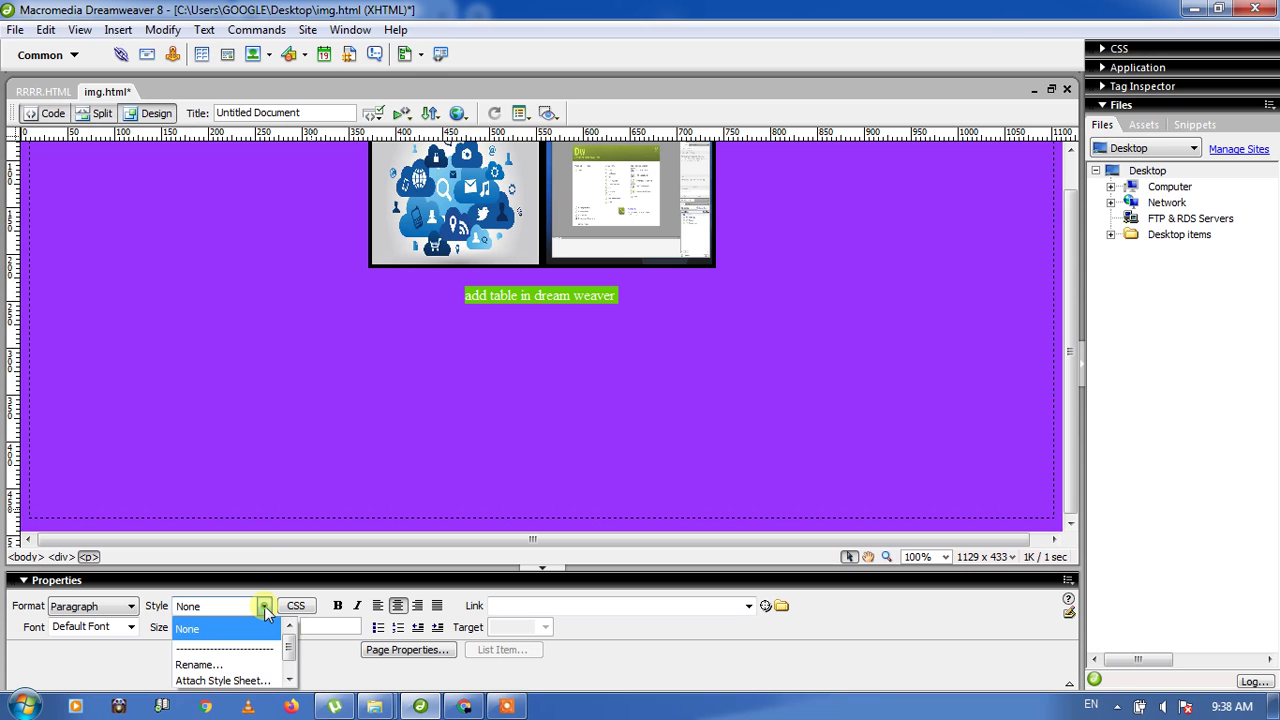
pyautogui.click(228, 628)
pyautogui.click(264, 628)
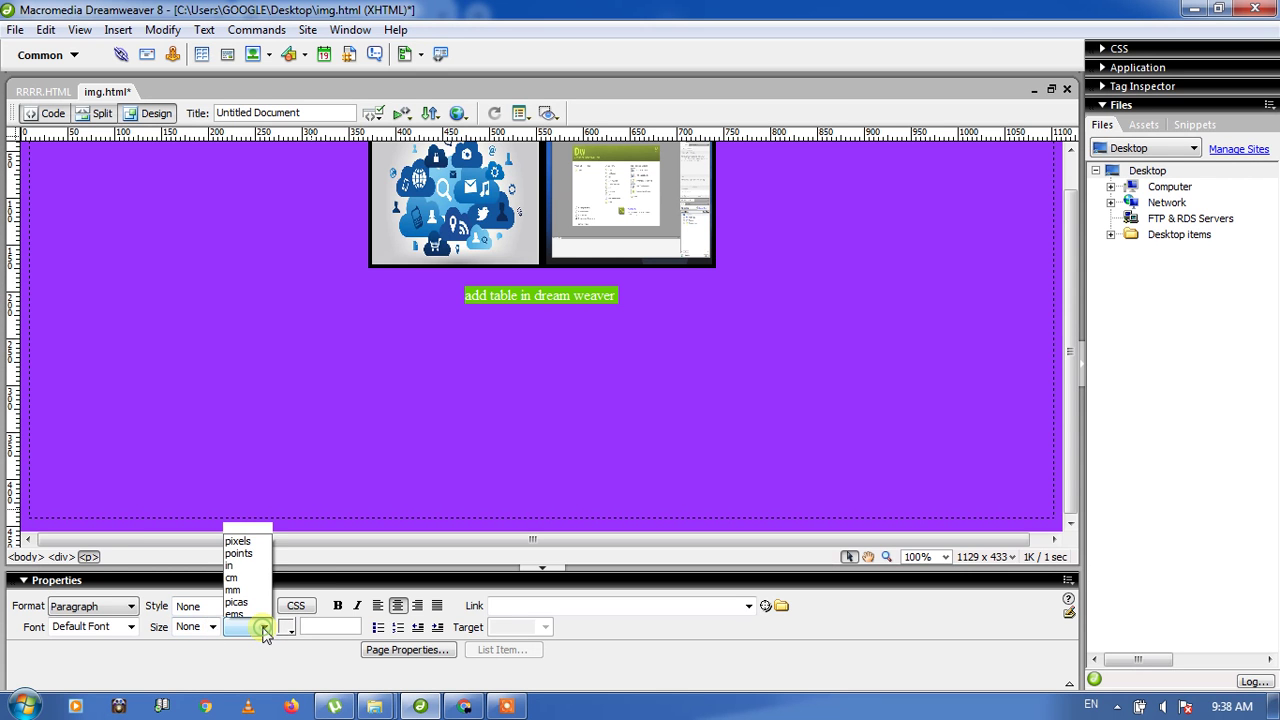
pyautogui.click(240, 525)
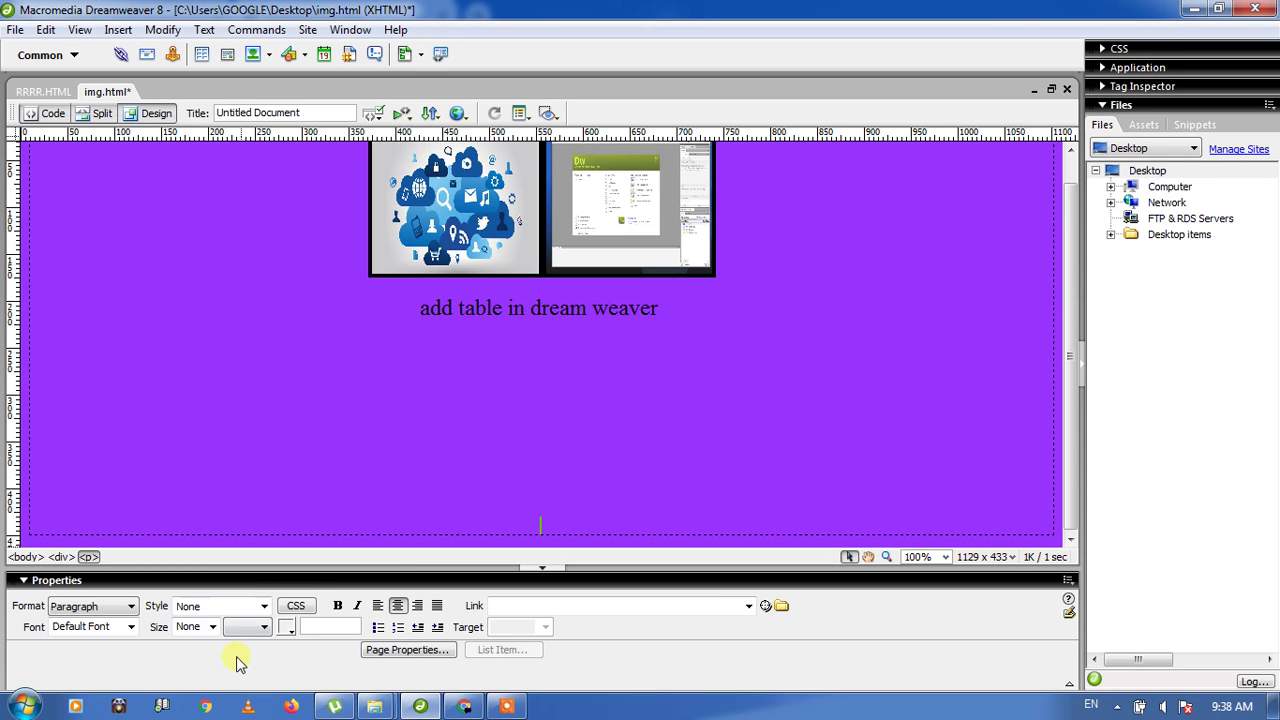
# Step: Enlarge the text "add table in dream weaver" to a font size of 24 points
pyautogui.click(213, 627)
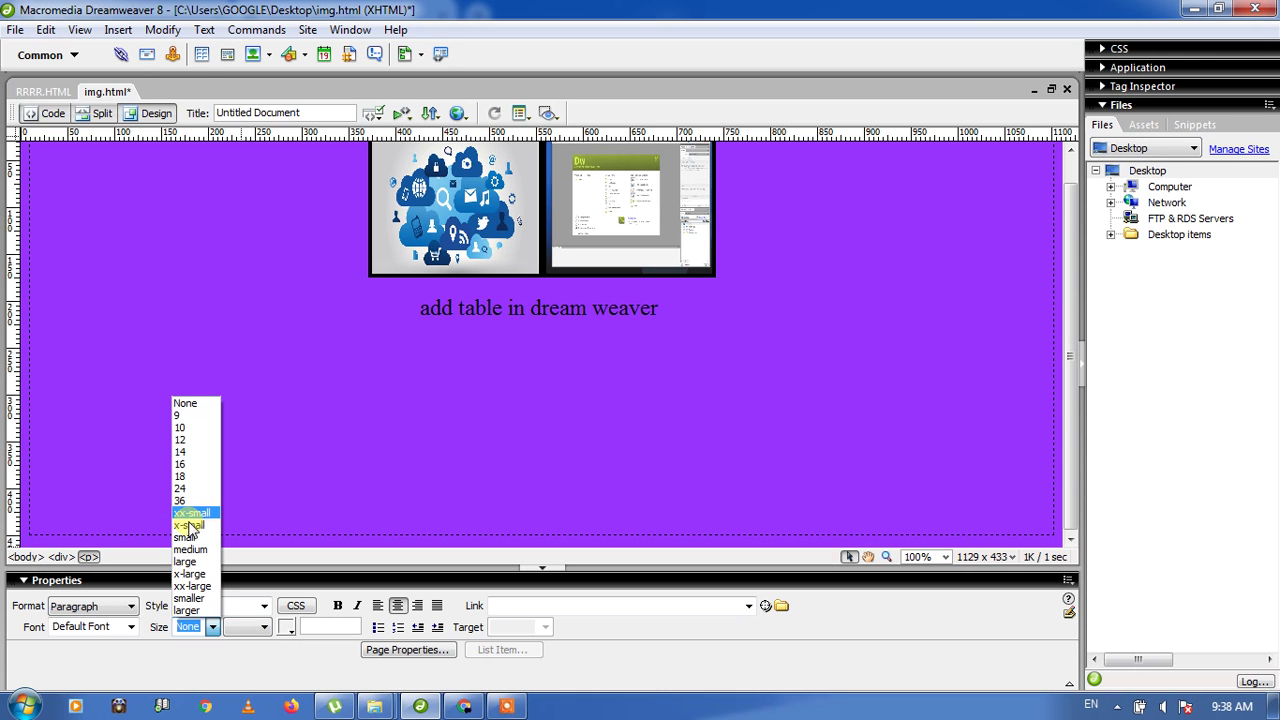
pyautogui.click(180, 488)
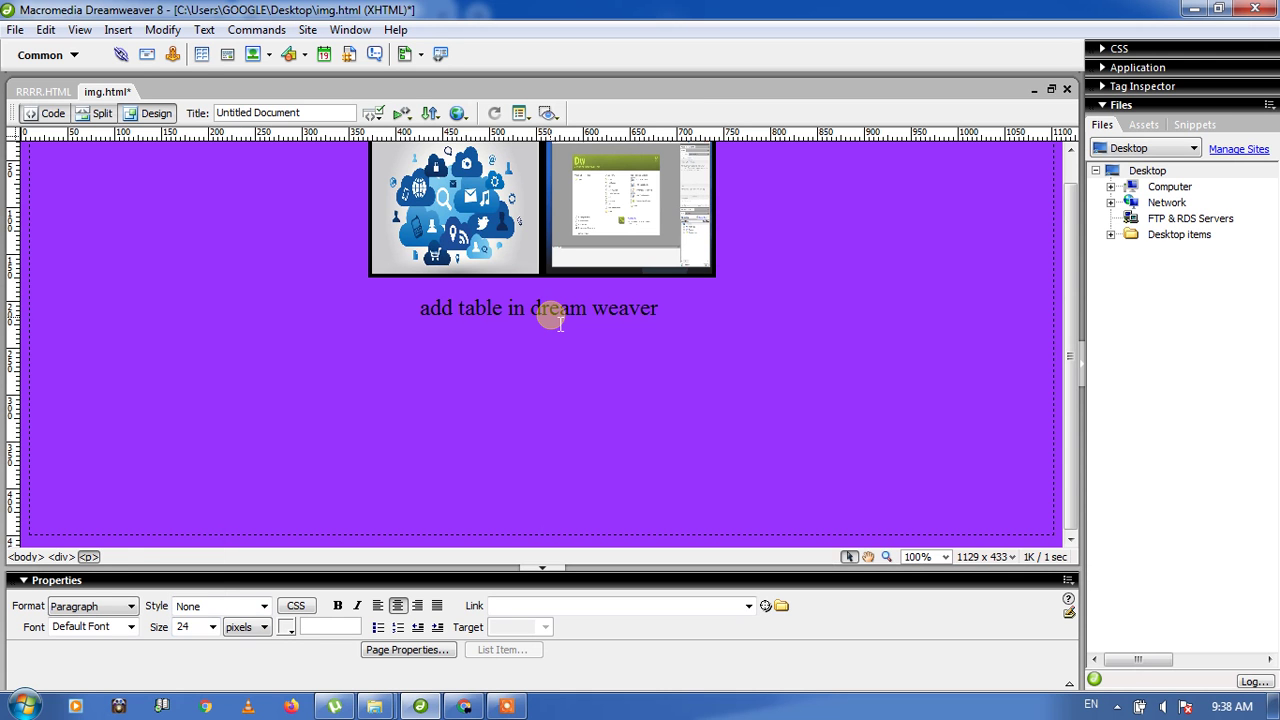
pyautogui.tripleClick(552, 314)
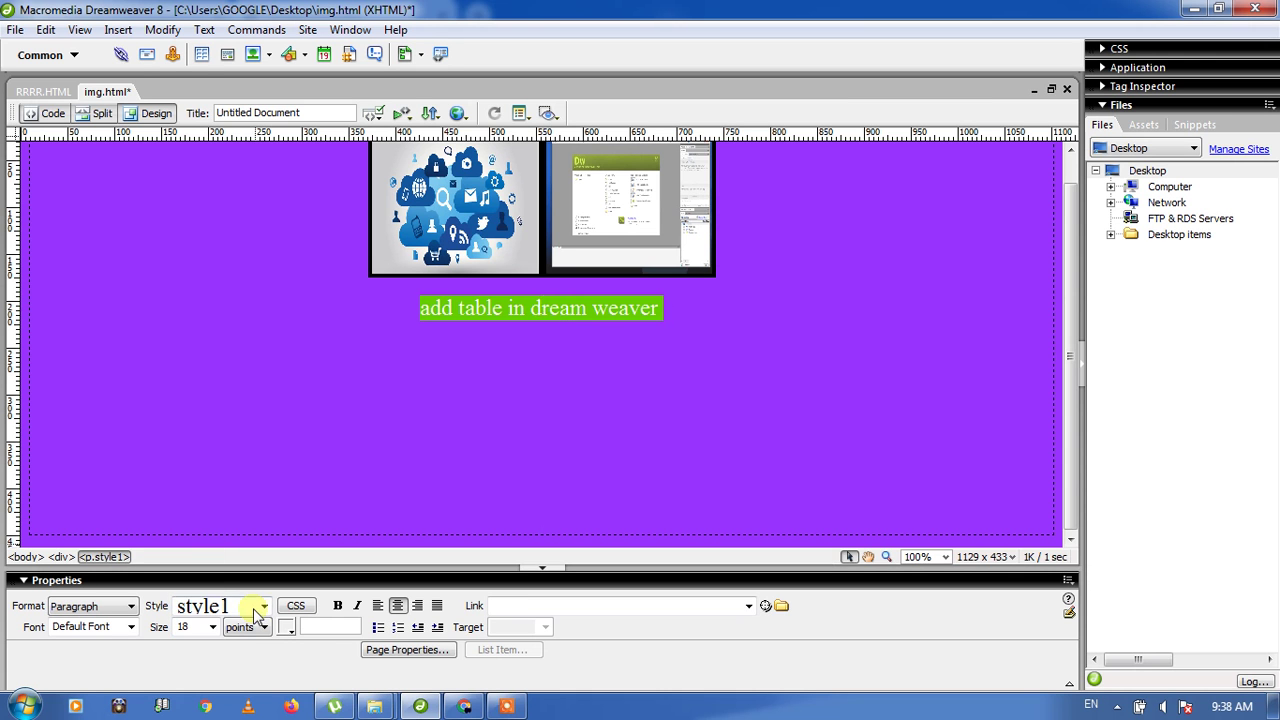
pyautogui.click(213, 627)
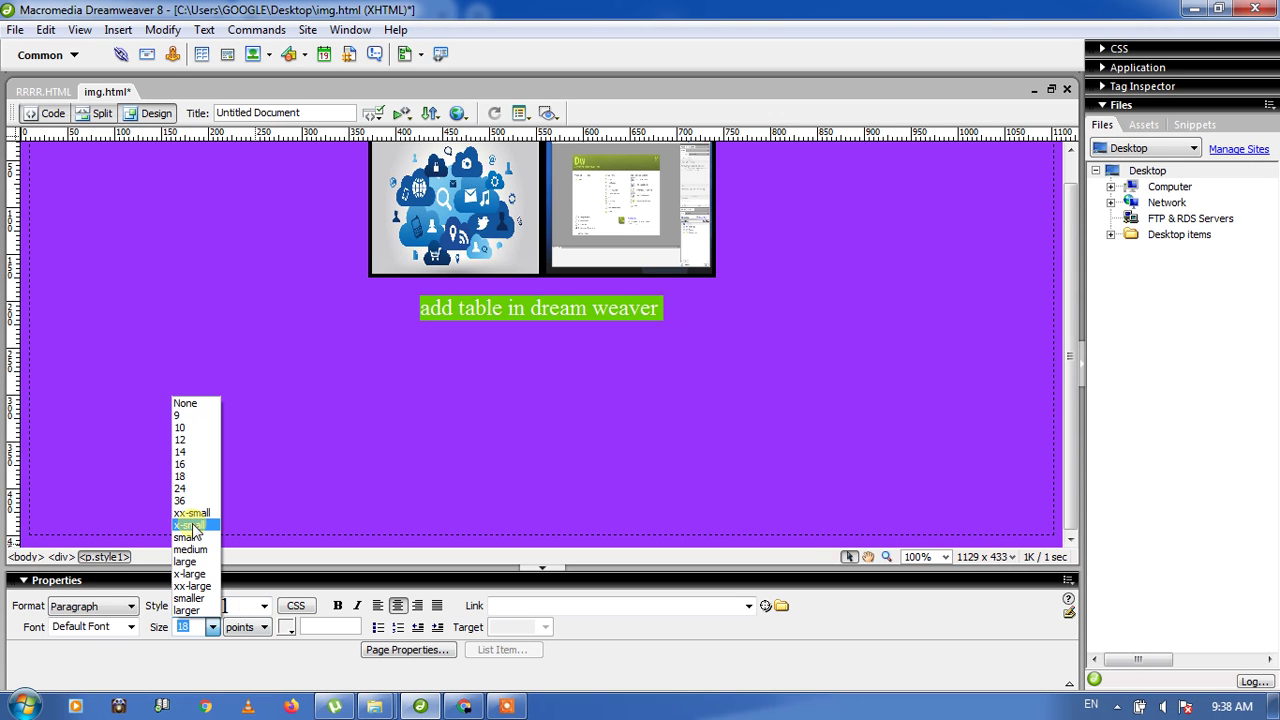
pyautogui.click(183, 489)
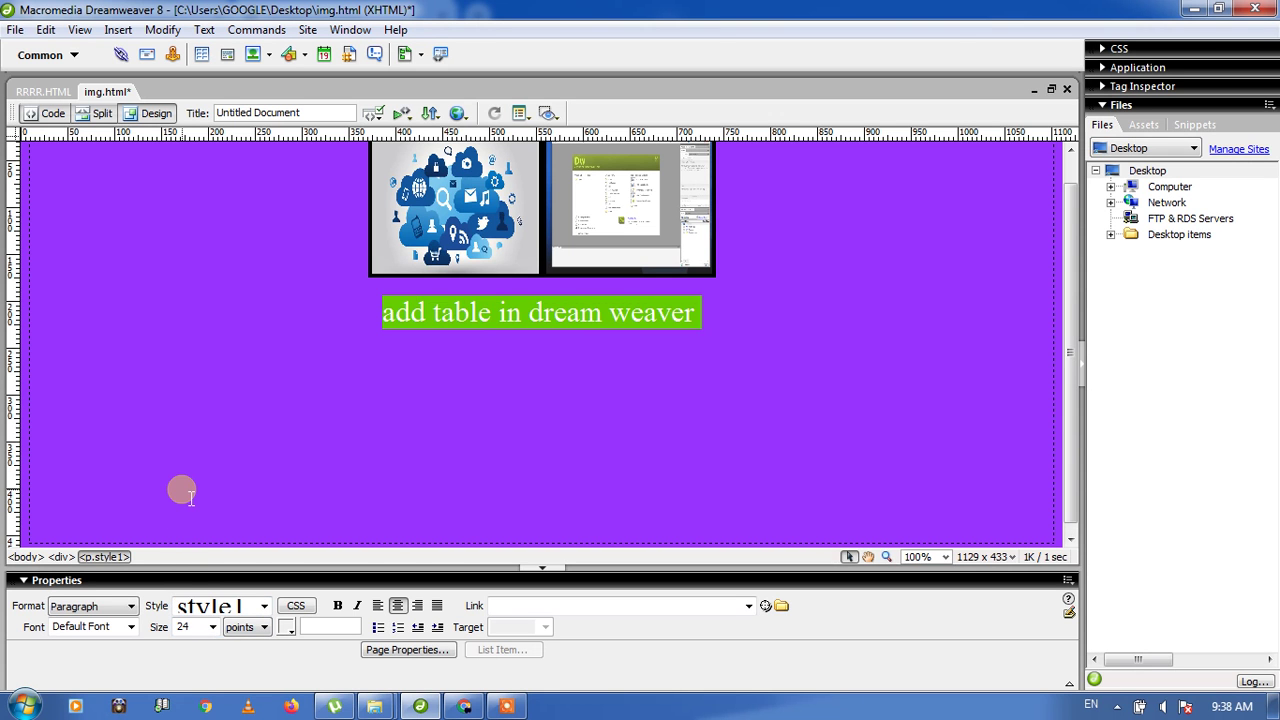
# Step: Make the heading "add table in dream weaver" bold
pyautogui.click(340, 486)
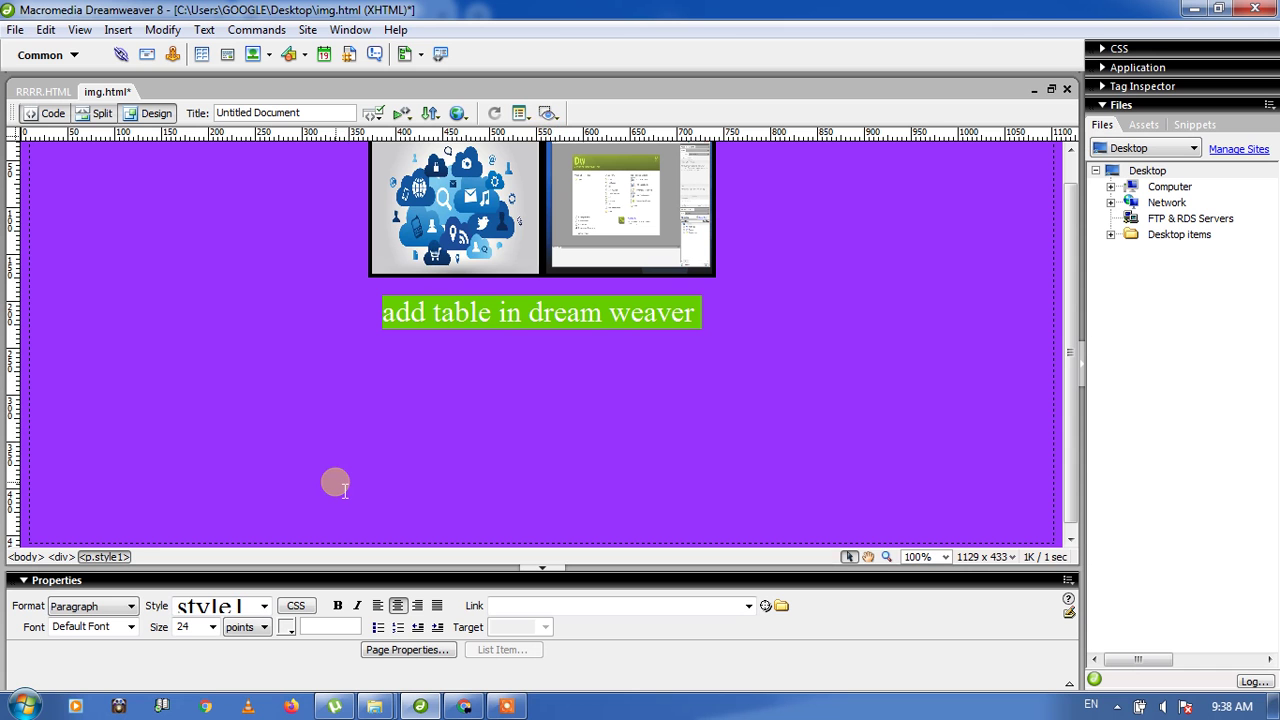
pyautogui.click(338, 606)
pyautogui.click(650, 375)
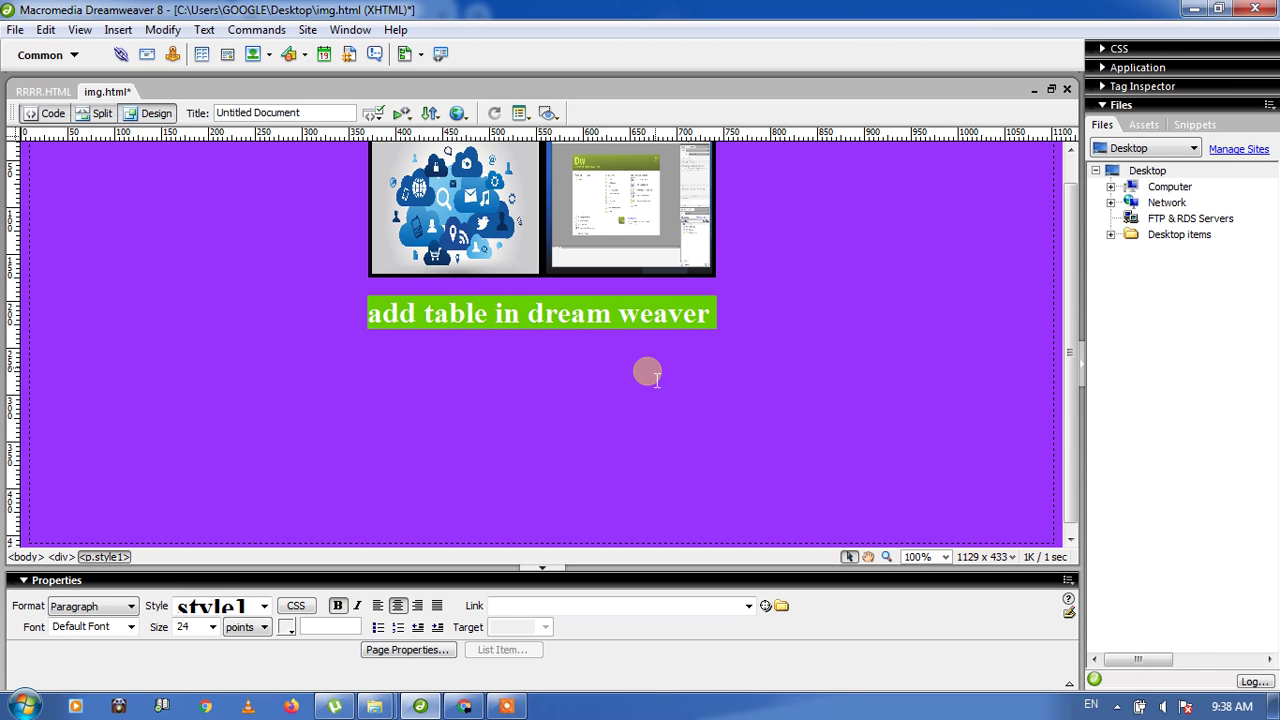
pyautogui.click(760, 328)
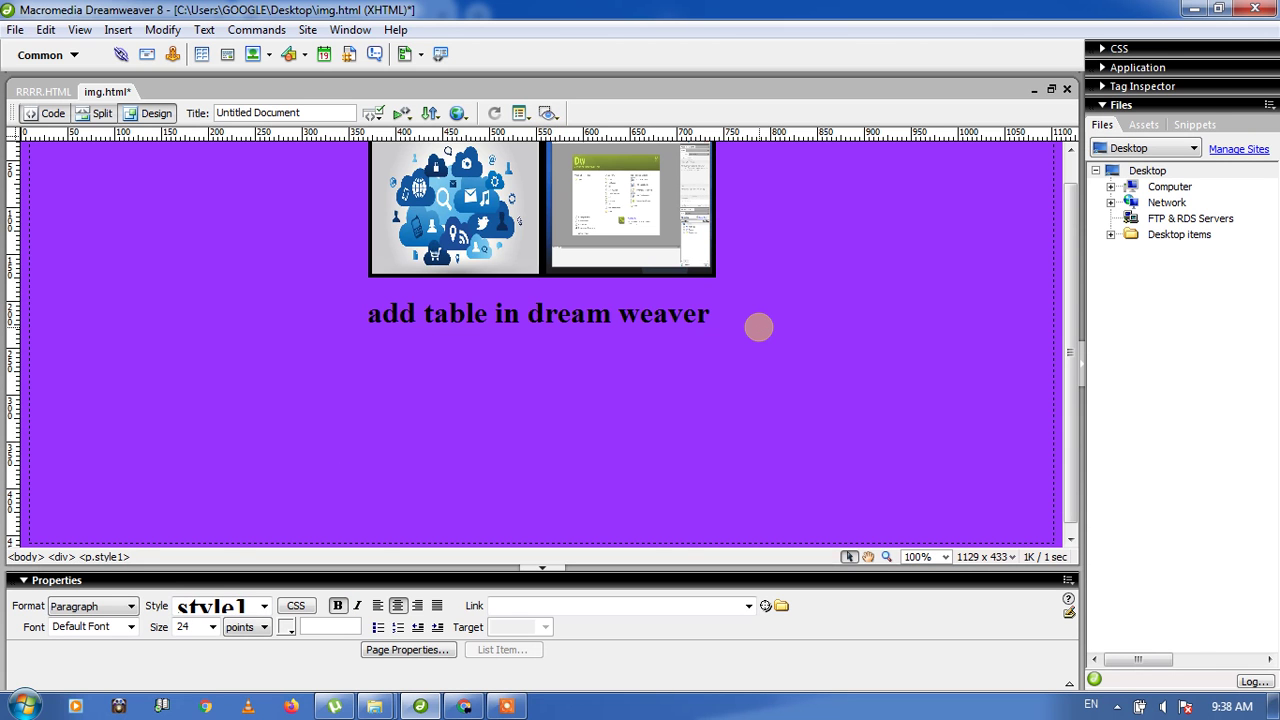
# Step: Insert a table with 3 rows and 3 columns, 200 pixels wide with a 1-pixel border, on a new line below the heading
pyautogui.press('Return')
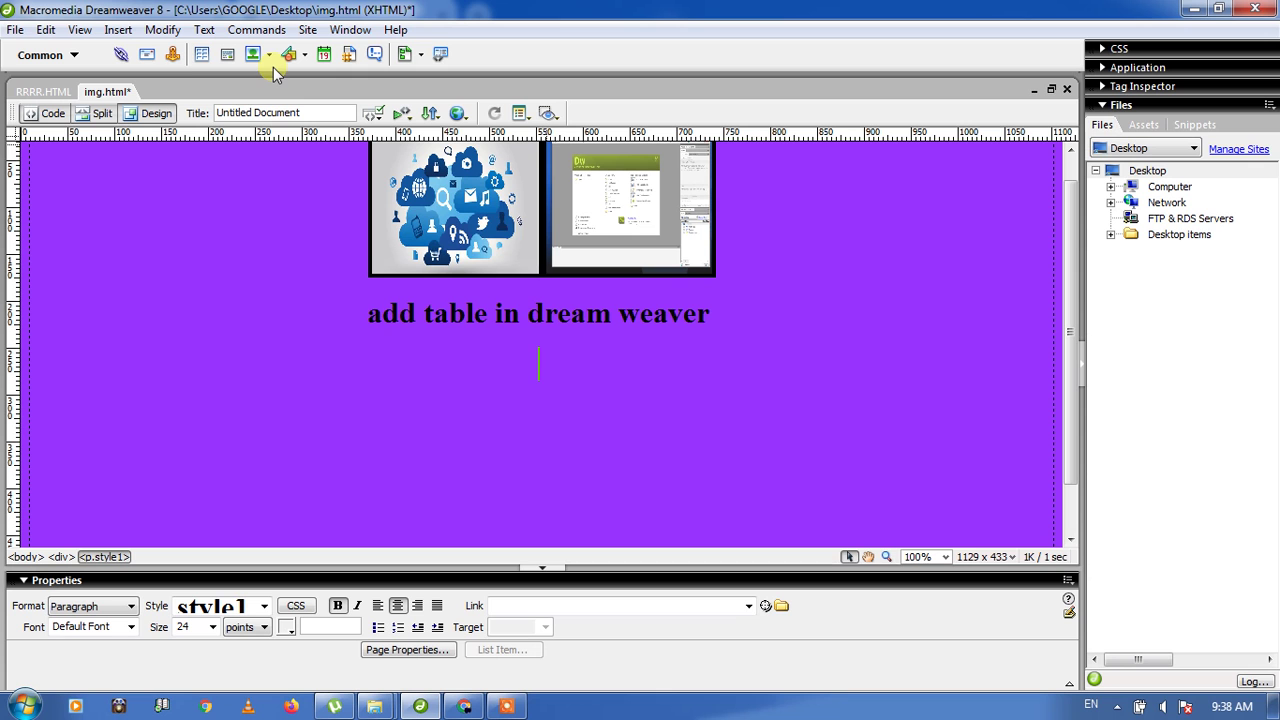
pyautogui.click(201, 56)
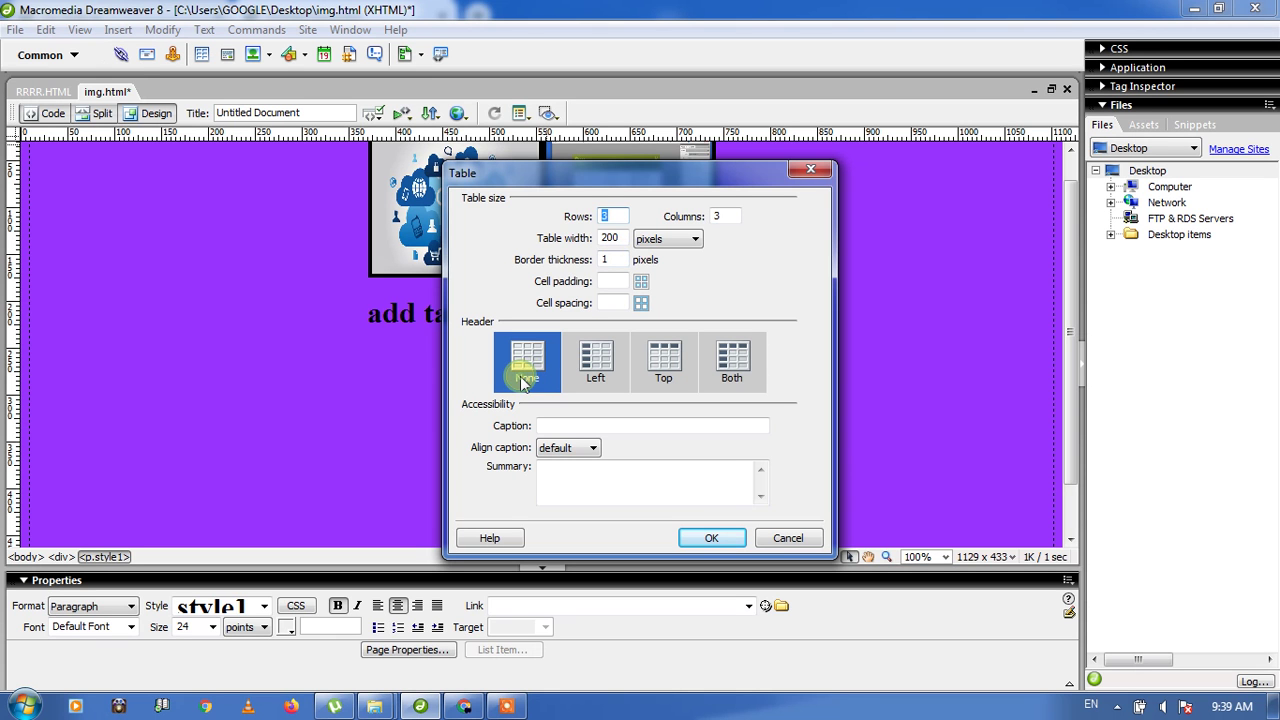
pyautogui.click(728, 543)
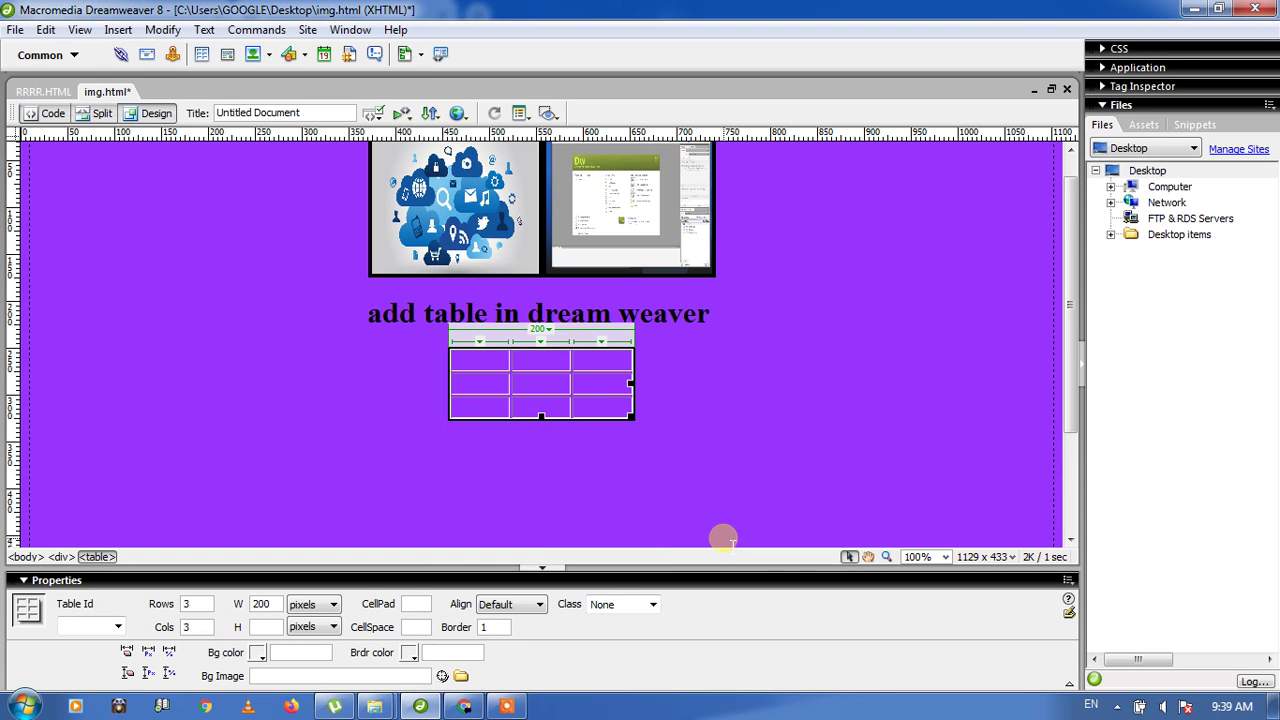
# Step: Fill the table's first row with the column headings "ROLLNO", "NAME" and "AGE1"
pyautogui.click(478, 362)
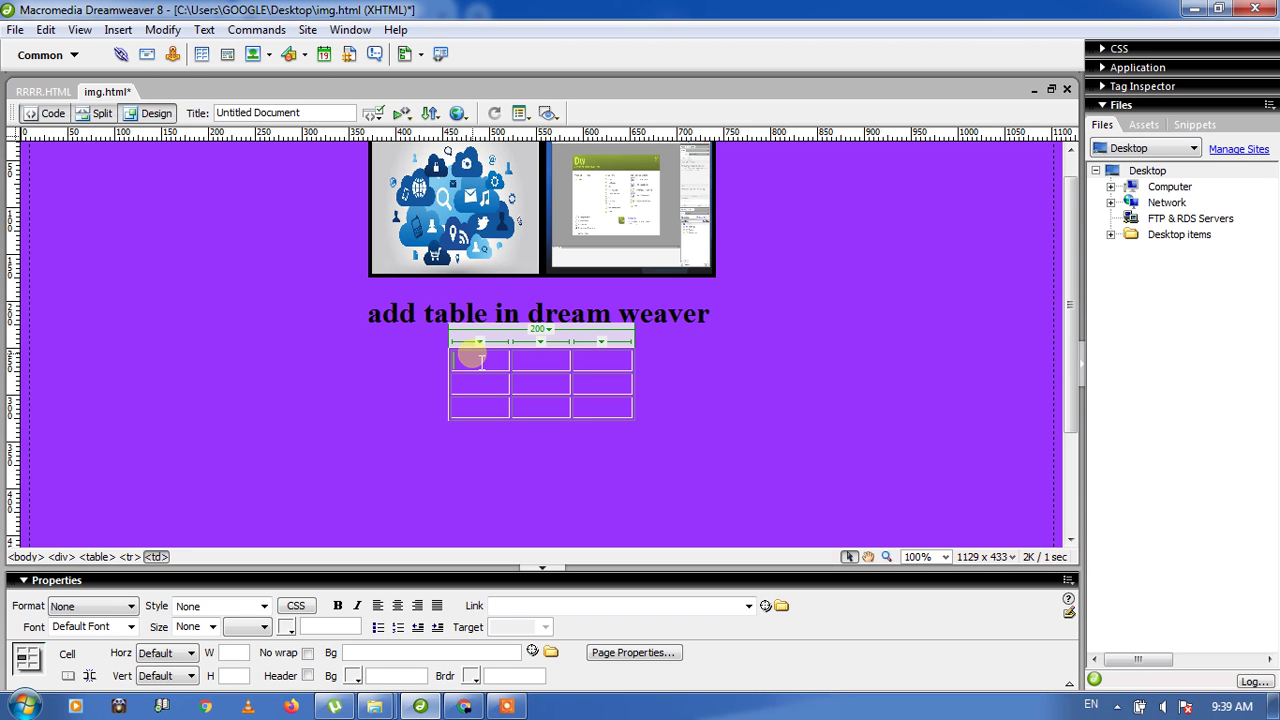
pyautogui.click(480, 360)
pyautogui.press('BackSpace')
pyautogui.write('ROLLNO')
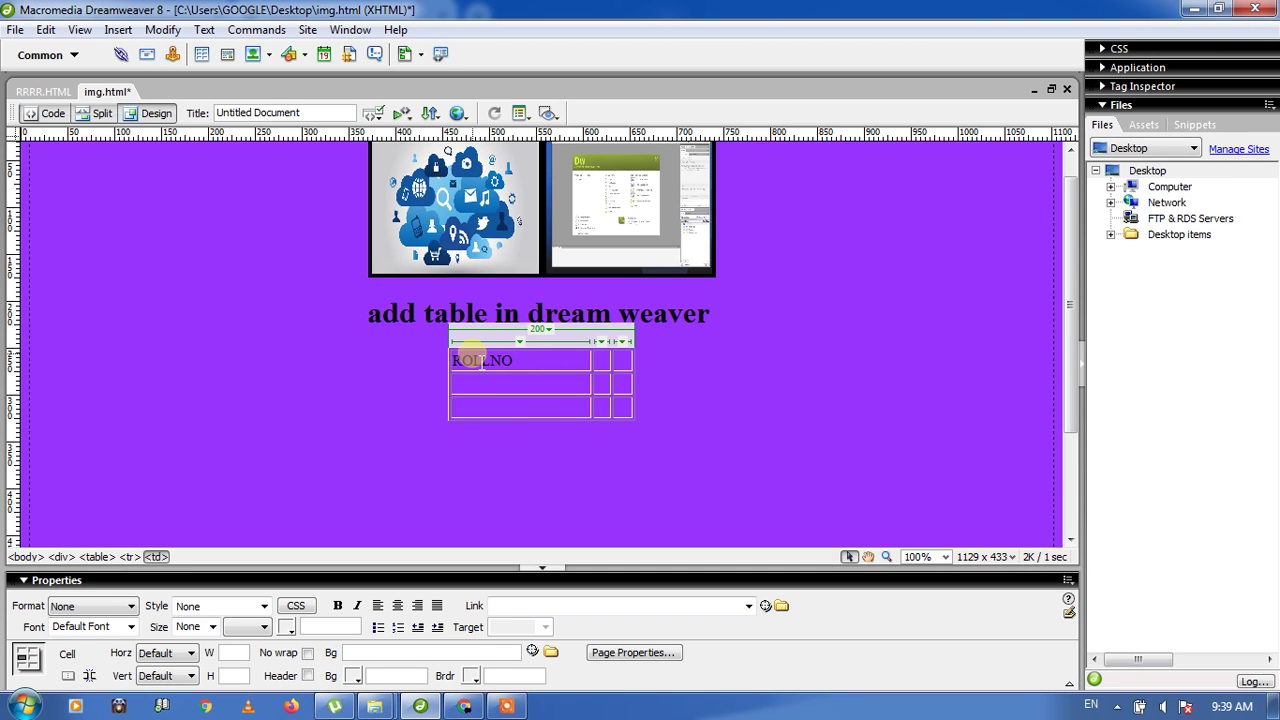
pyautogui.press('Tab')
pyautogui.write('NAME')
pyautogui.click(481, 360)
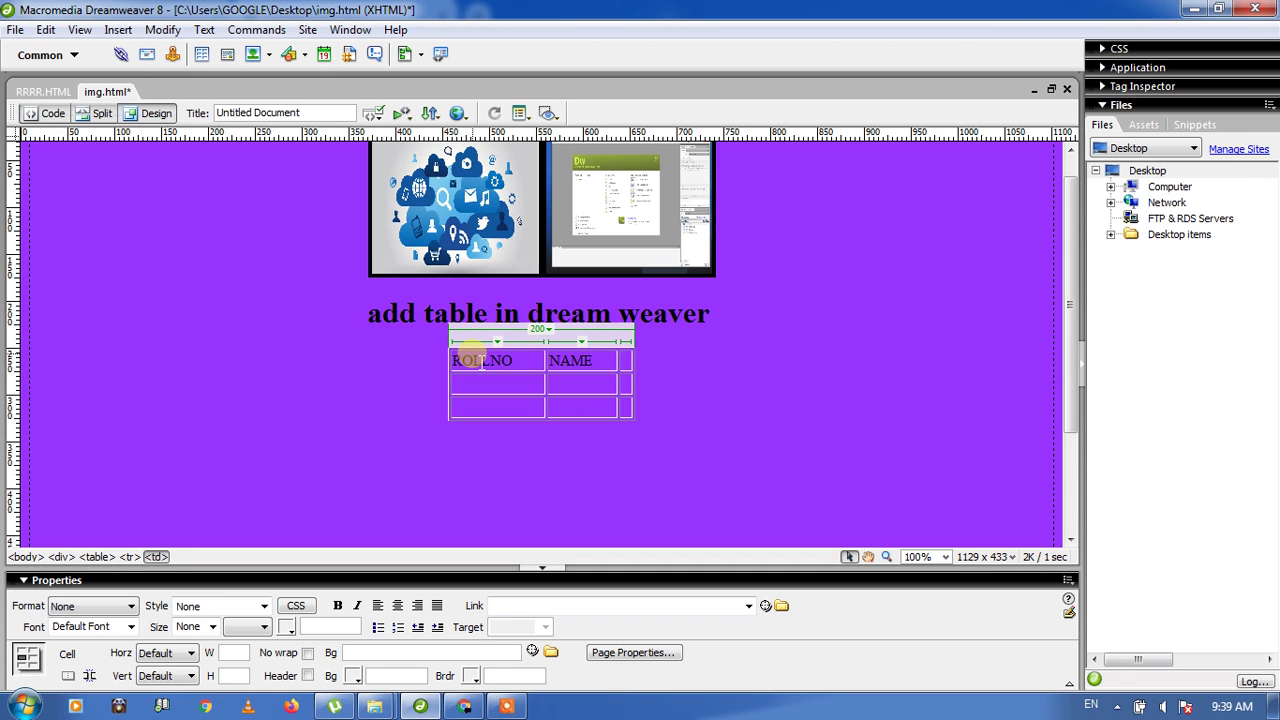
pyautogui.write('AGE')
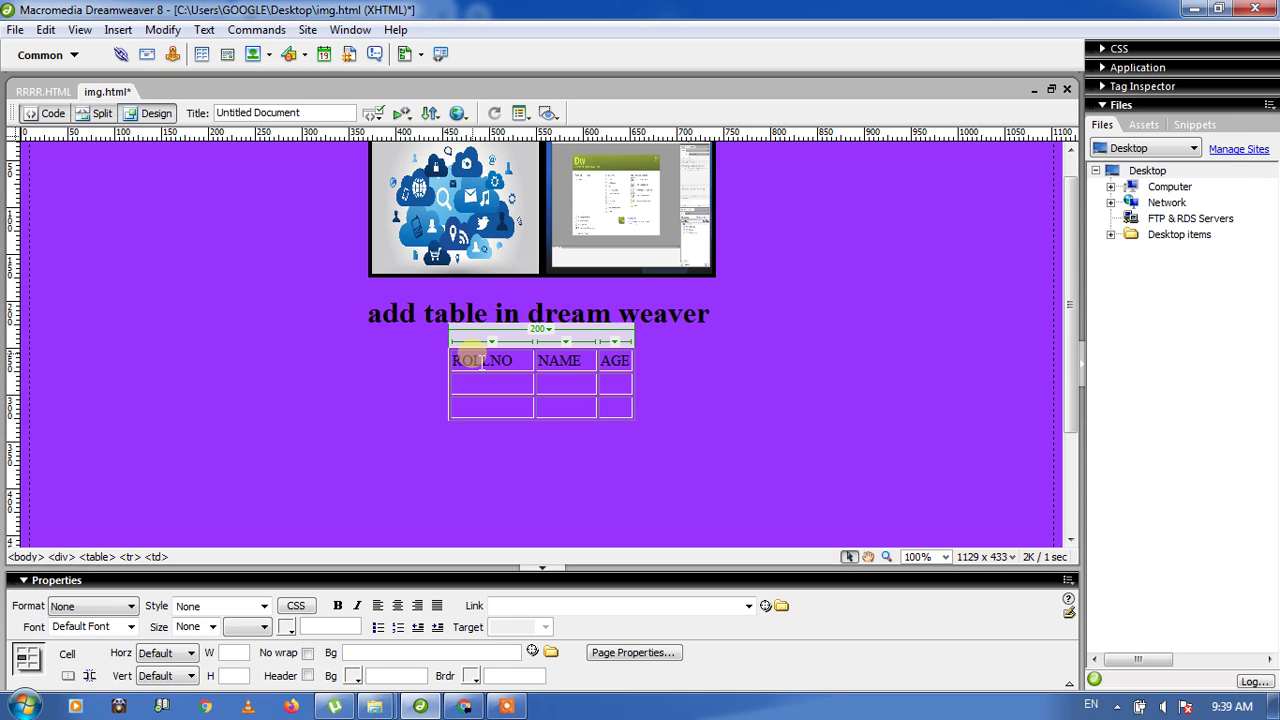
pyautogui.write('1')
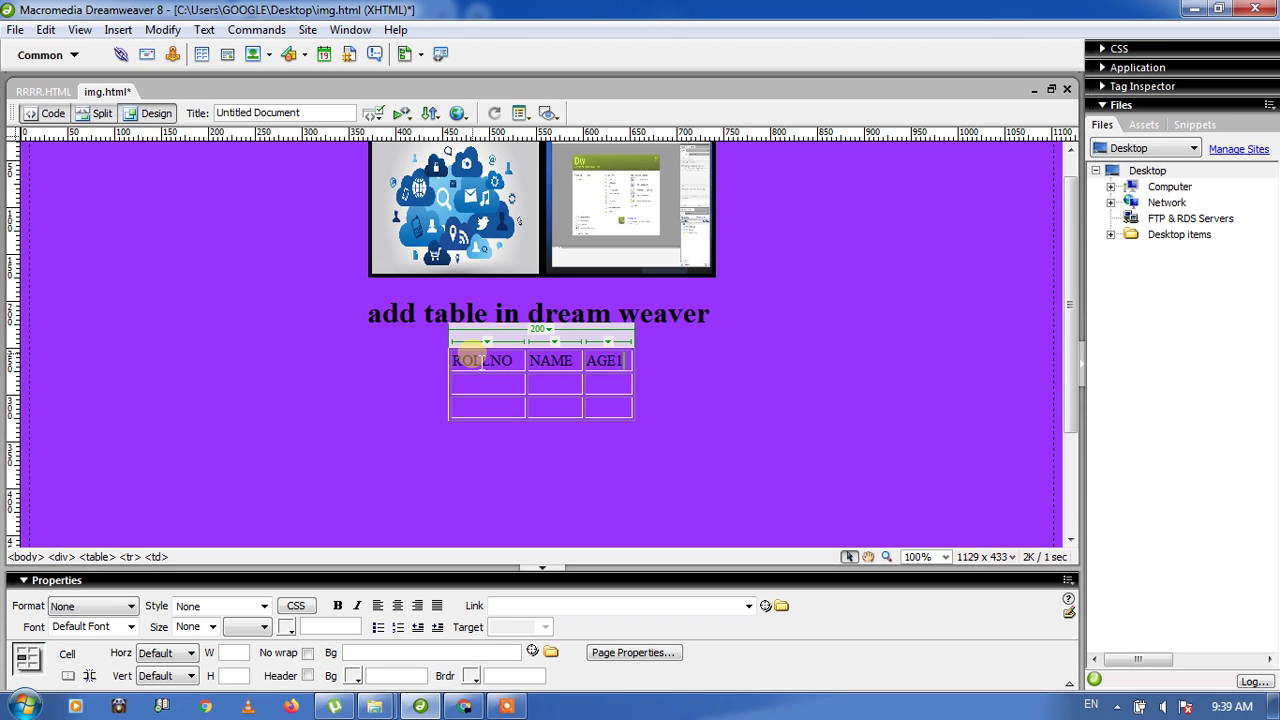
# Step: Fill the table's second row with roll number 1, the person's name and age 11
pyautogui.click(472, 383)
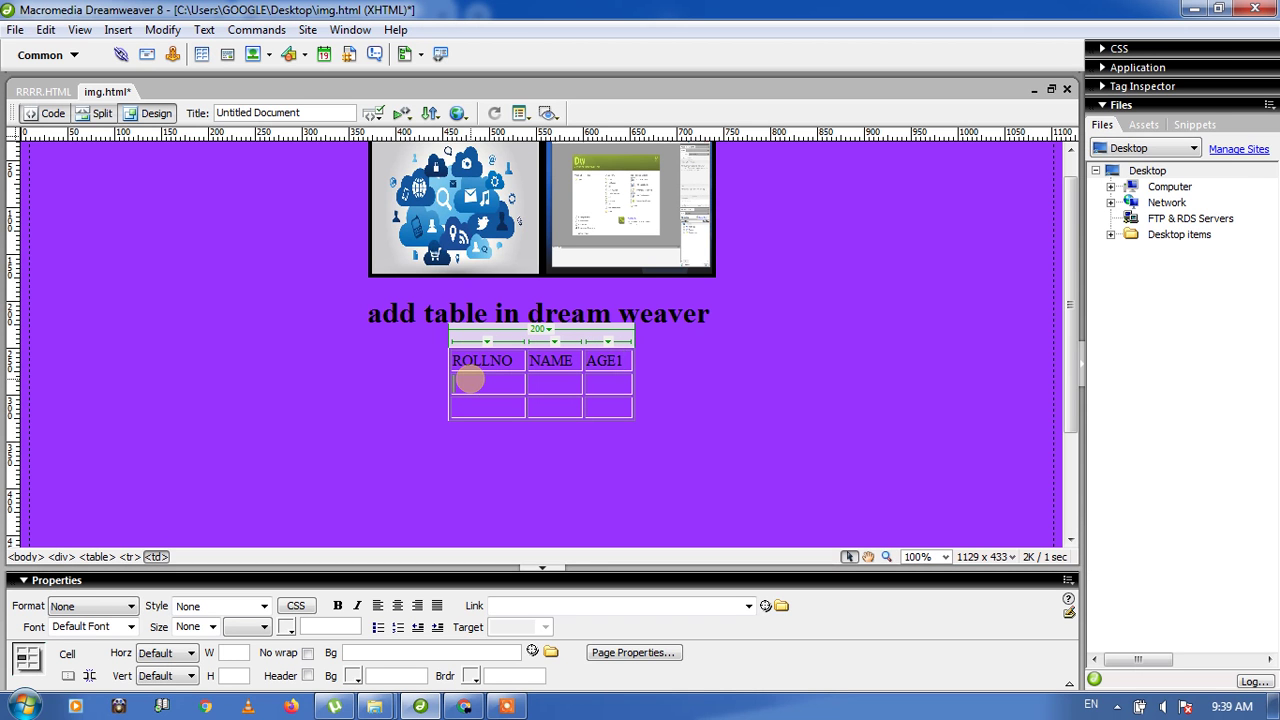
pyautogui.write('1')
pyautogui.write('RA')
pyautogui.write('JU')
pyautogui.press('Tab')
pyautogui.write('11')
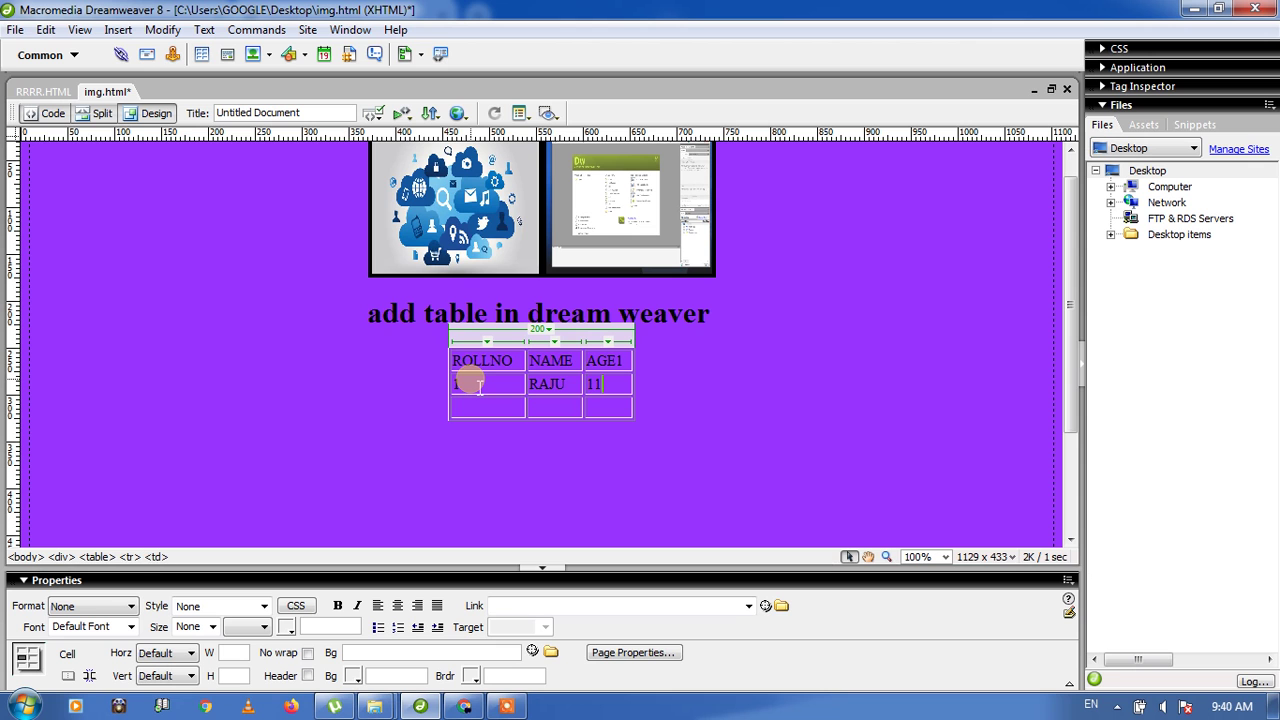
# Step: Fill the table's third row with roll number 2, the second person's name and age 22
pyautogui.press('Tab')
pyautogui.write('2')
pyautogui.press('Tab')
pyautogui.write('RAJA')
pyautogui.press('Tab')
pyautogui.write('22')
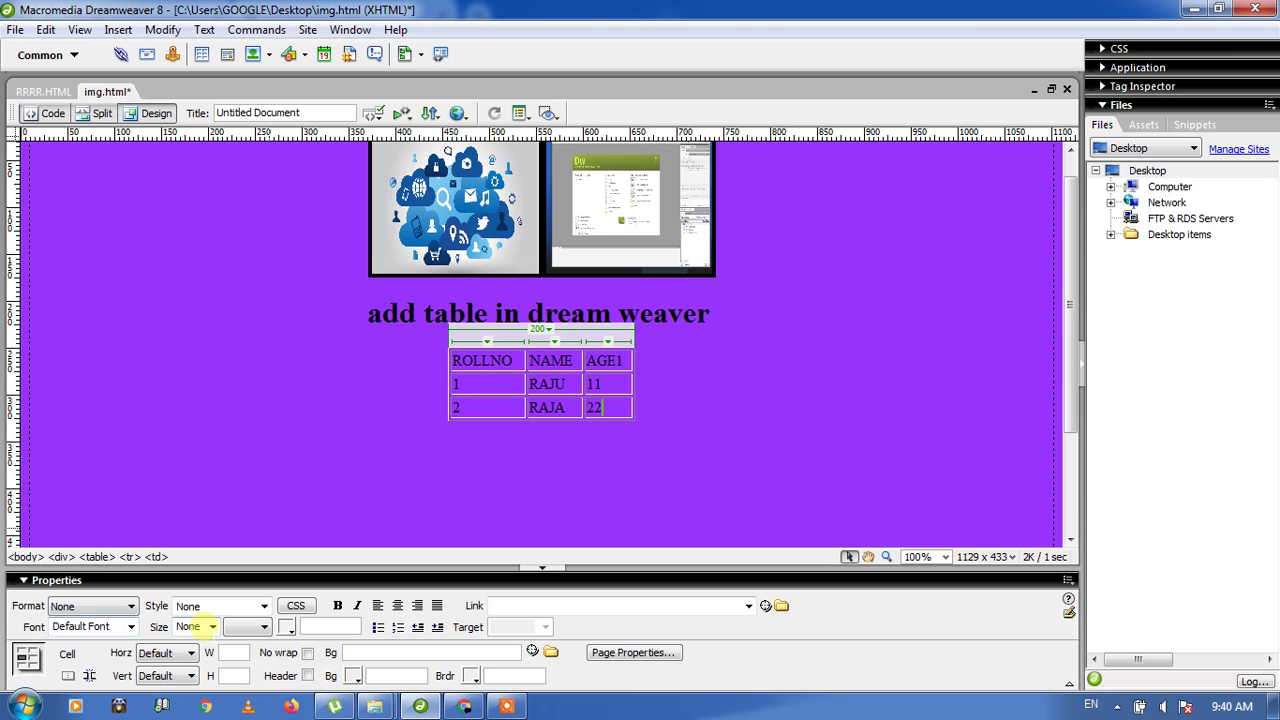
# Step: Widen the table to about 326 pixels and the NAME column to about 121 pixels
pyautogui.click(480, 348)
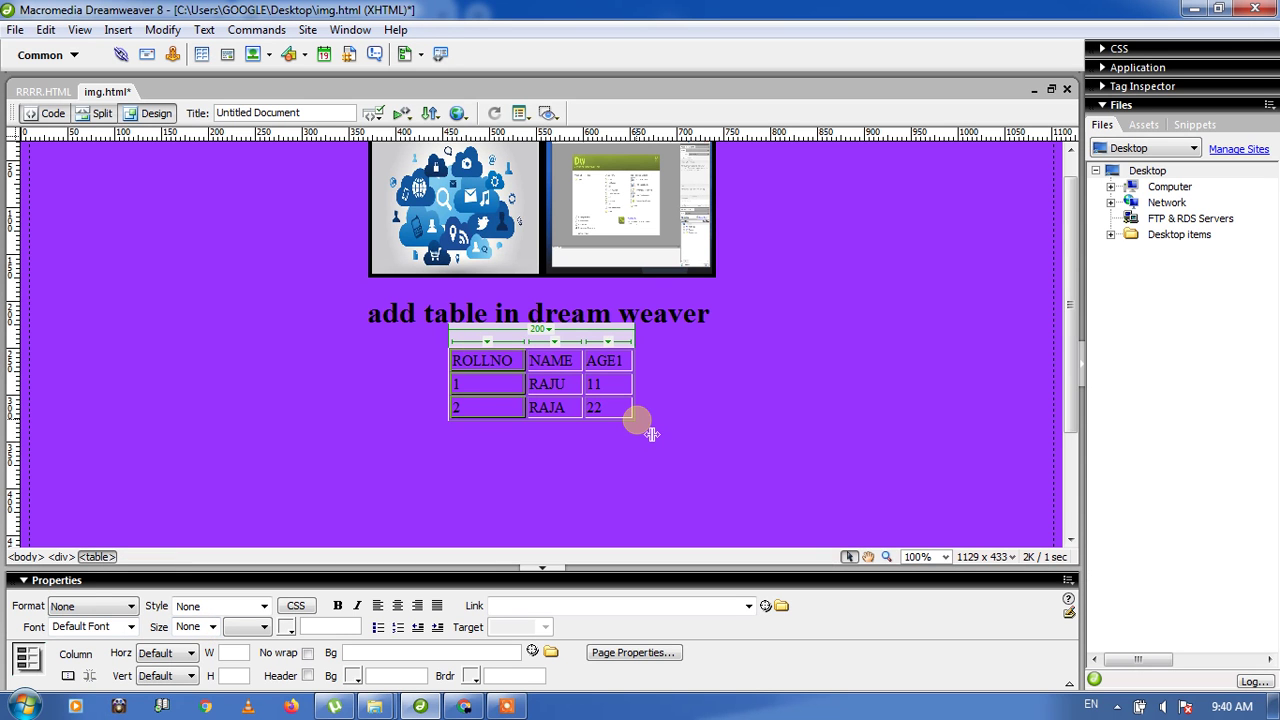
pyautogui.moveTo(648, 431); pyautogui.dragTo(759, 420)
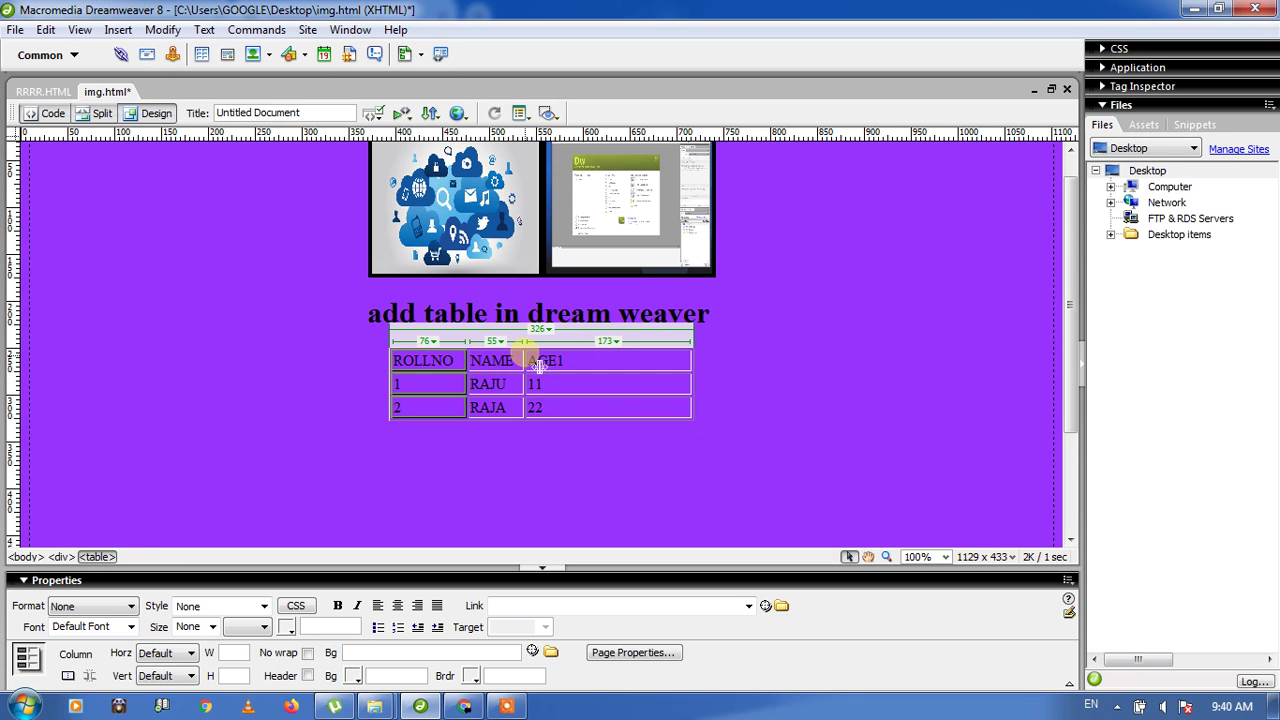
pyautogui.moveTo(539, 367); pyautogui.dragTo(598, 368)
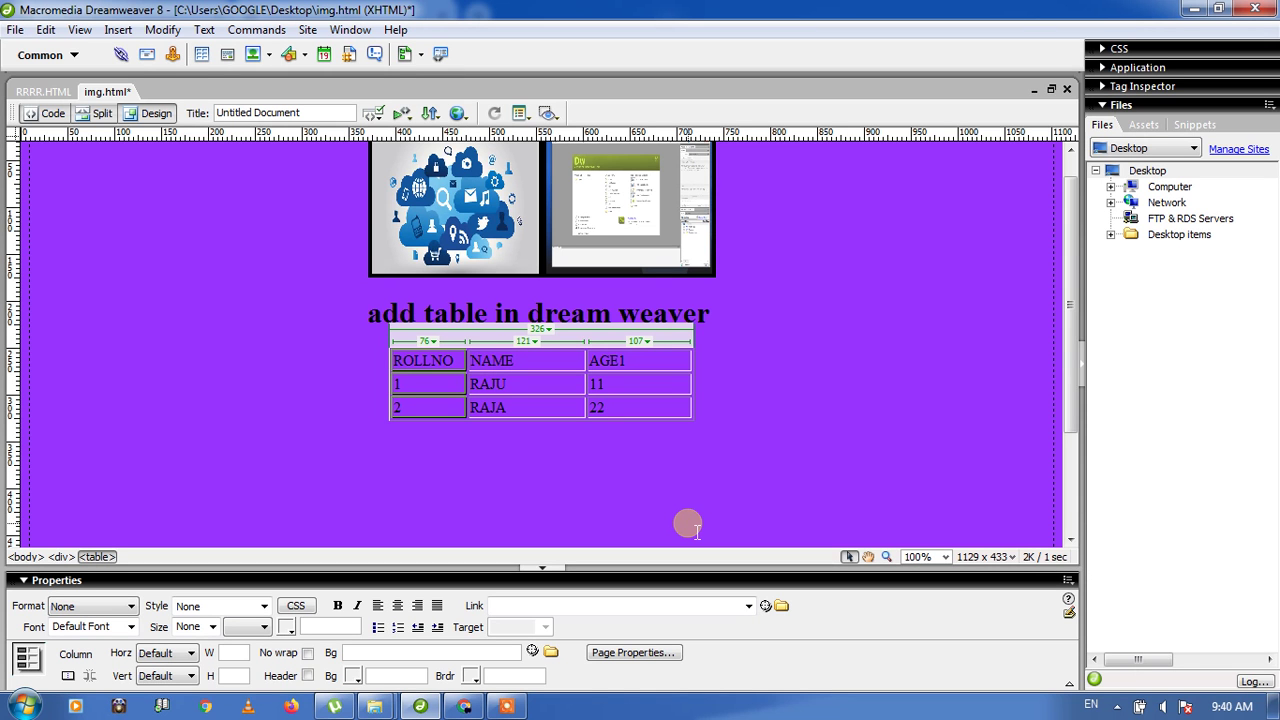
# Step: Set the ROLLNO column's background color to green #00FF00
pyautogui.click(229, 652)
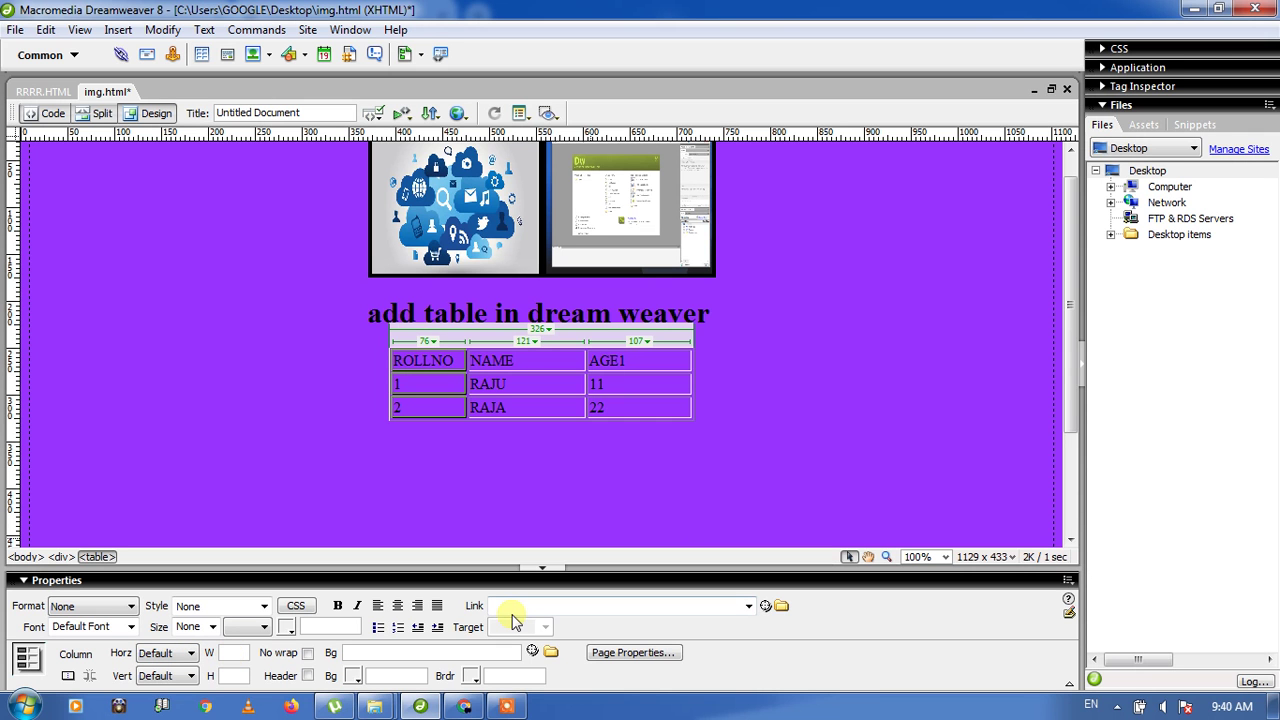
pyautogui.click(357, 677)
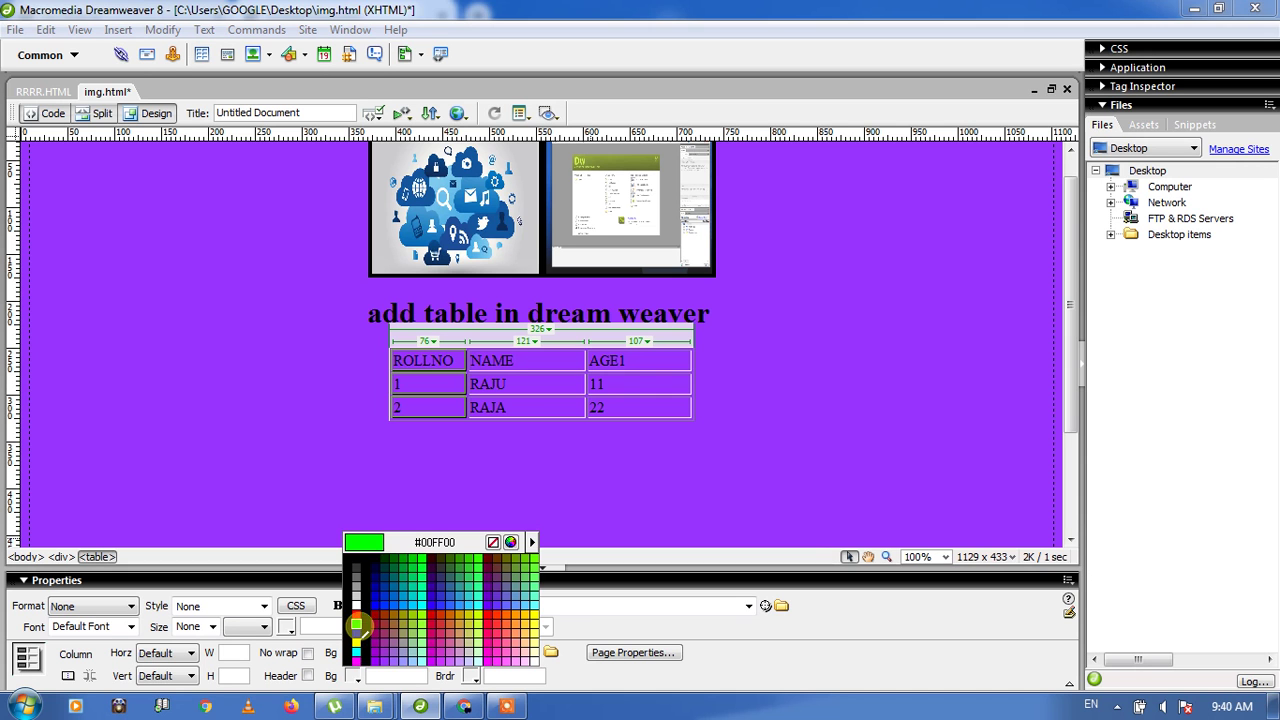
pyautogui.click(357, 626)
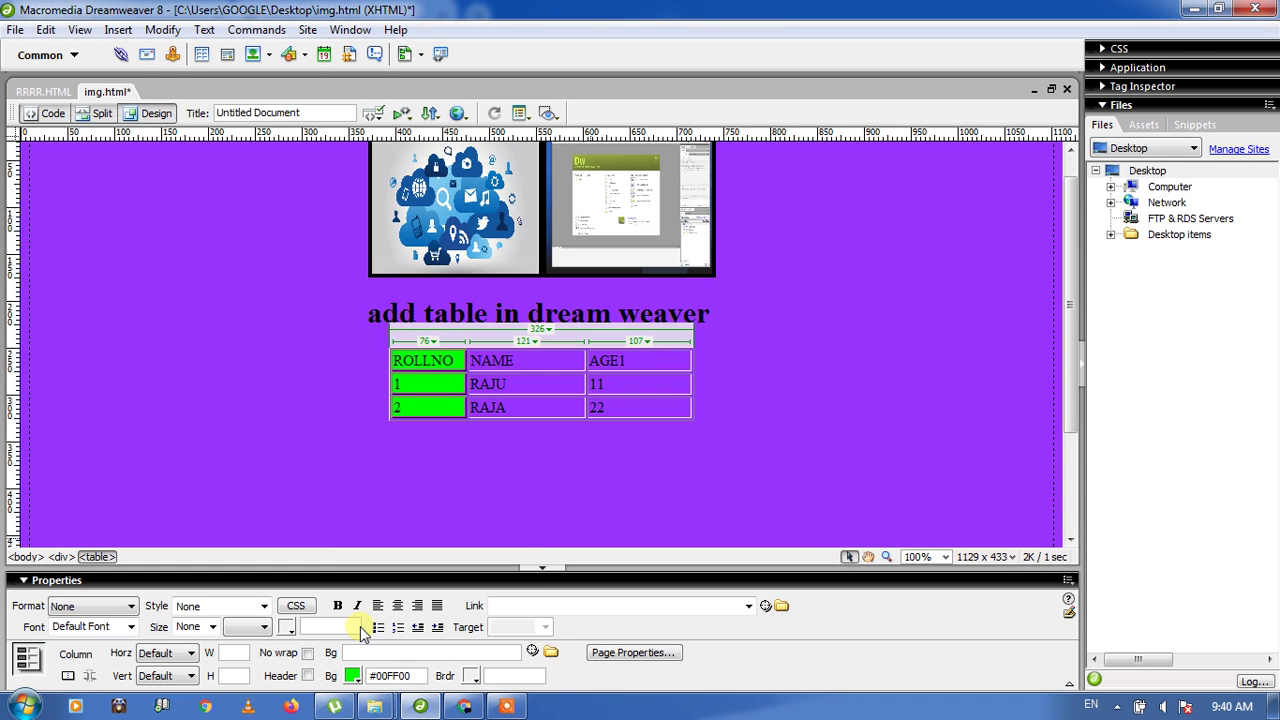
# Step: Set the background color of all cells in the NAME column to light green #99FF33
pyautogui.click(568, 419)
pyautogui.click(519, 366)
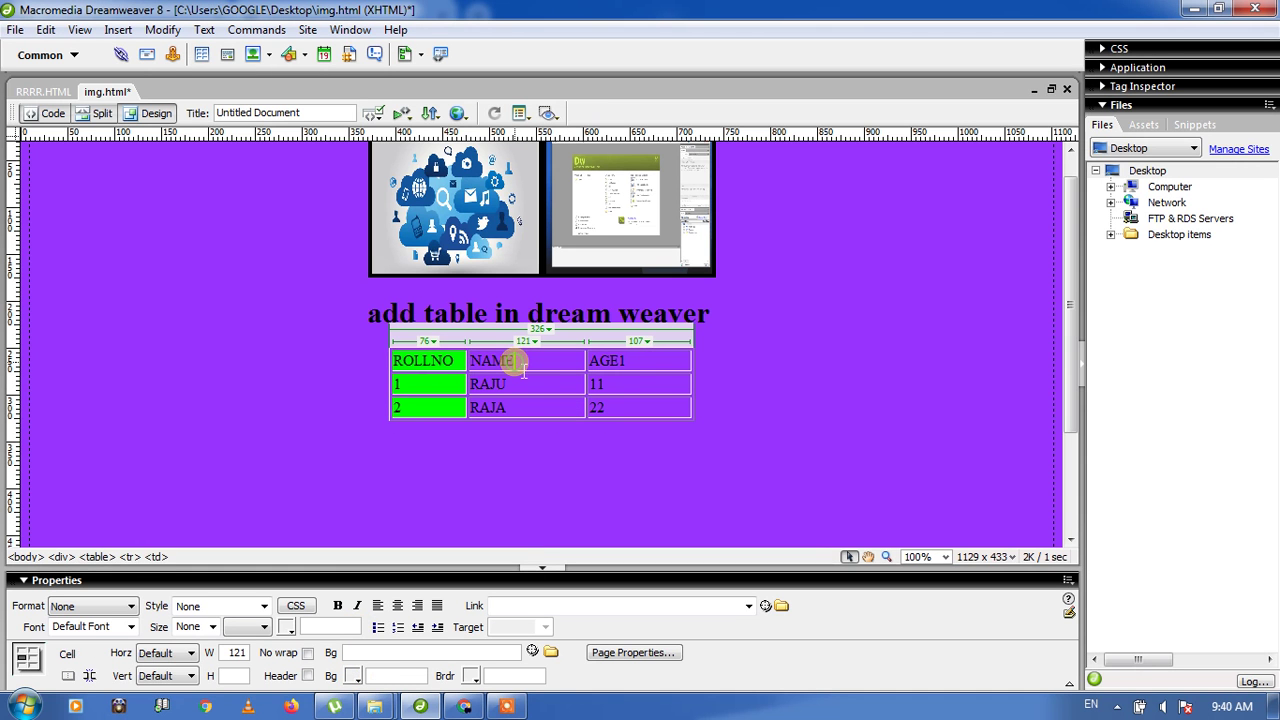
pyautogui.moveTo(523, 370); pyautogui.dragTo(533, 417)
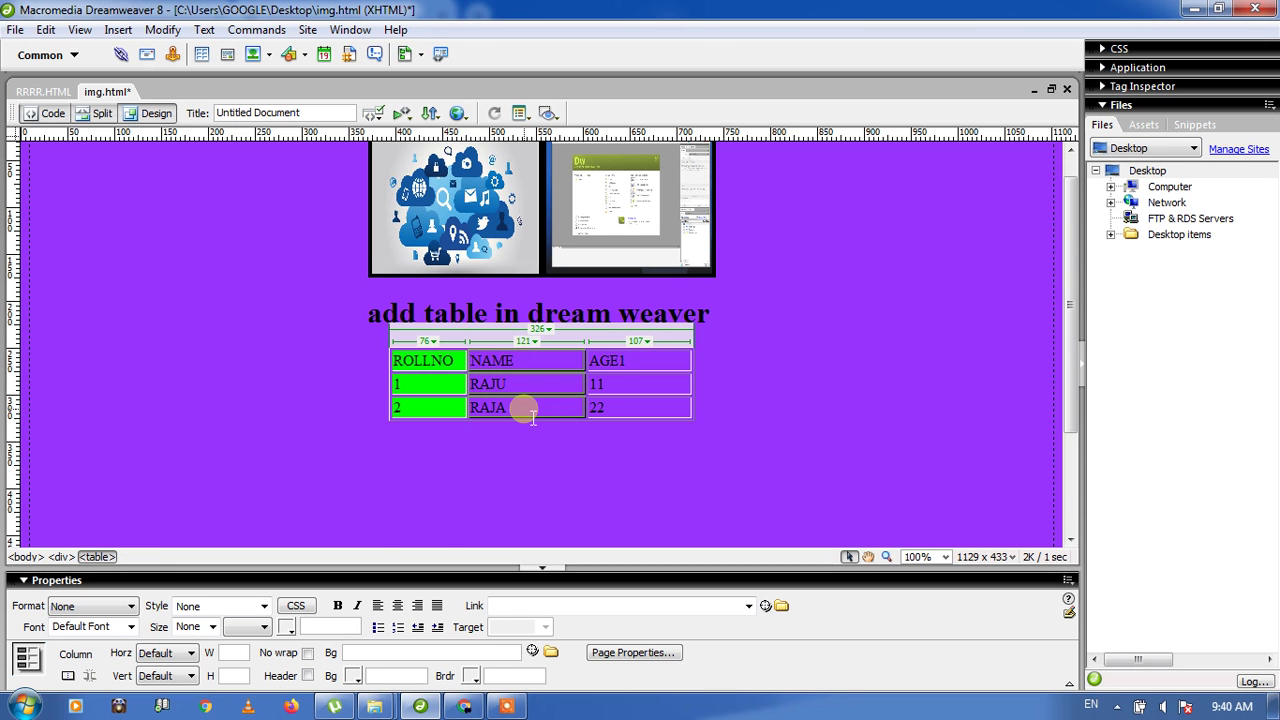
pyautogui.click(357, 678)
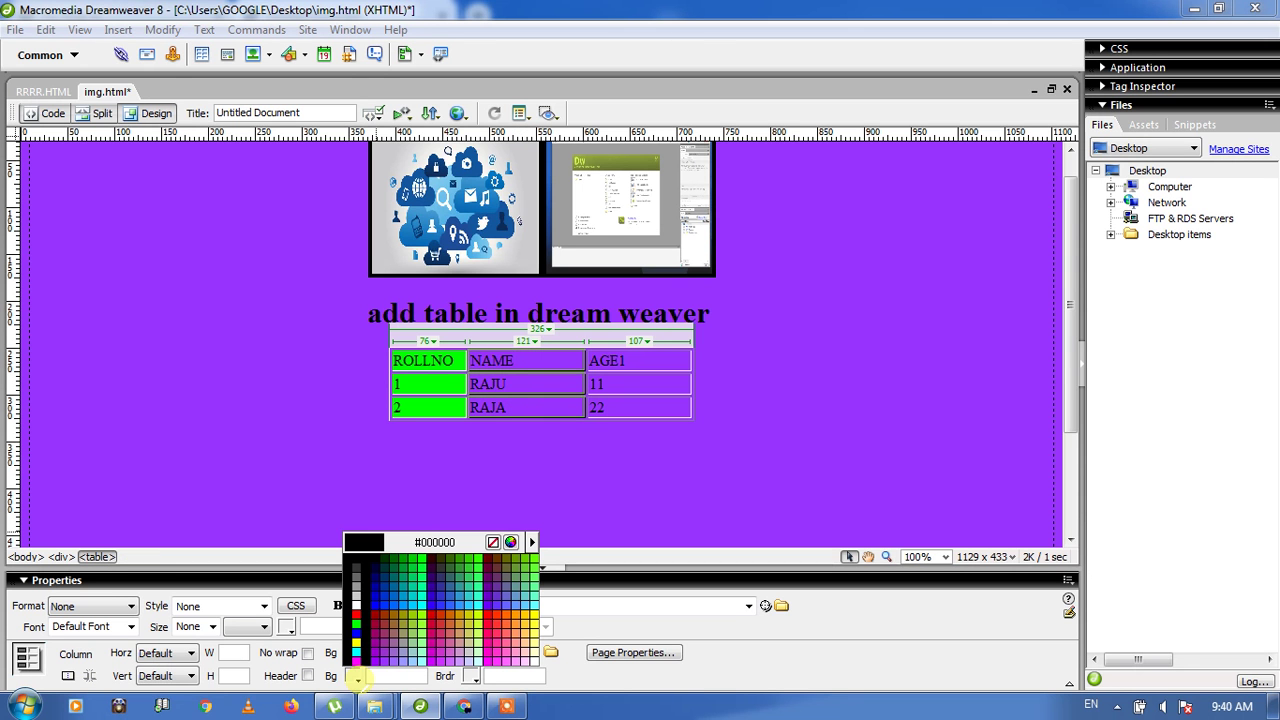
pyautogui.click(425, 628)
# Step: Give the AGE1 column a light blue #33CCFF background and a red #FF0000 border color
pyautogui.click(663, 331)
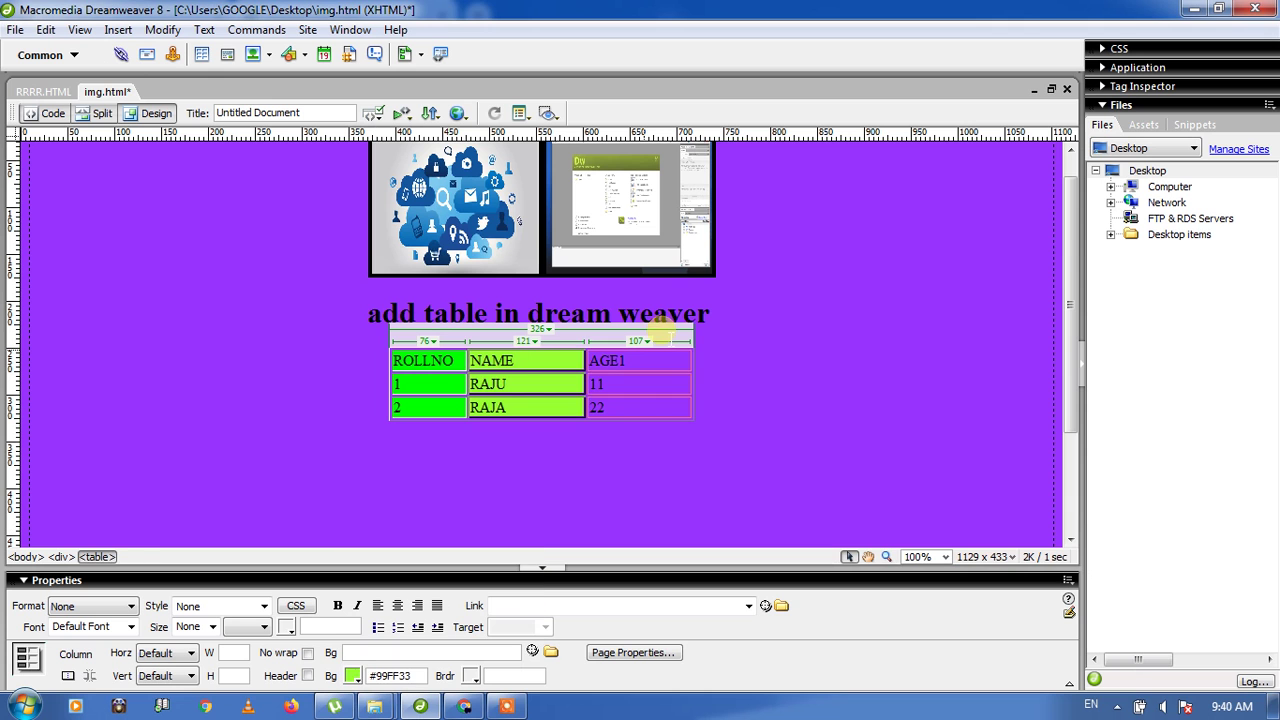
pyautogui.click(640, 365)
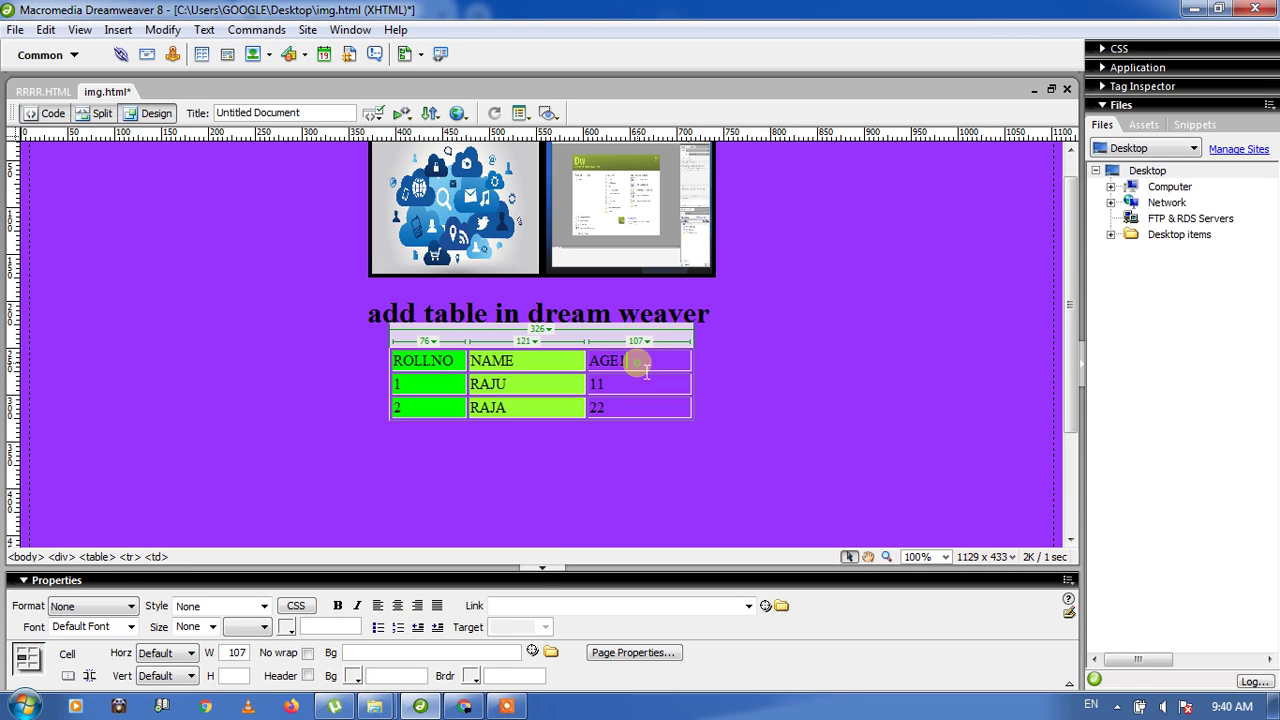
pyautogui.moveTo(646, 371); pyautogui.dragTo(651, 411)
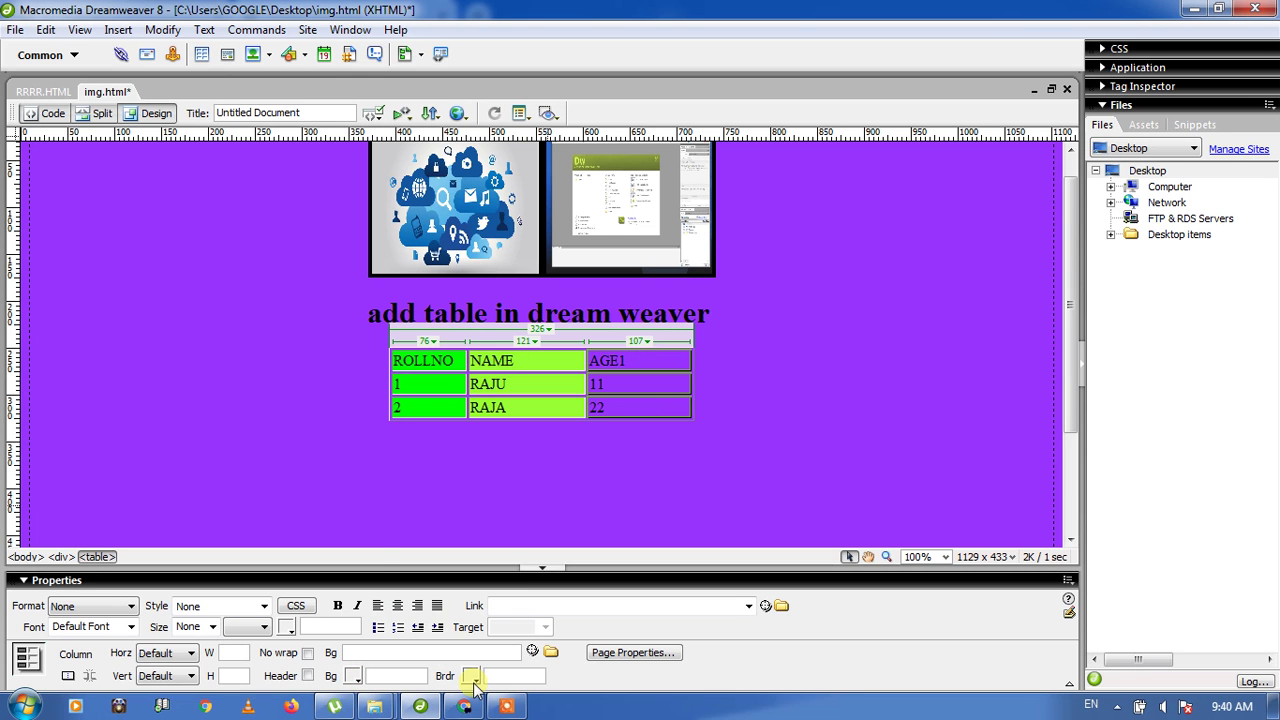
pyautogui.click(362, 678)
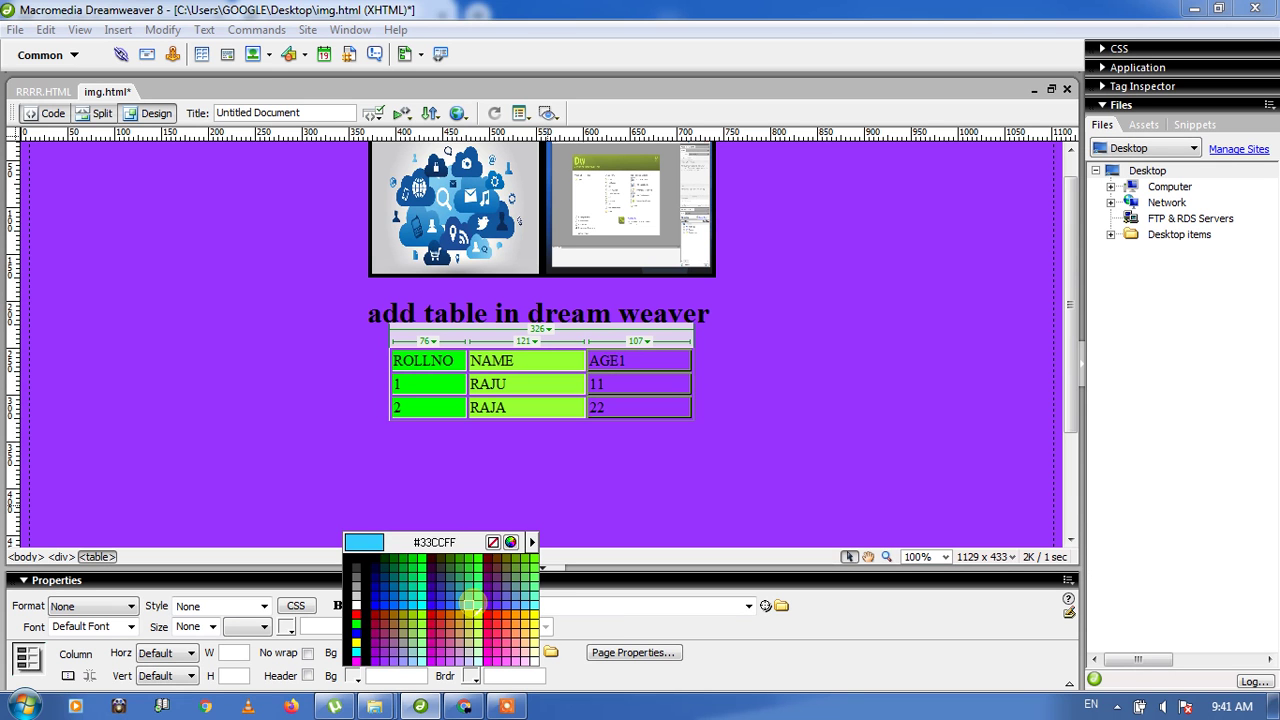
pyautogui.click(469, 603)
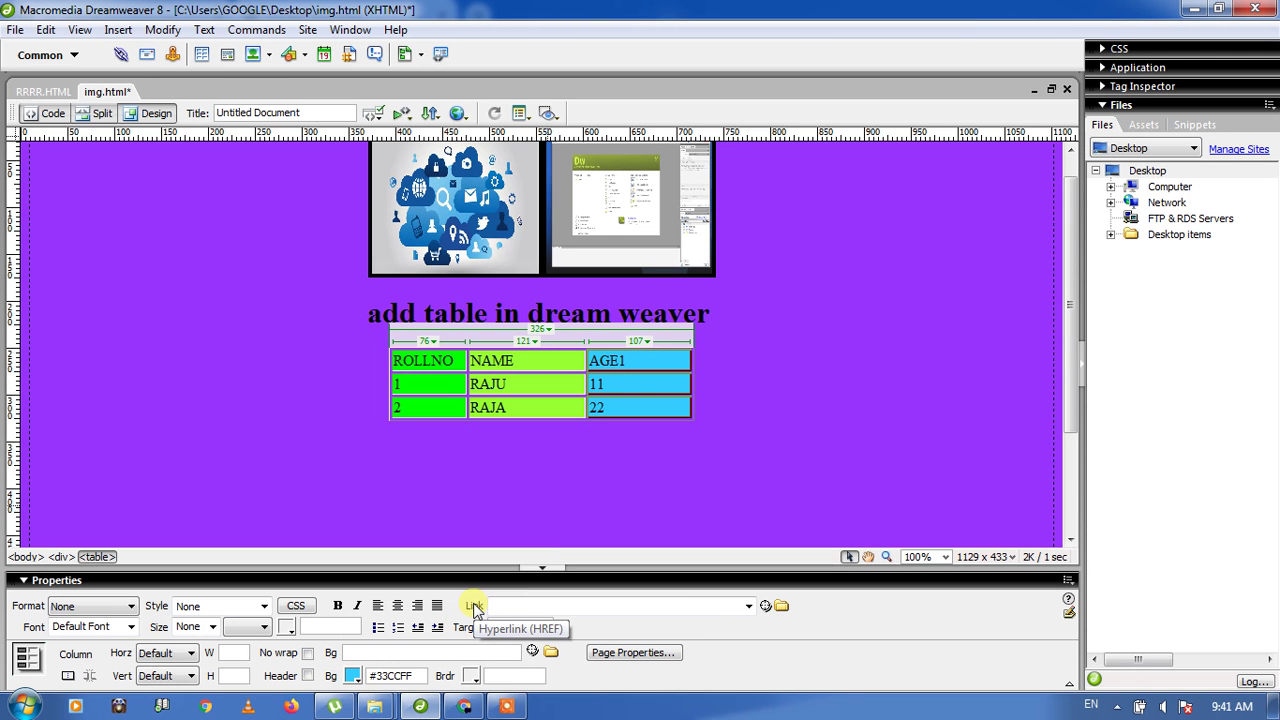
pyautogui.click(474, 676)
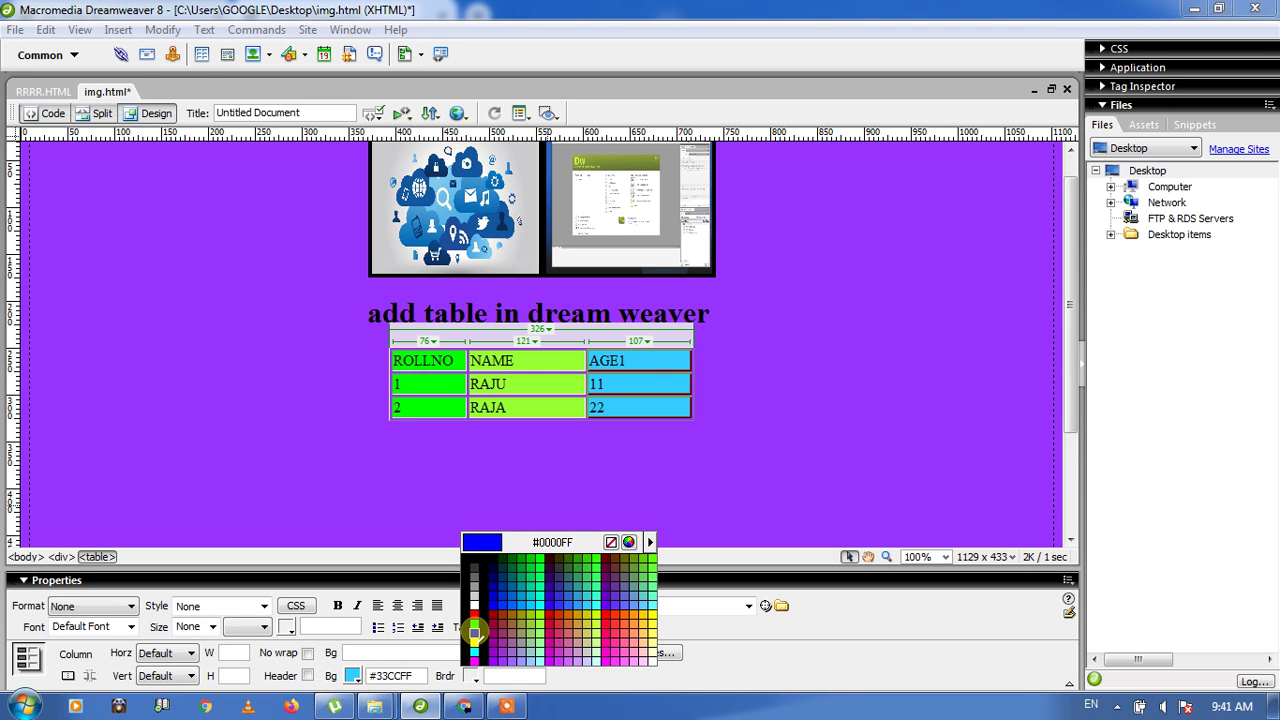
pyautogui.click(474, 614)
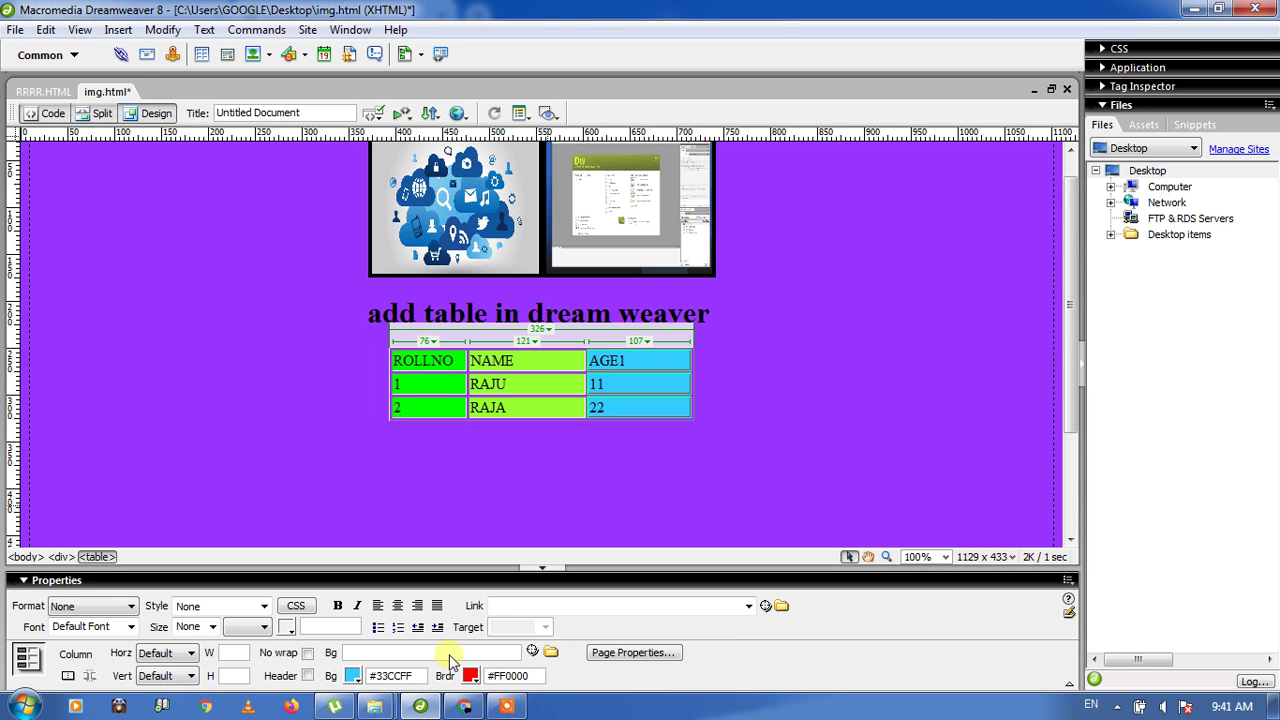
# Step: Center the text in all cells of the AGE1 and NAME columns
pyautogui.click(379, 608)
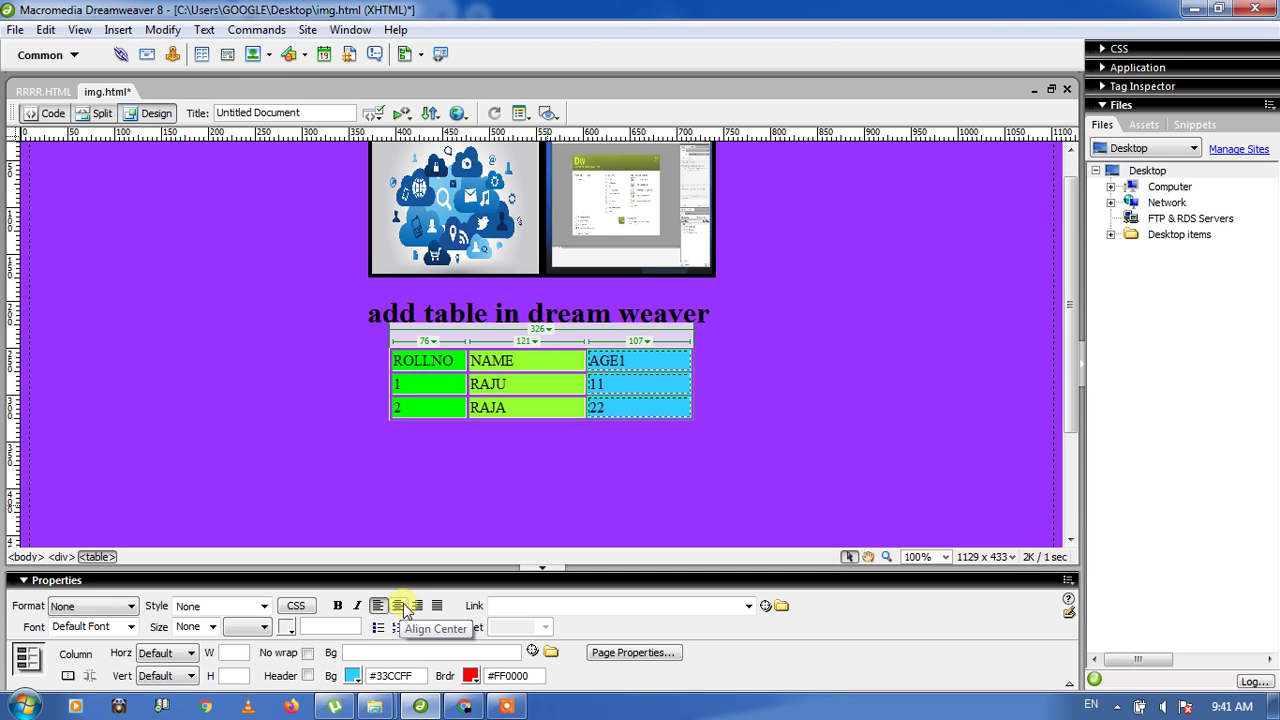
pyautogui.click(399, 607)
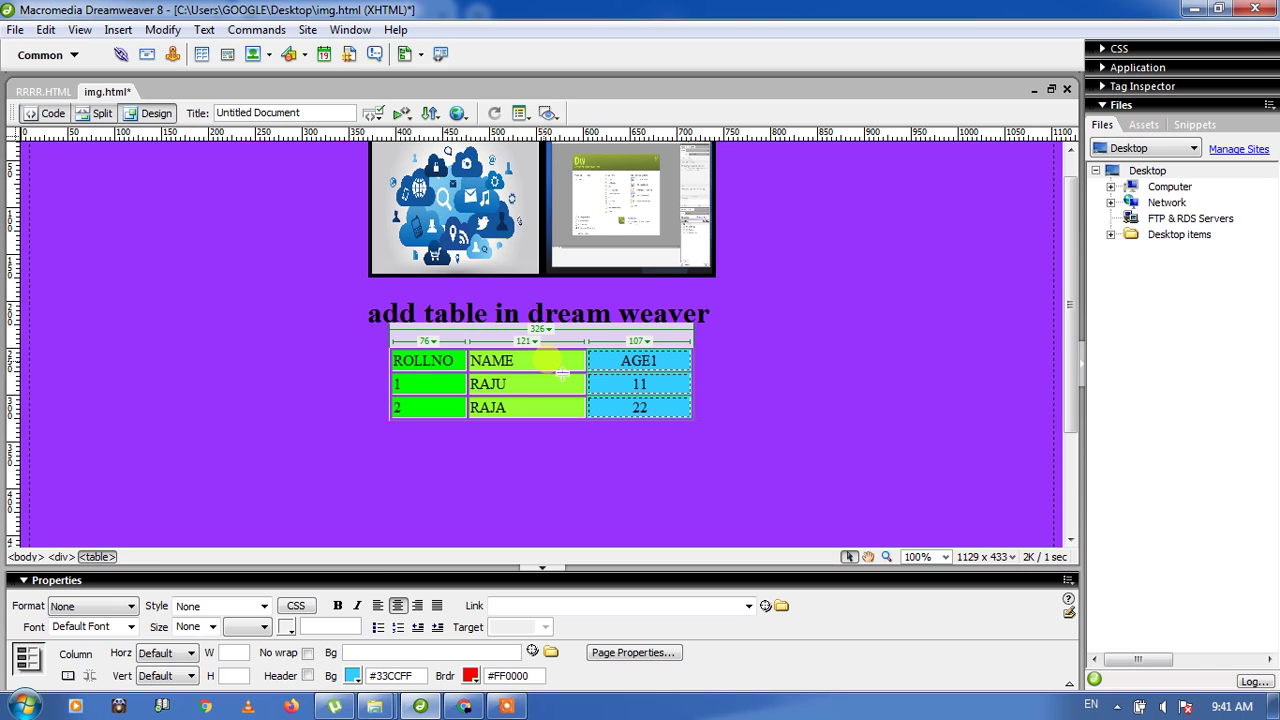
pyautogui.click(521, 405)
pyautogui.moveTo(521, 405); pyautogui.dragTo(505, 370)
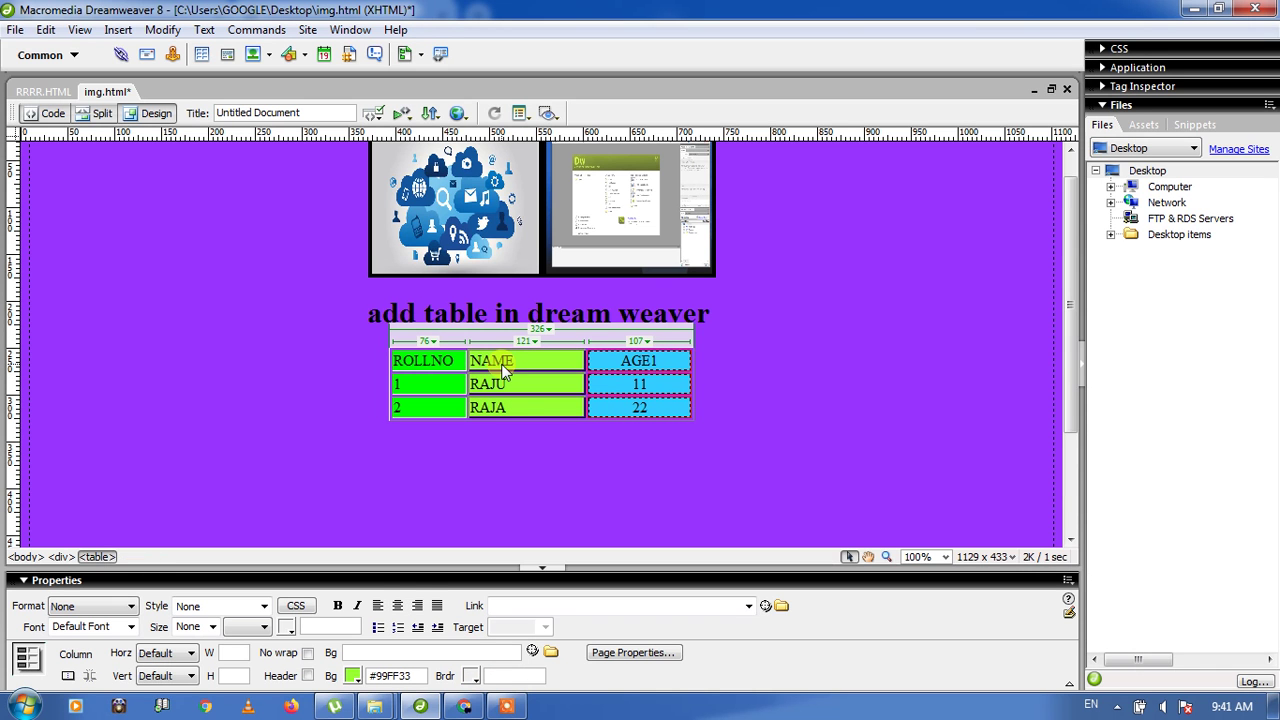
pyautogui.click(396, 606)
# Step: Center the text in all cells of the ROLLNO column
pyautogui.click(440, 406)
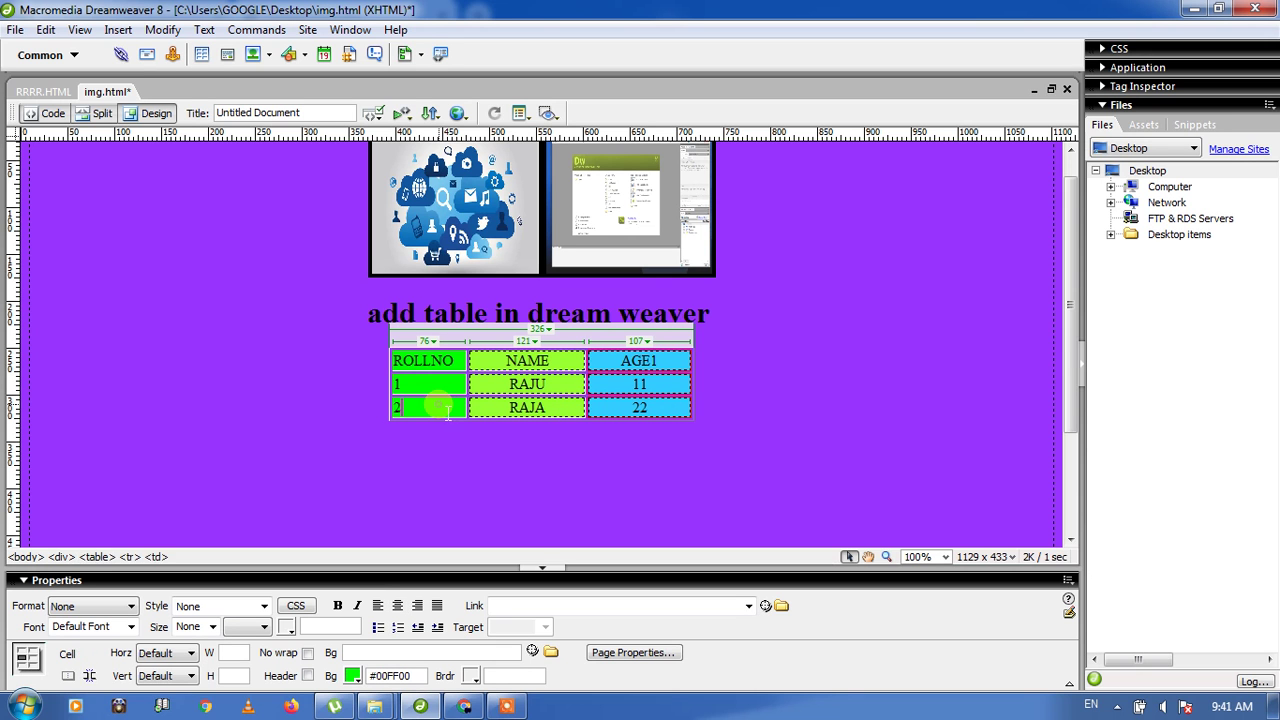
pyautogui.moveTo(447, 412); pyautogui.dragTo(408, 366)
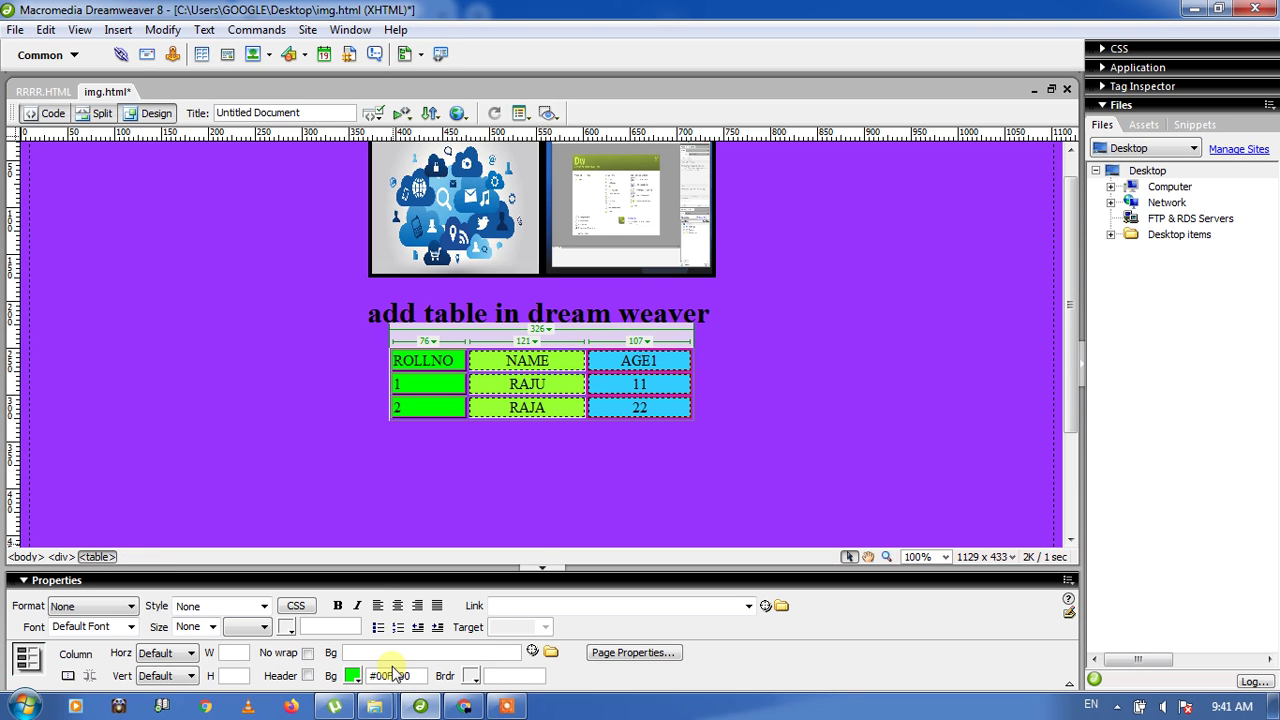
pyautogui.click(398, 606)
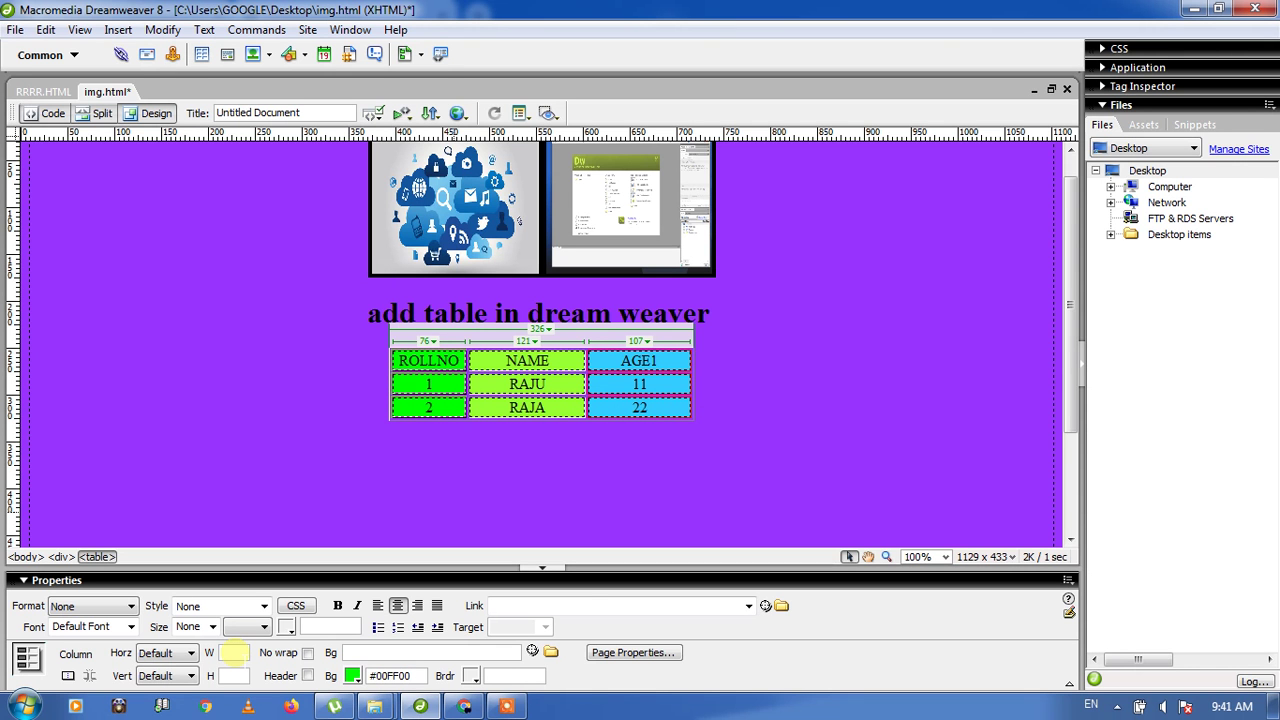
# Step: Try a width of 600 for the ROLLNO column and clear the width value again
pyautogui.write('600')
pyautogui.click(230, 675)
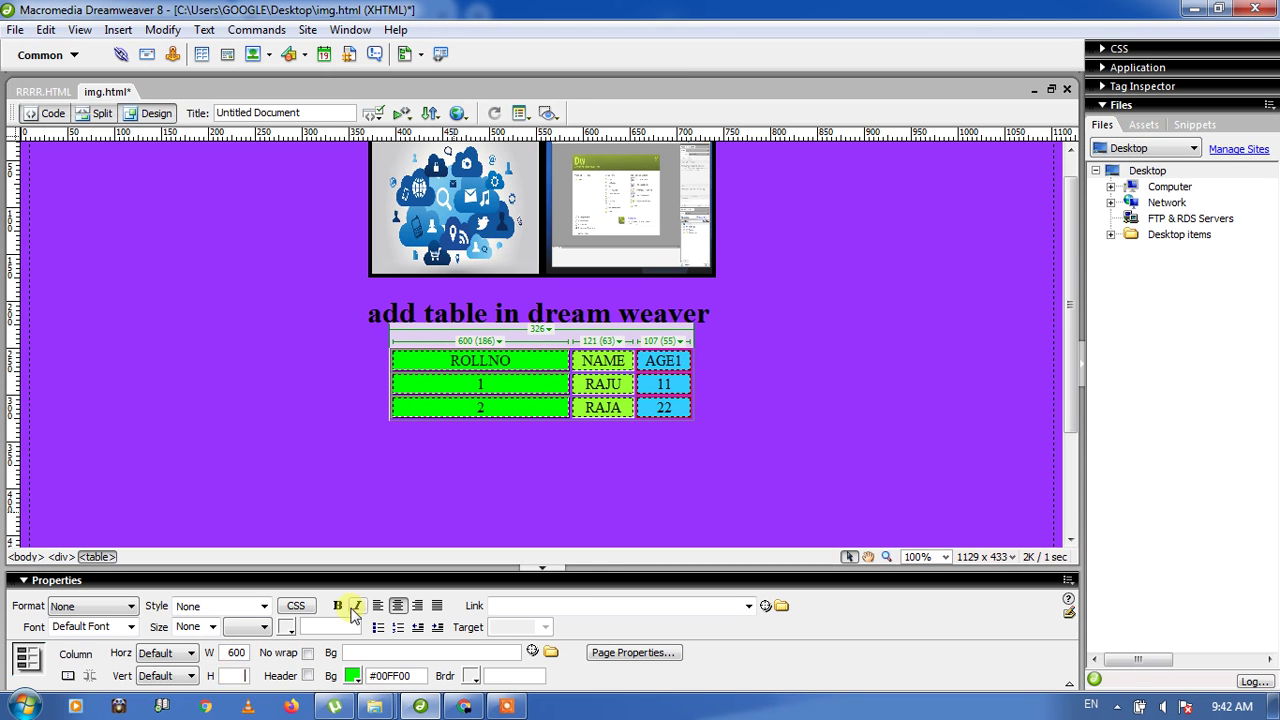
pyautogui.click(236, 652)
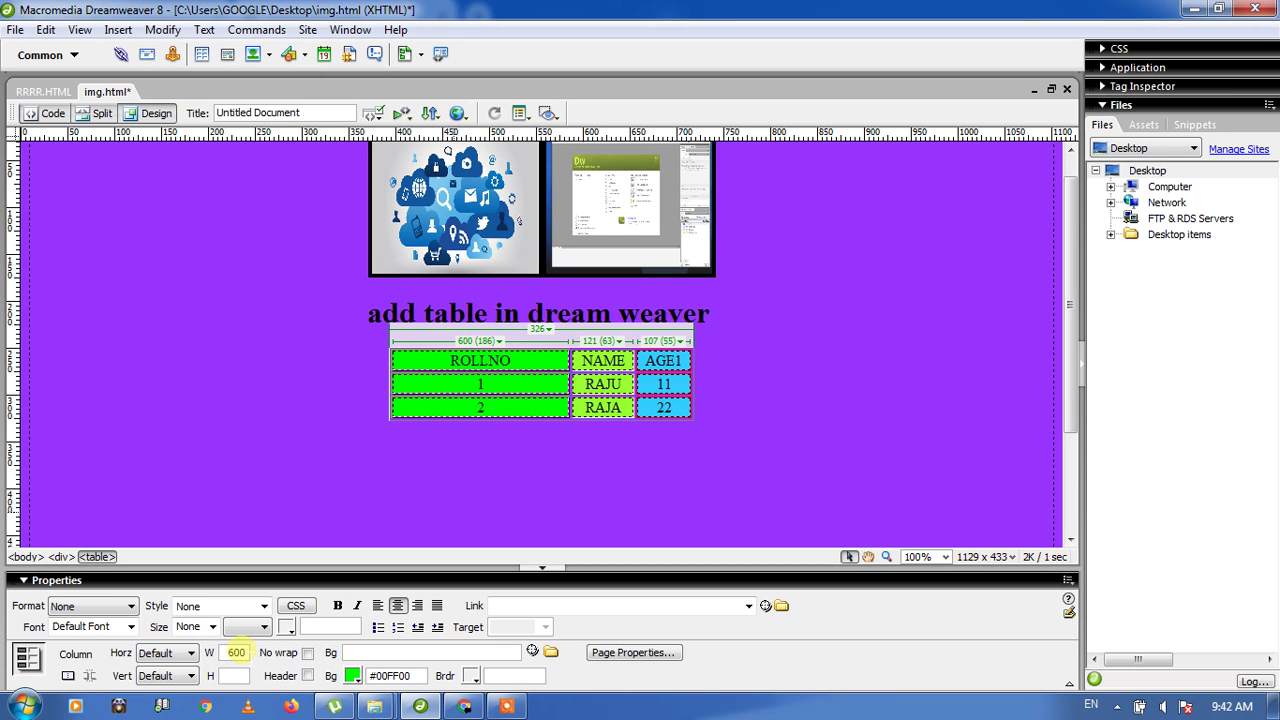
pyautogui.doubleClick(236, 652)
pyautogui.write('0')
pyautogui.press('BackSpace')
pyautogui.click(781, 493)
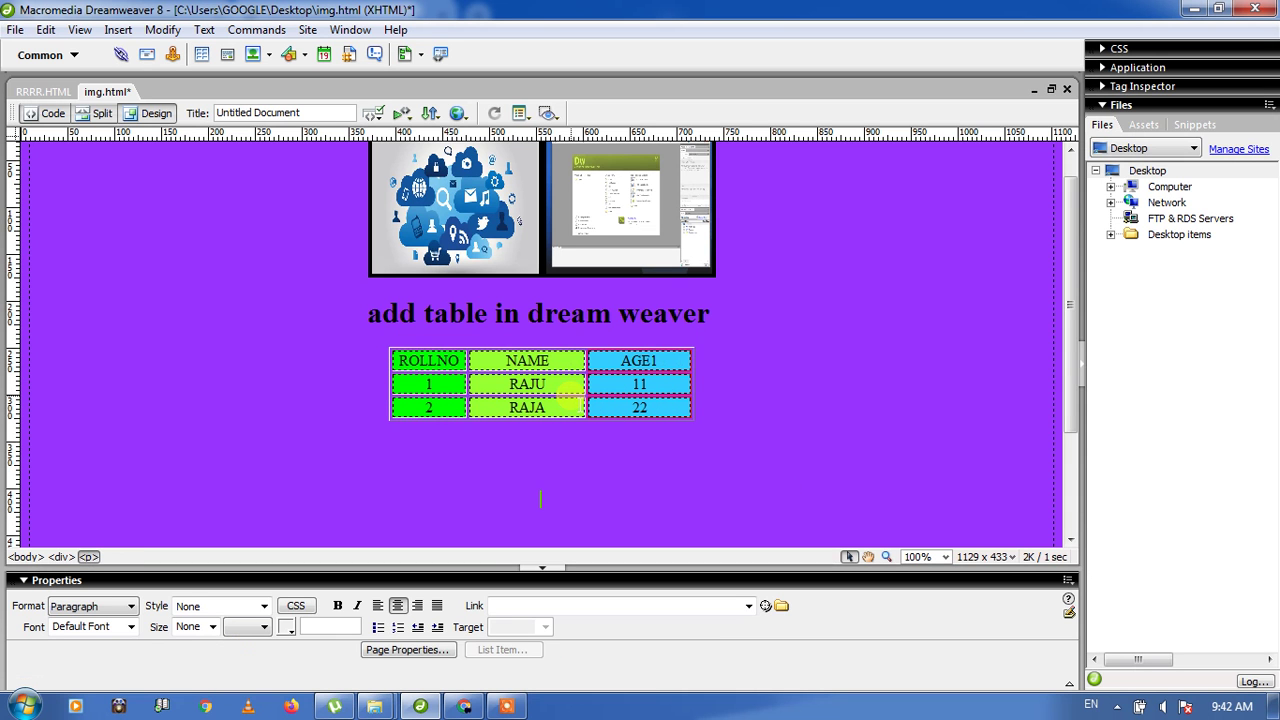
# Step: Enlarge the table to about 682 by 128 pixels, making the ROLLNO column about 262 and the NAME column about 291 pixels wide
pyautogui.click(421, 347)
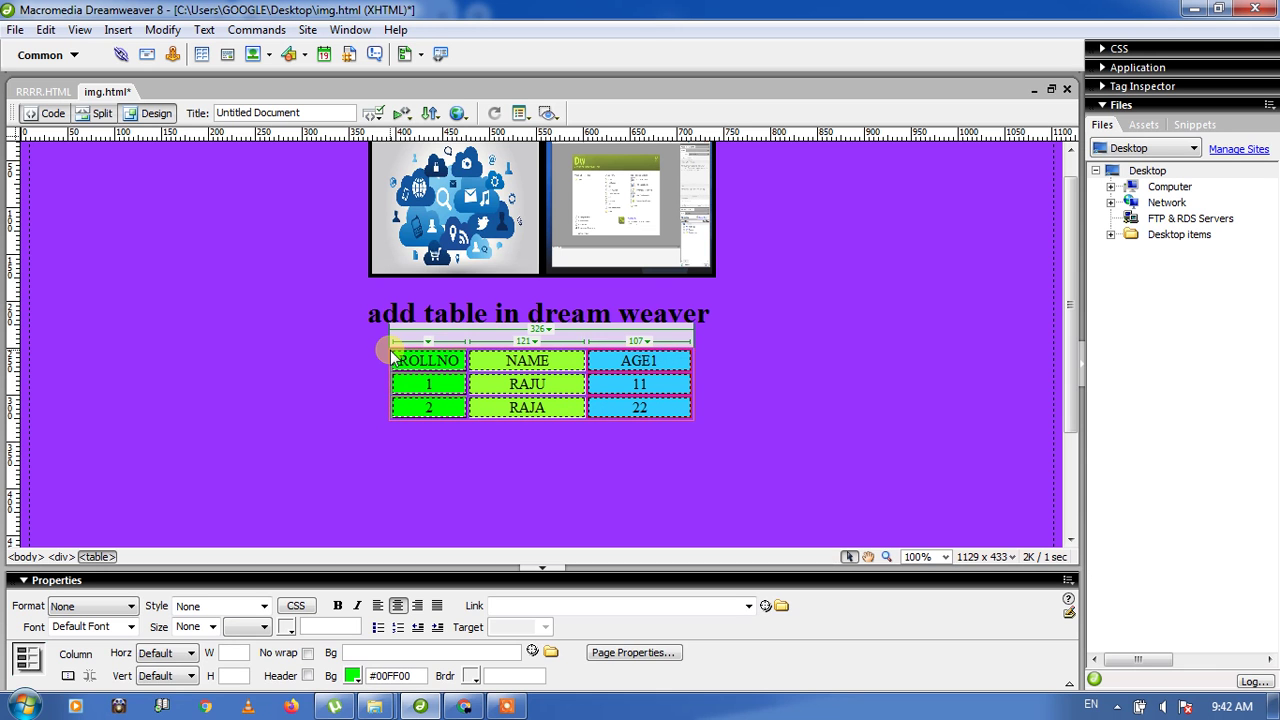
pyautogui.click(389, 350)
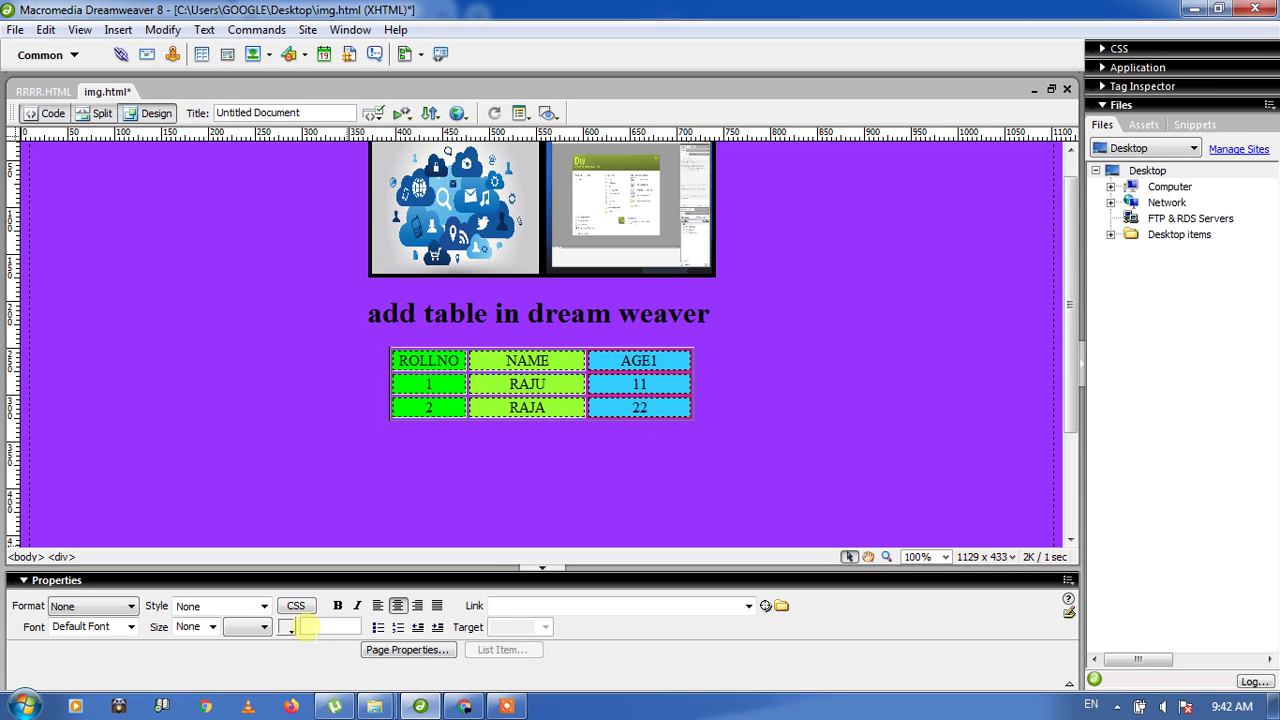
pyautogui.click(718, 440)
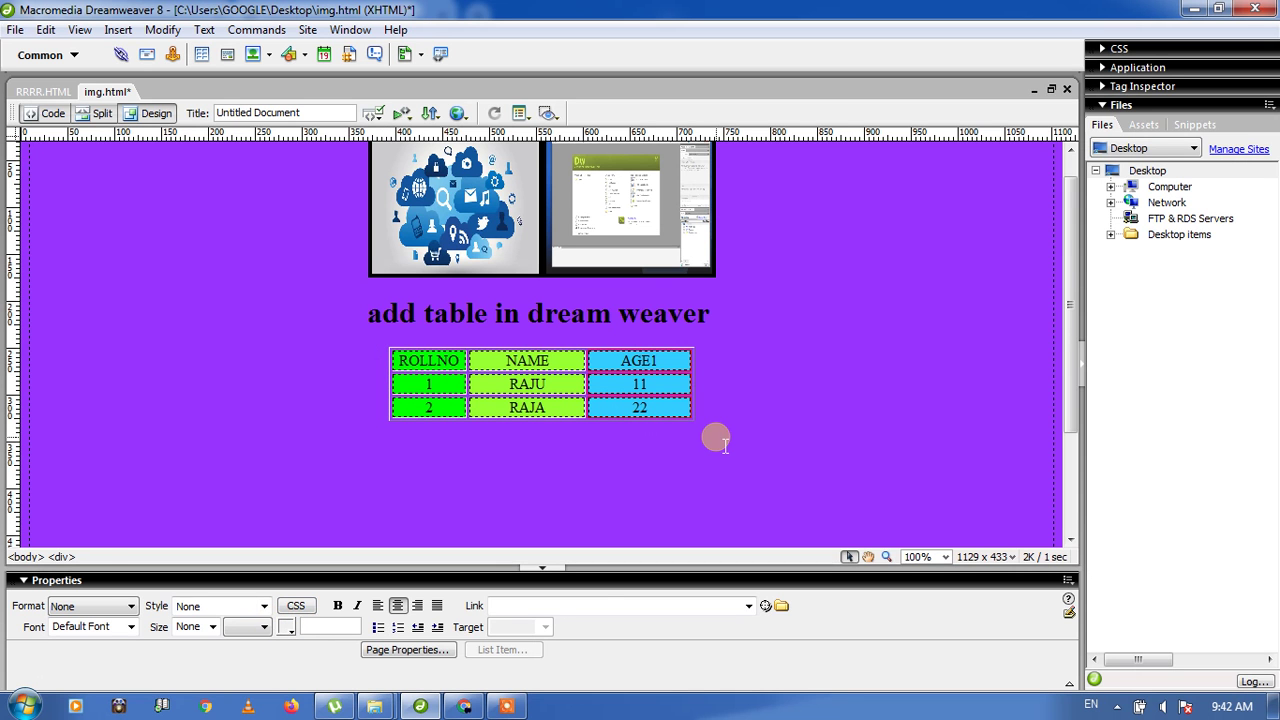
pyautogui.click(692, 419)
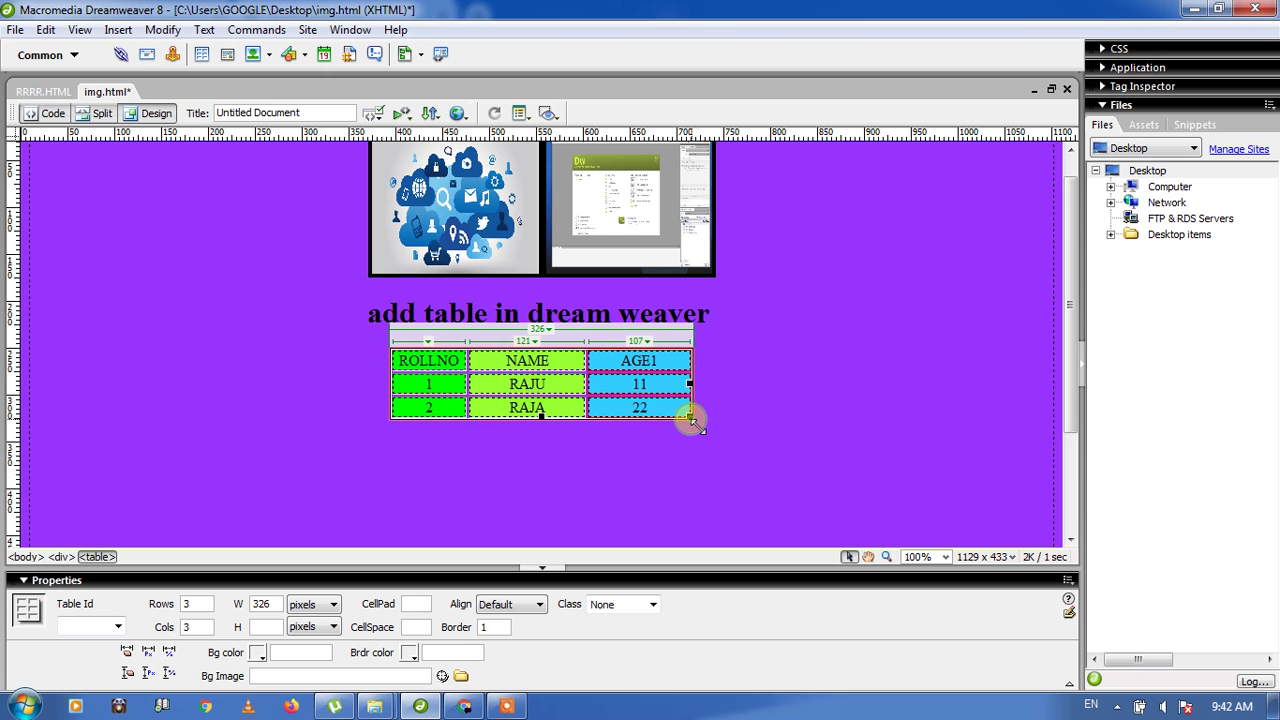
pyautogui.moveTo(692, 420); pyautogui.dragTo(923, 470)
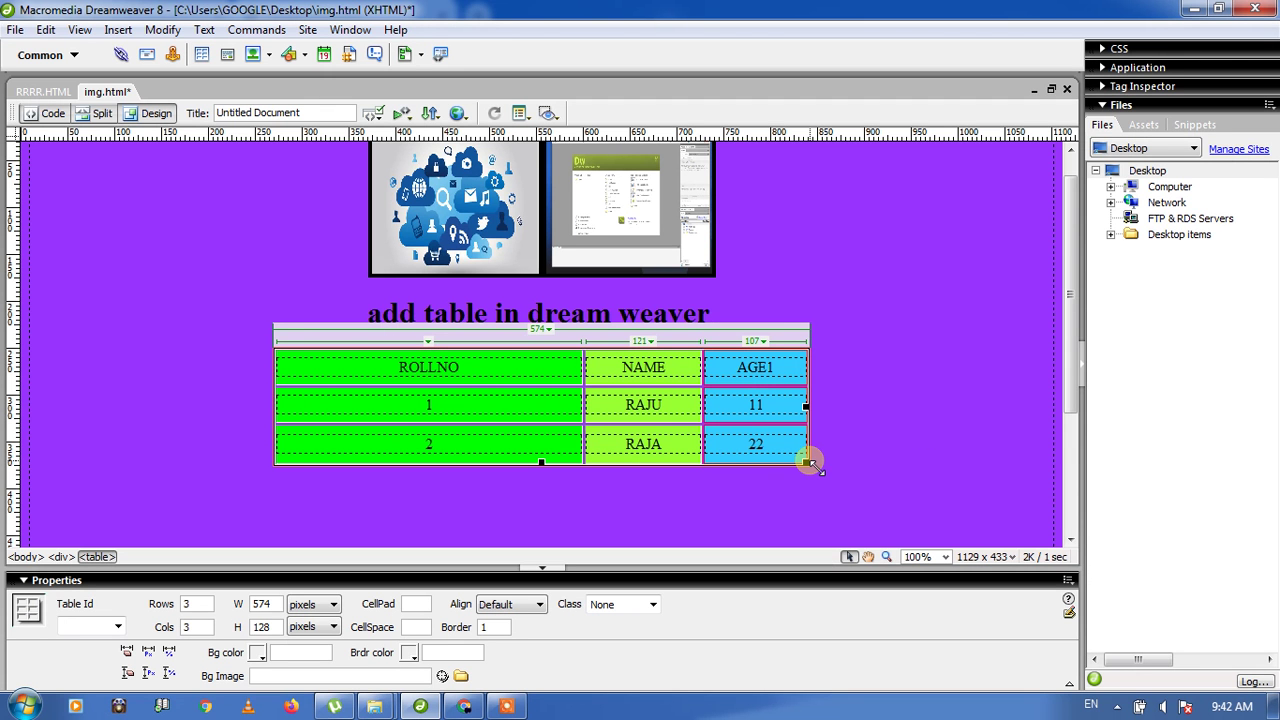
pyautogui.moveTo(810, 462); pyautogui.dragTo(918, 468)
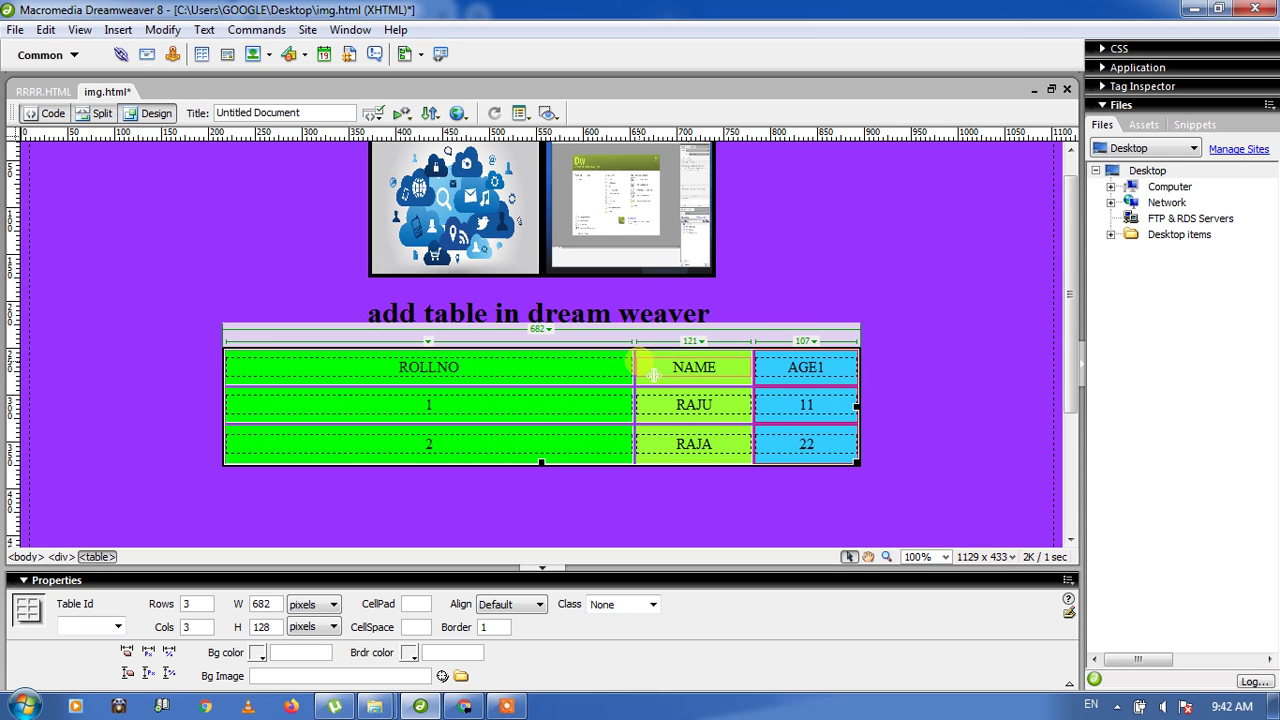
pyautogui.moveTo(654, 375); pyautogui.dragTo(487, 373)
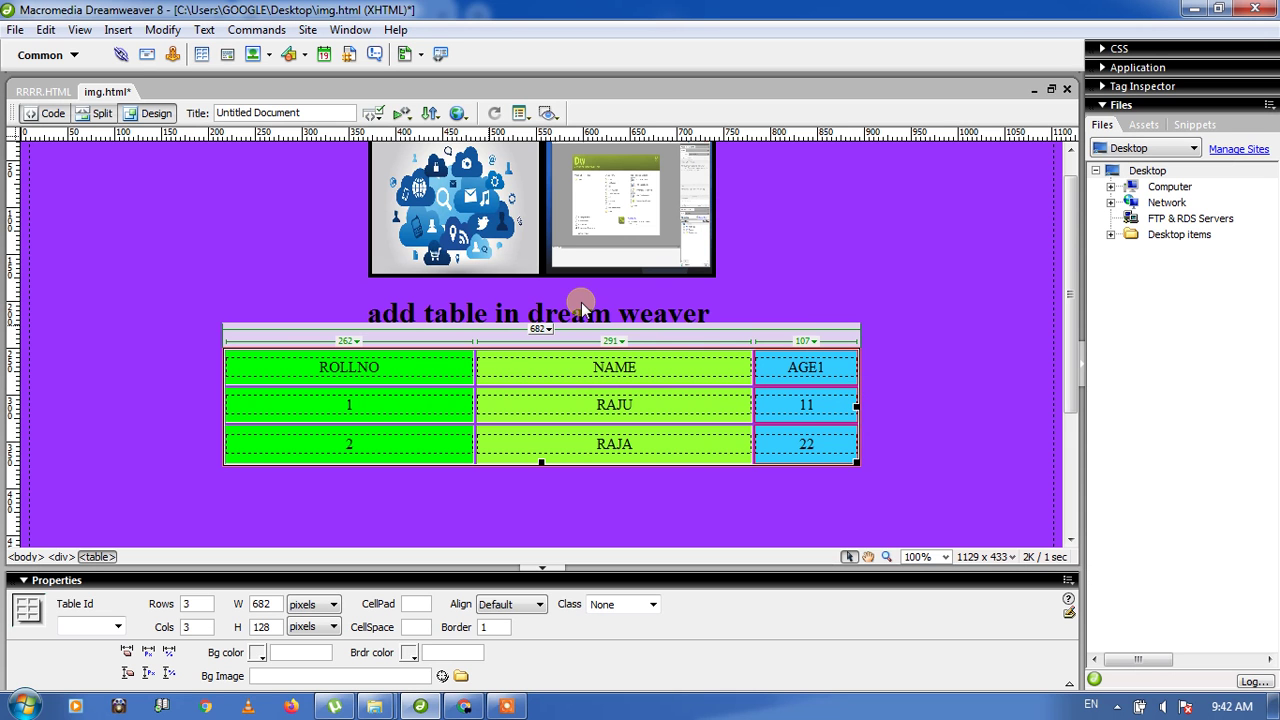
# Step: Save the page and reload img.html in Chrome to check the result, returning to Dreamweaver when done
pyautogui.click(16, 30)
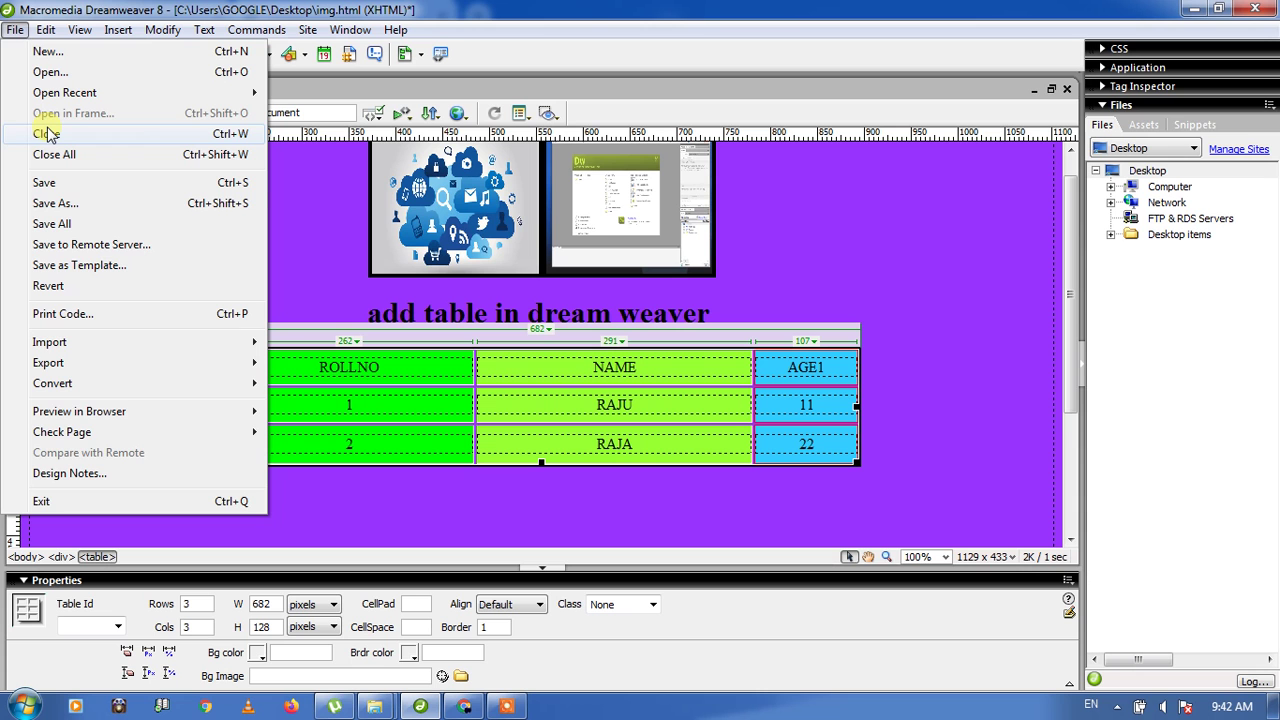
pyautogui.click(46, 182)
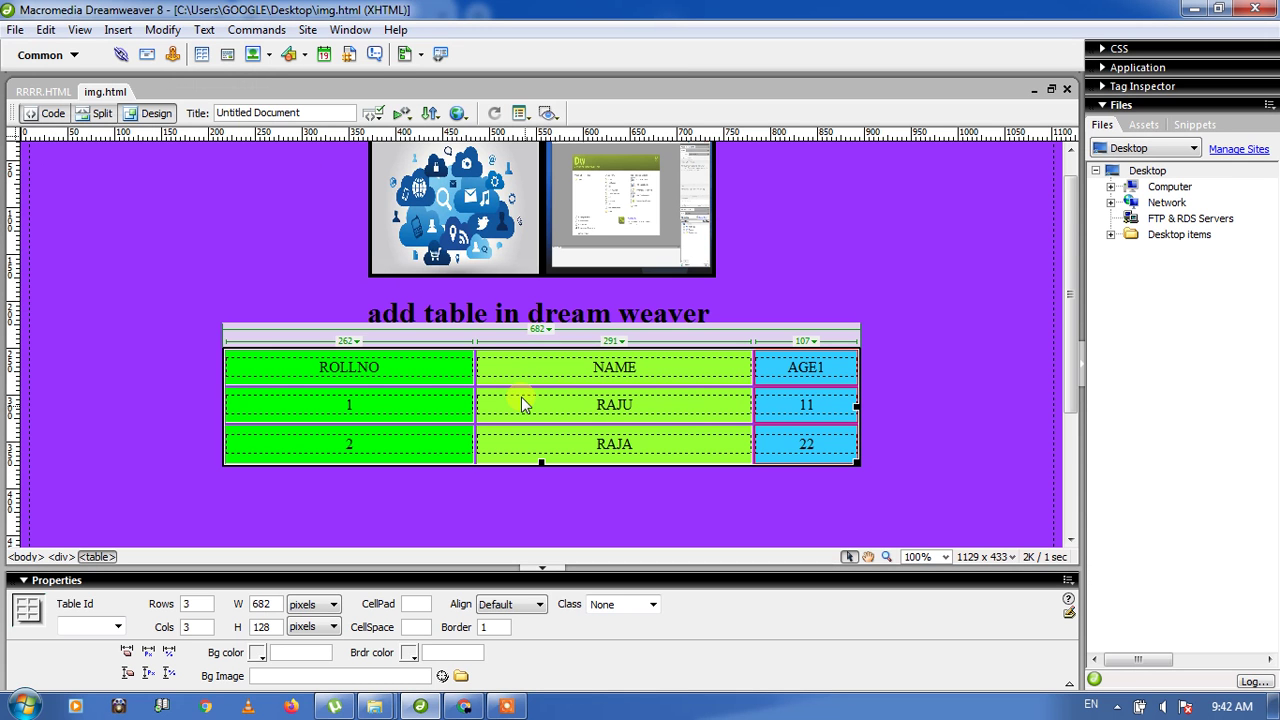
pyautogui.click(468, 707)
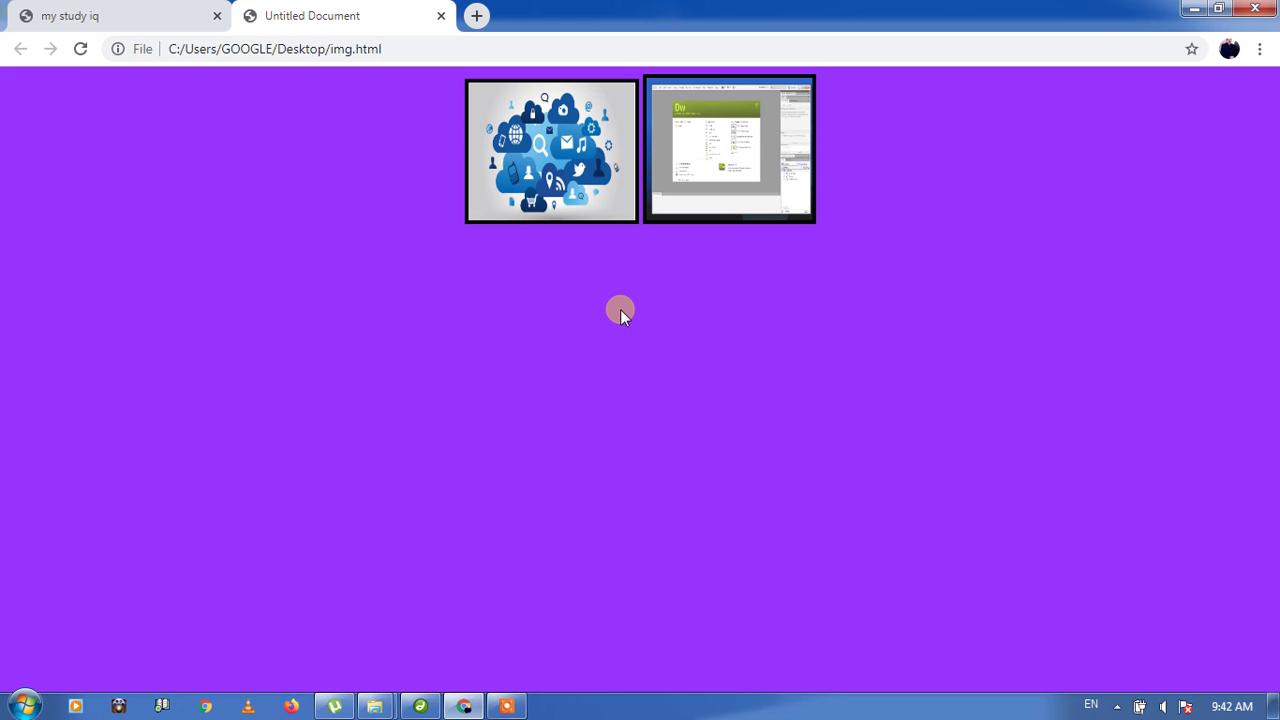
pyautogui.click(79, 50)
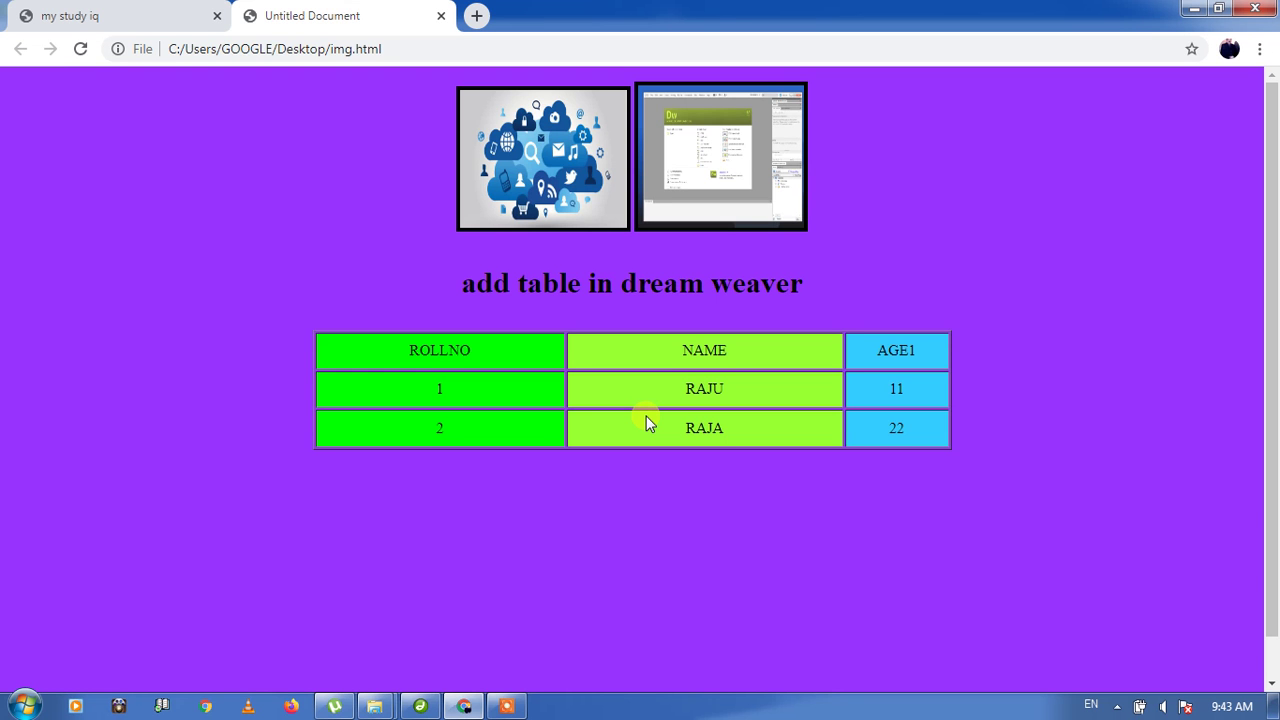
pyautogui.click(419, 707)
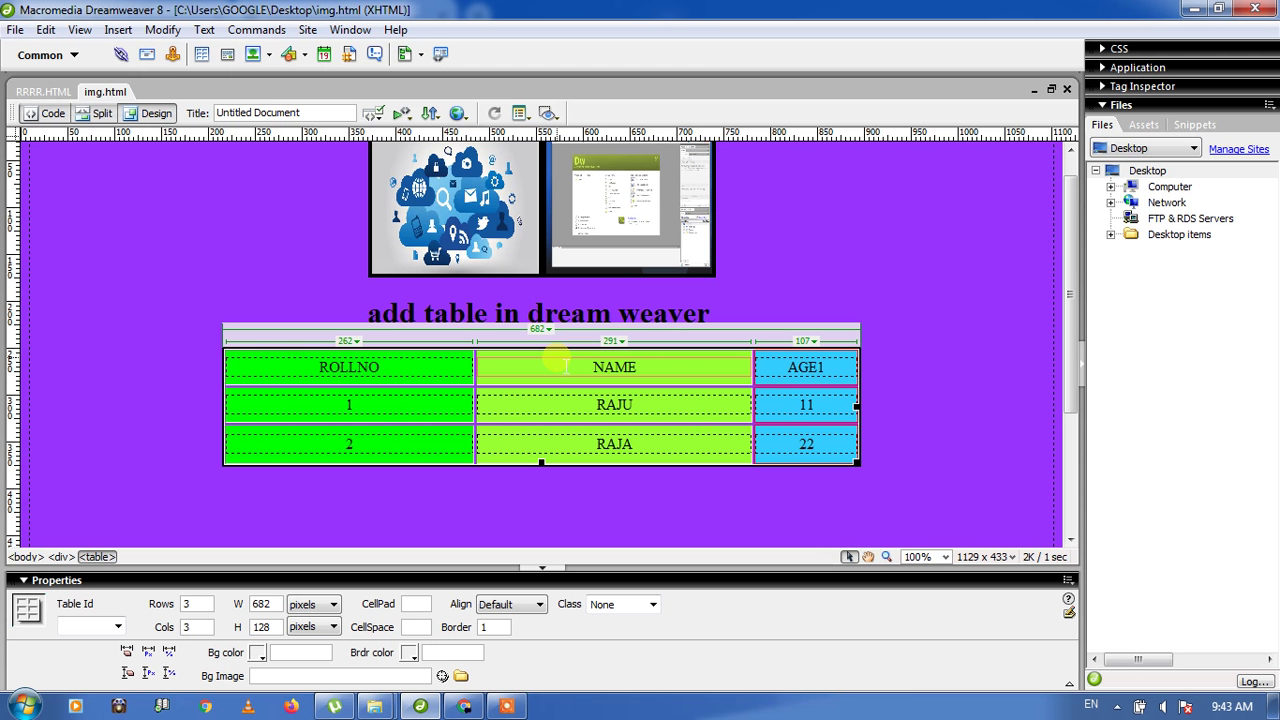
pyautogui.click(838, 372)
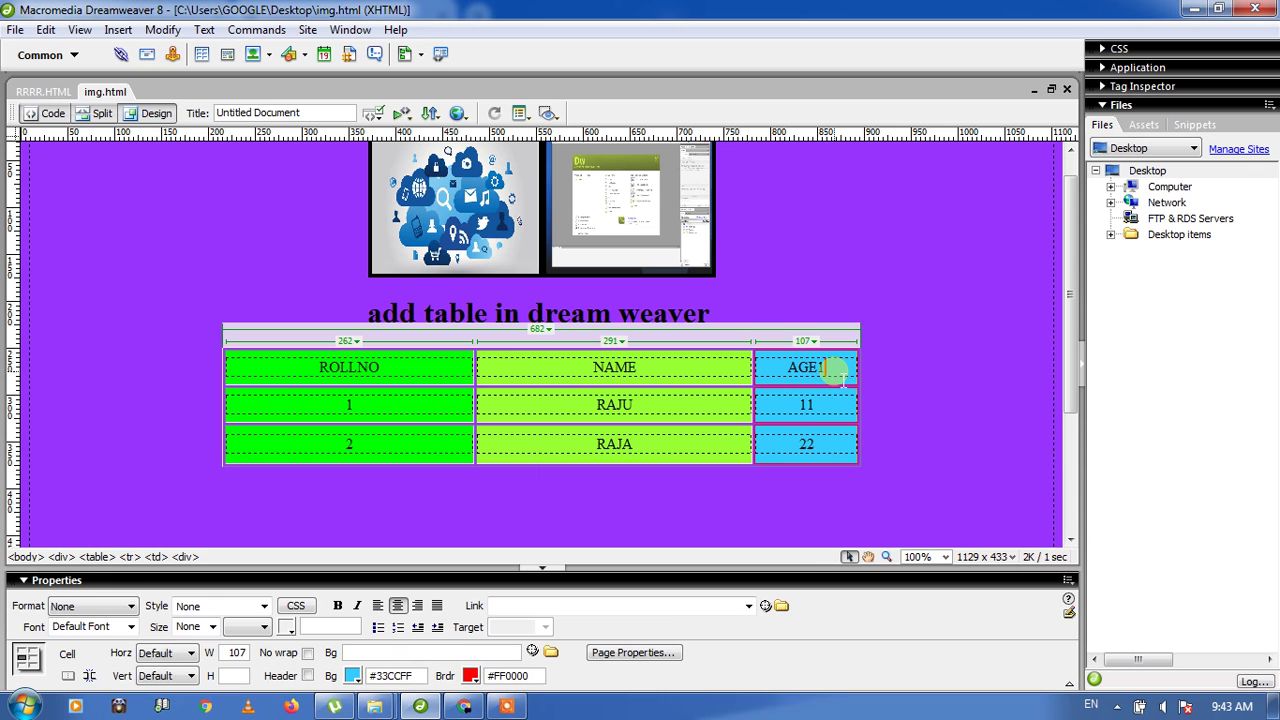
pyautogui.rightClick(838, 374)
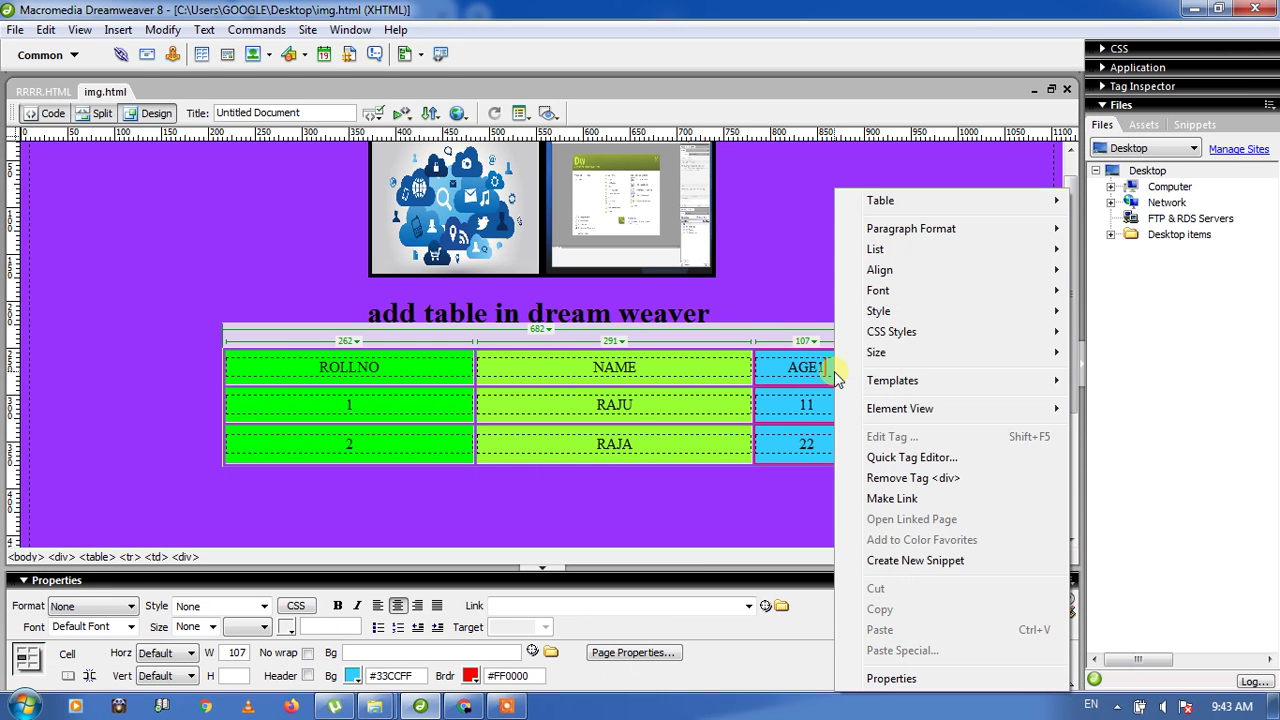
pyautogui.click(836, 375)
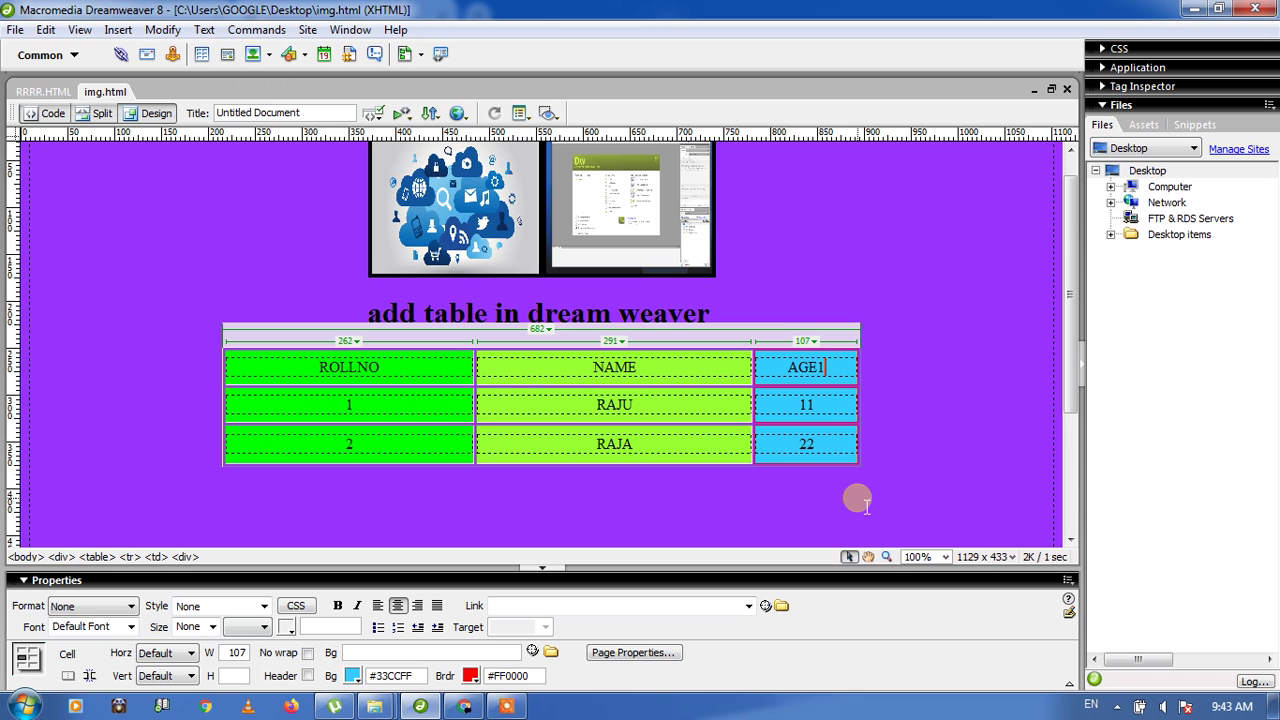
# Step: Add a row at the table's end with roll number 3, the person's name and age 55
pyautogui.click(836, 458)
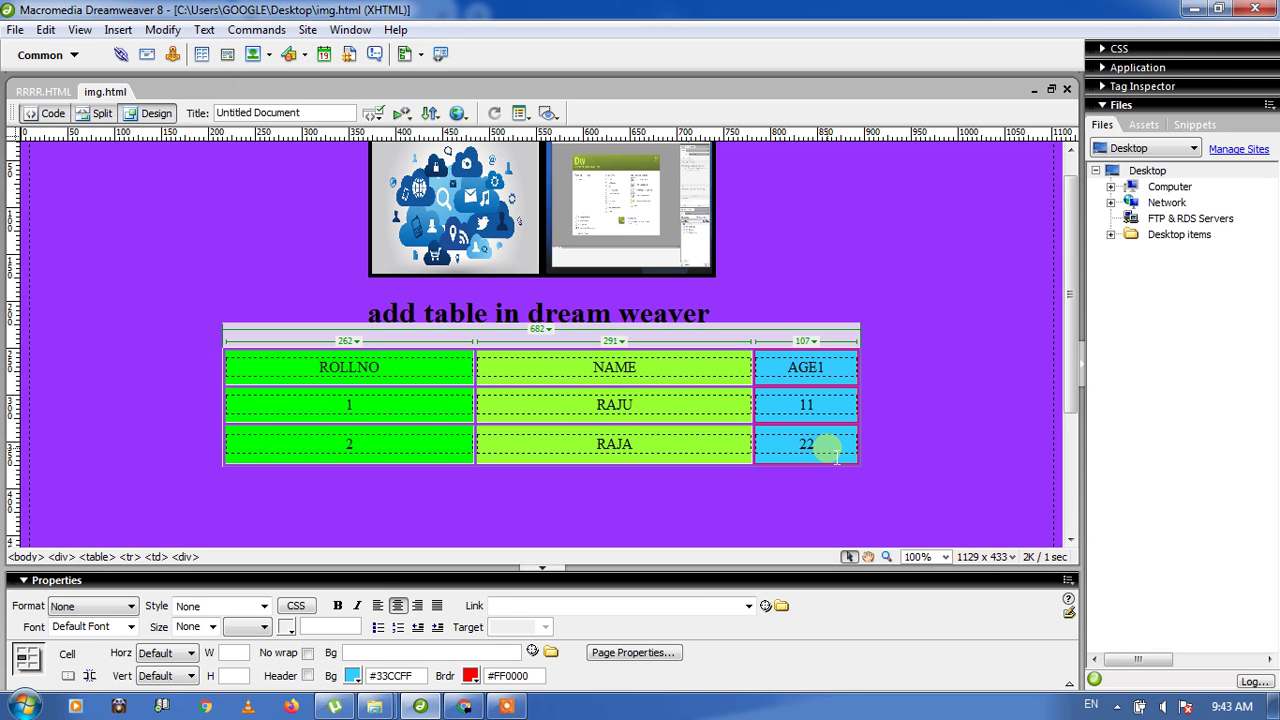
pyautogui.press('Tab')
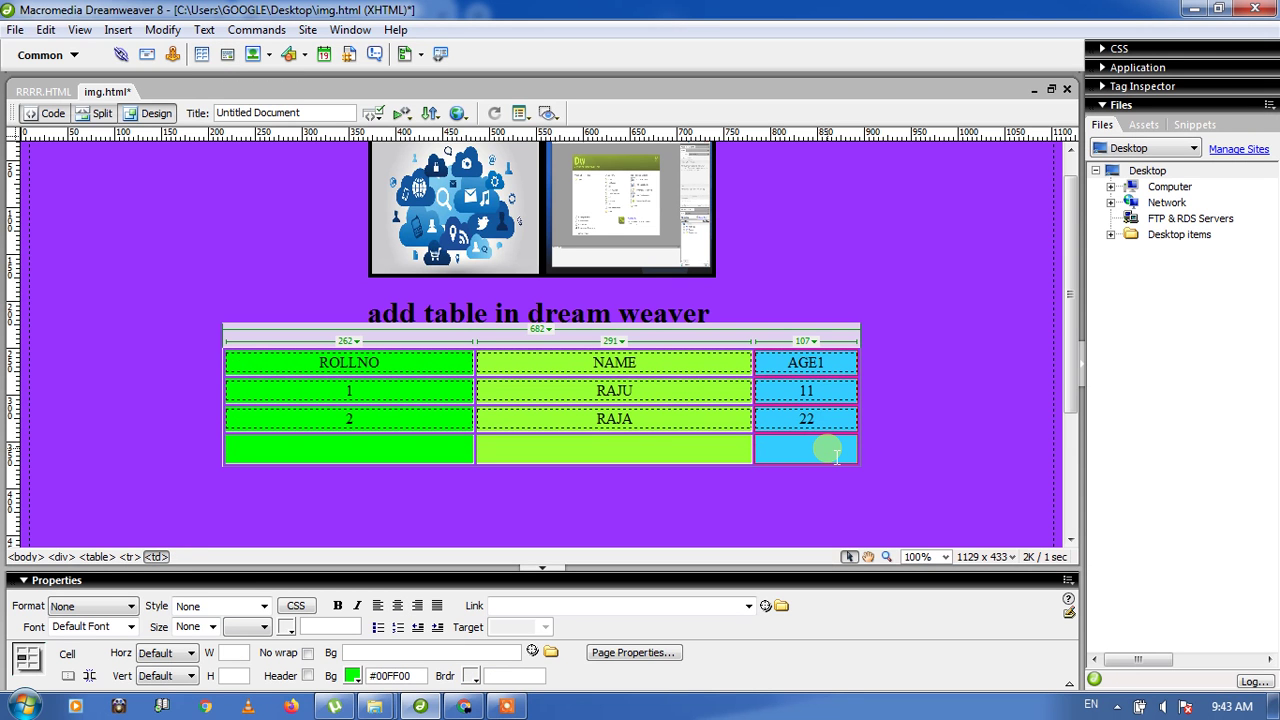
pyautogui.write('3')
pyautogui.press('Tab')
pyautogui.write('TAT')
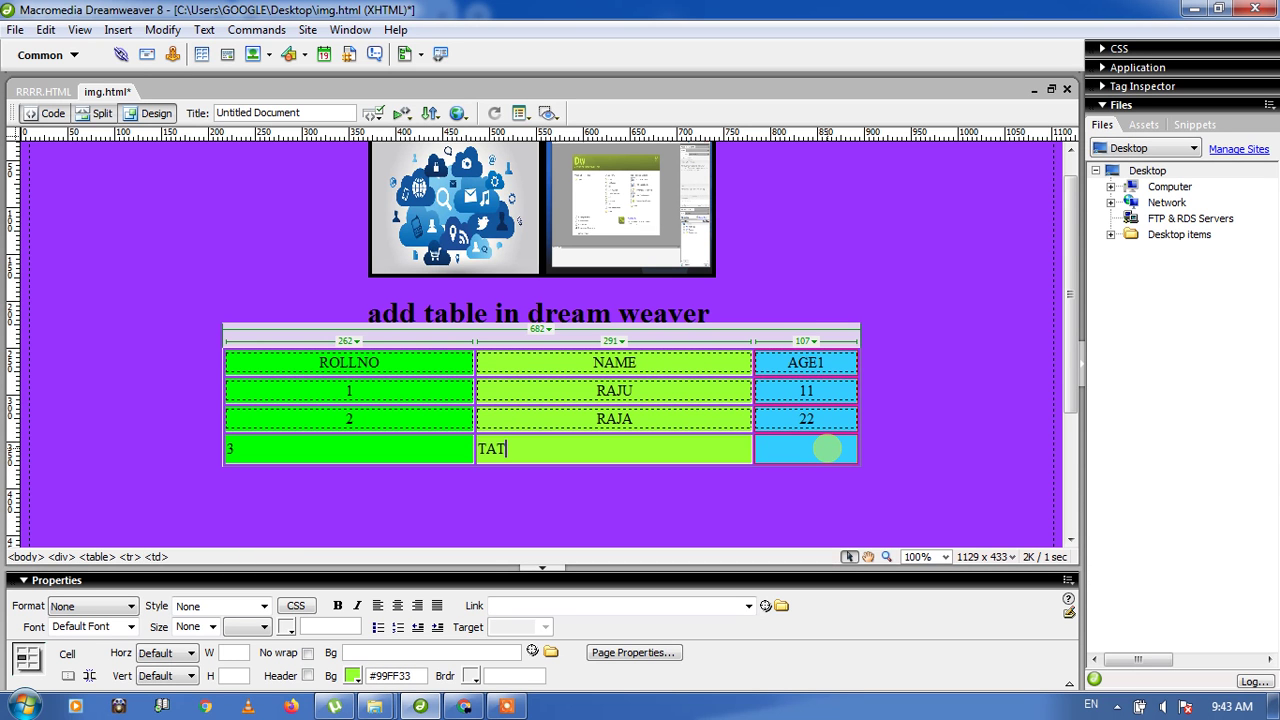
pyautogui.write('A')
pyautogui.press('Tab')
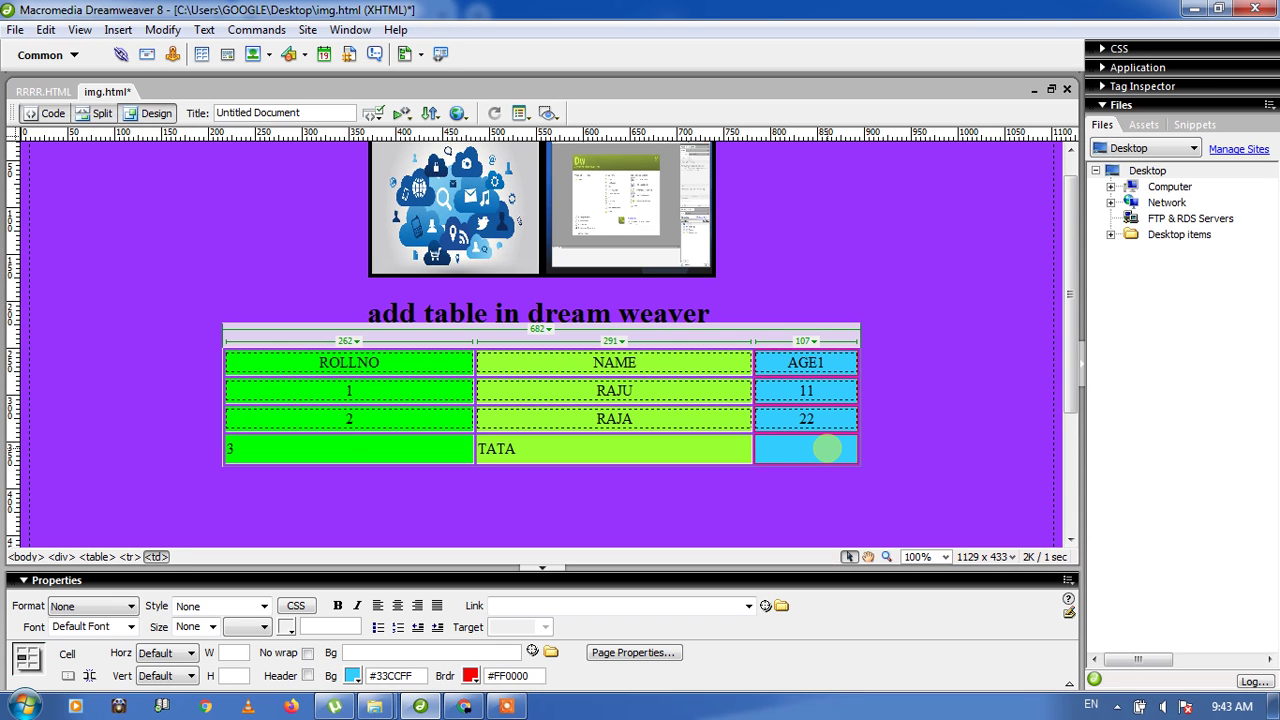
pyautogui.write('55')
pyautogui.click(890, 456)
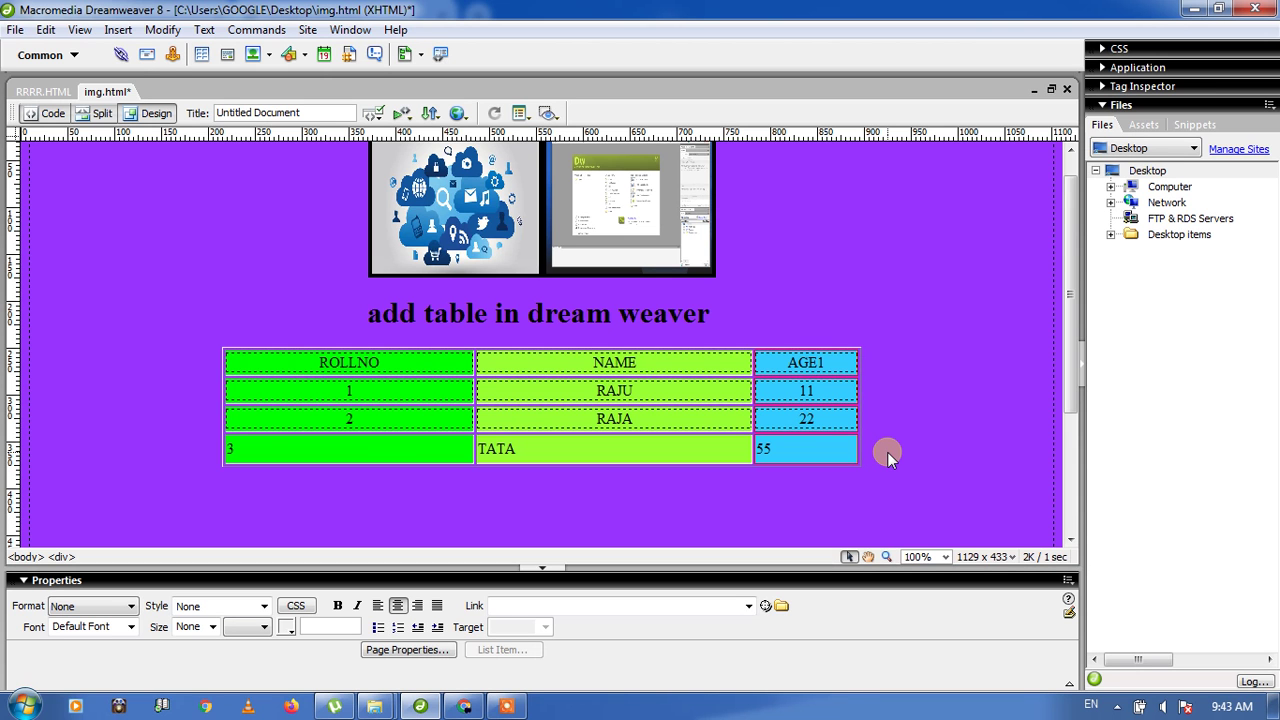
pyautogui.click(785, 451)
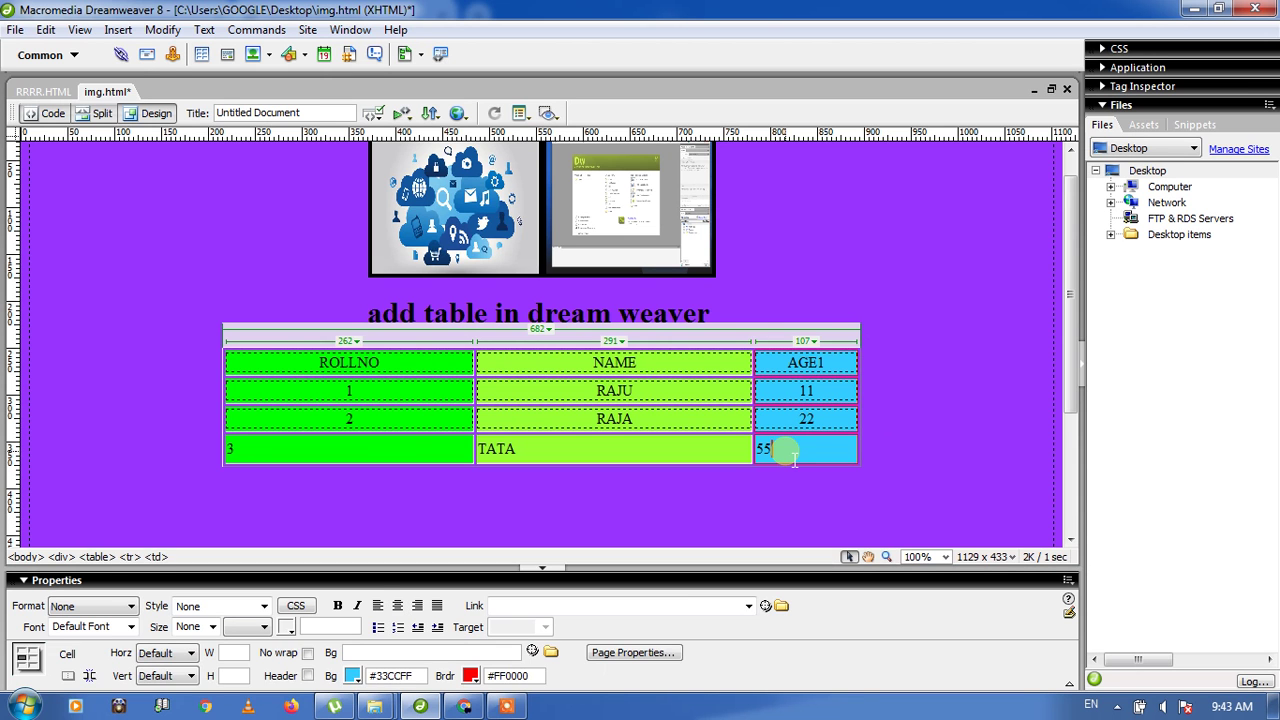
pyautogui.keyDown('ctrl'); pyautogui.click(794, 458); pyautogui.keyUp('ctrl')
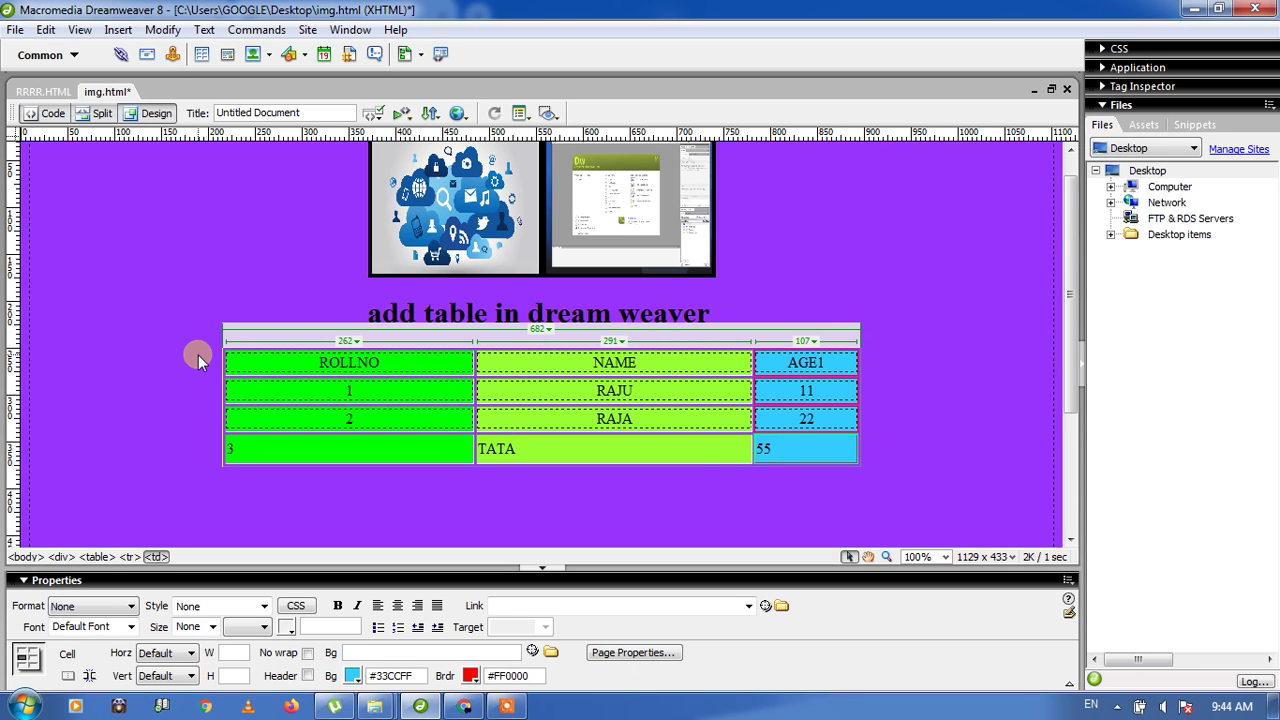
pyautogui.click(201, 54)
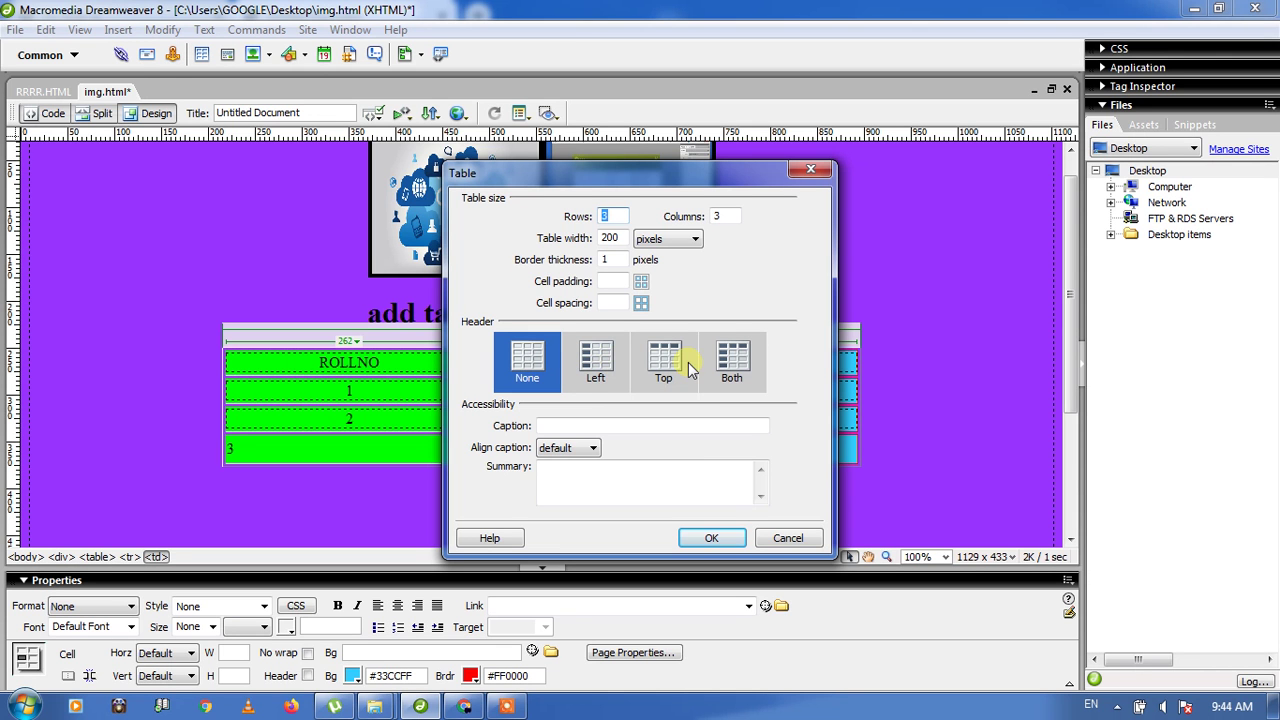
pyautogui.click(810, 170)
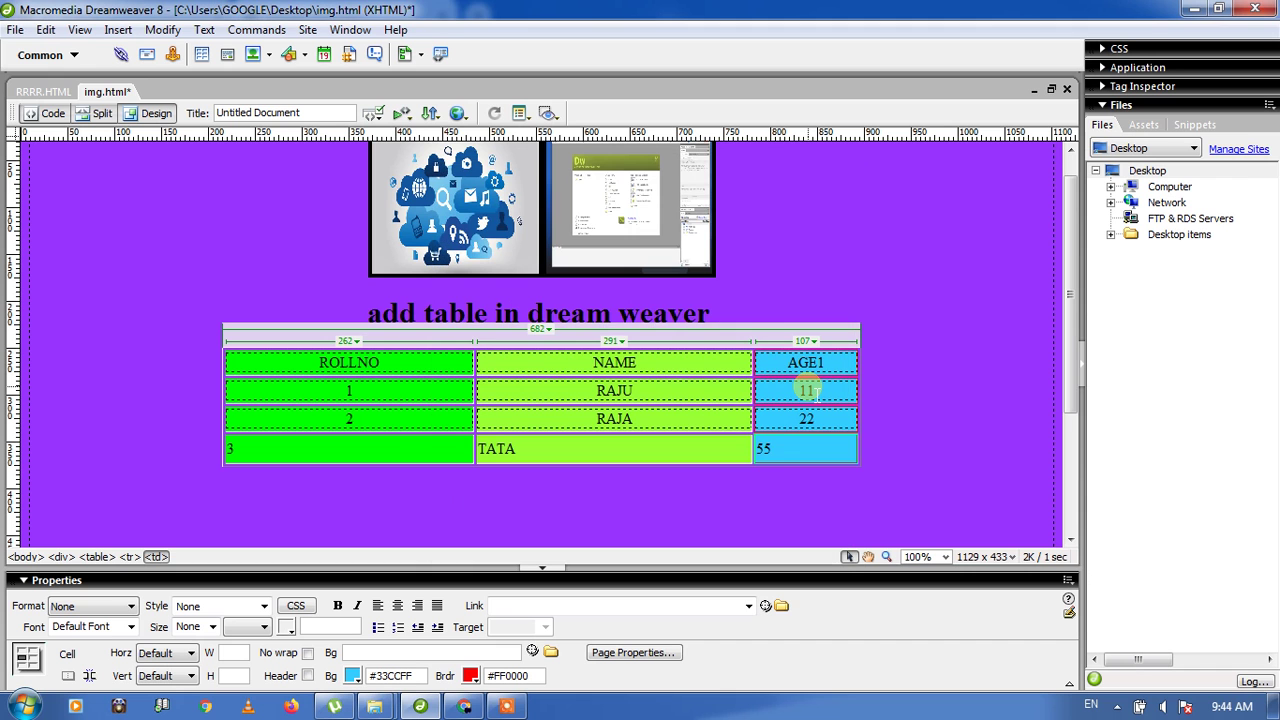
# Step: Merge the NAME and AGE1 cells of the table's last row into one cell
pyautogui.click(768, 451)
pyautogui.click(779, 458)
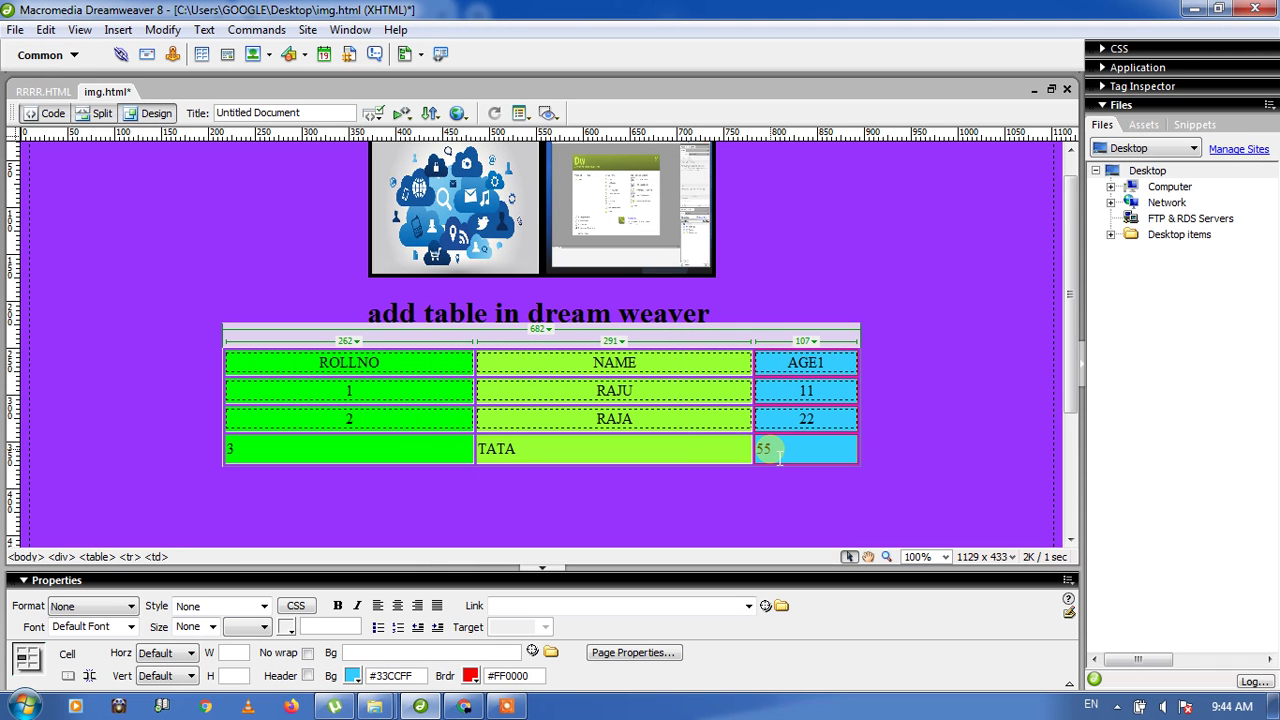
pyautogui.click(688, 451)
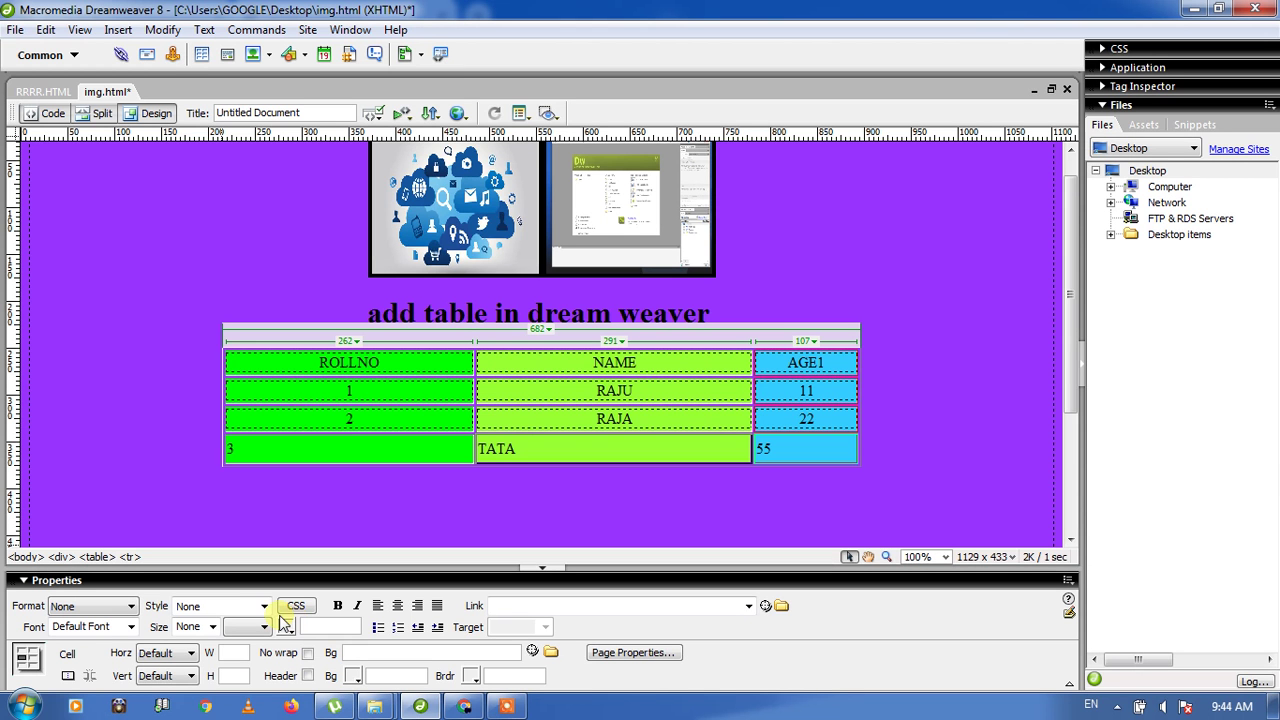
pyautogui.click(66, 678)
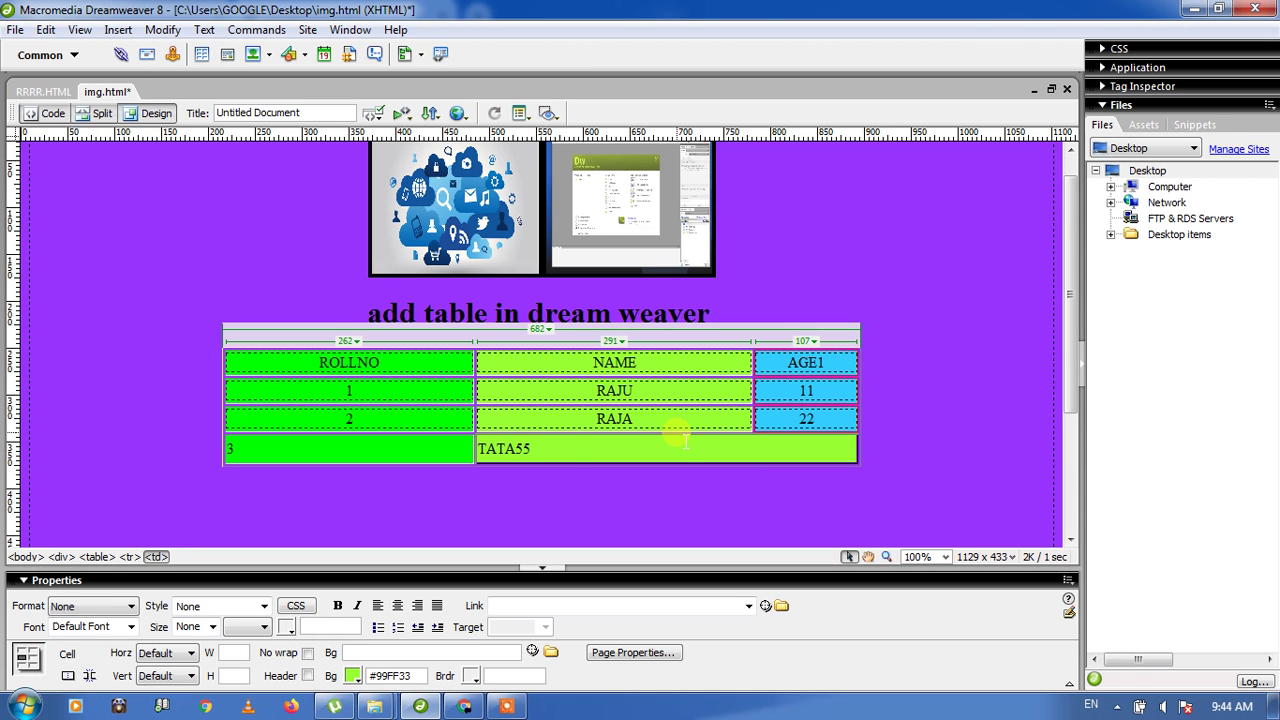
pyautogui.click(566, 450)
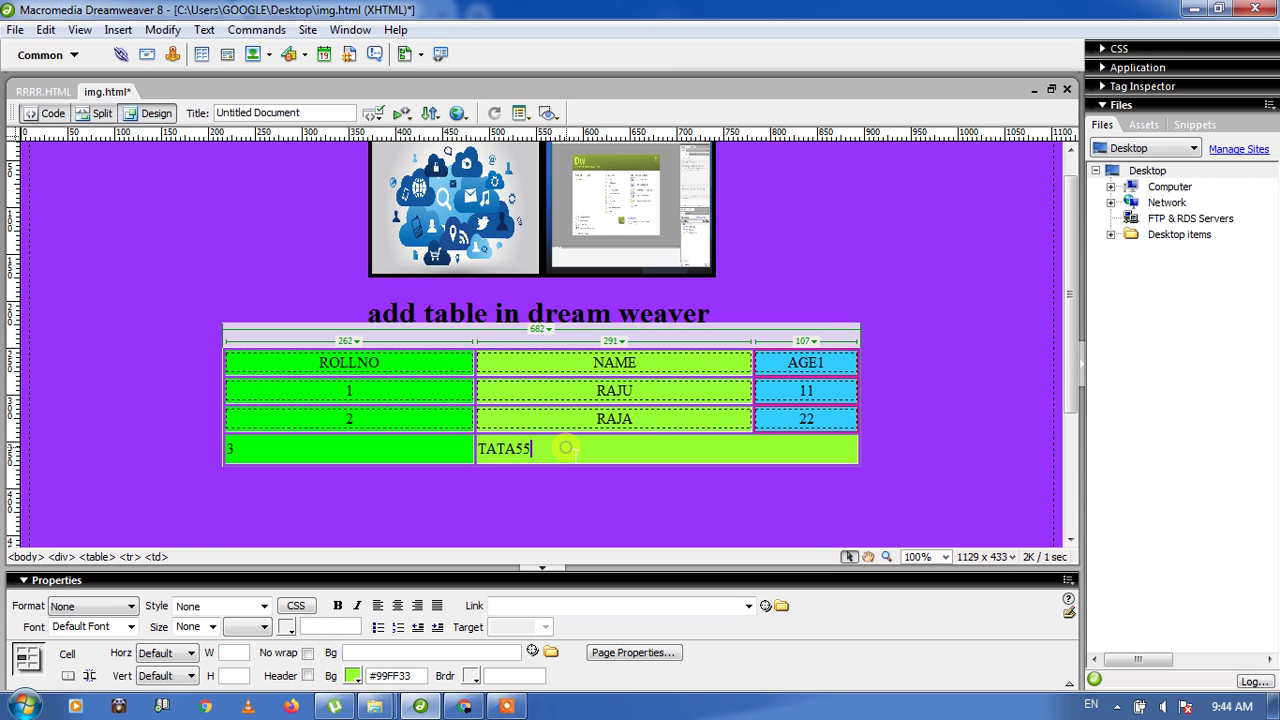
pyautogui.moveTo(566, 449); pyautogui.dragTo(481, 452)
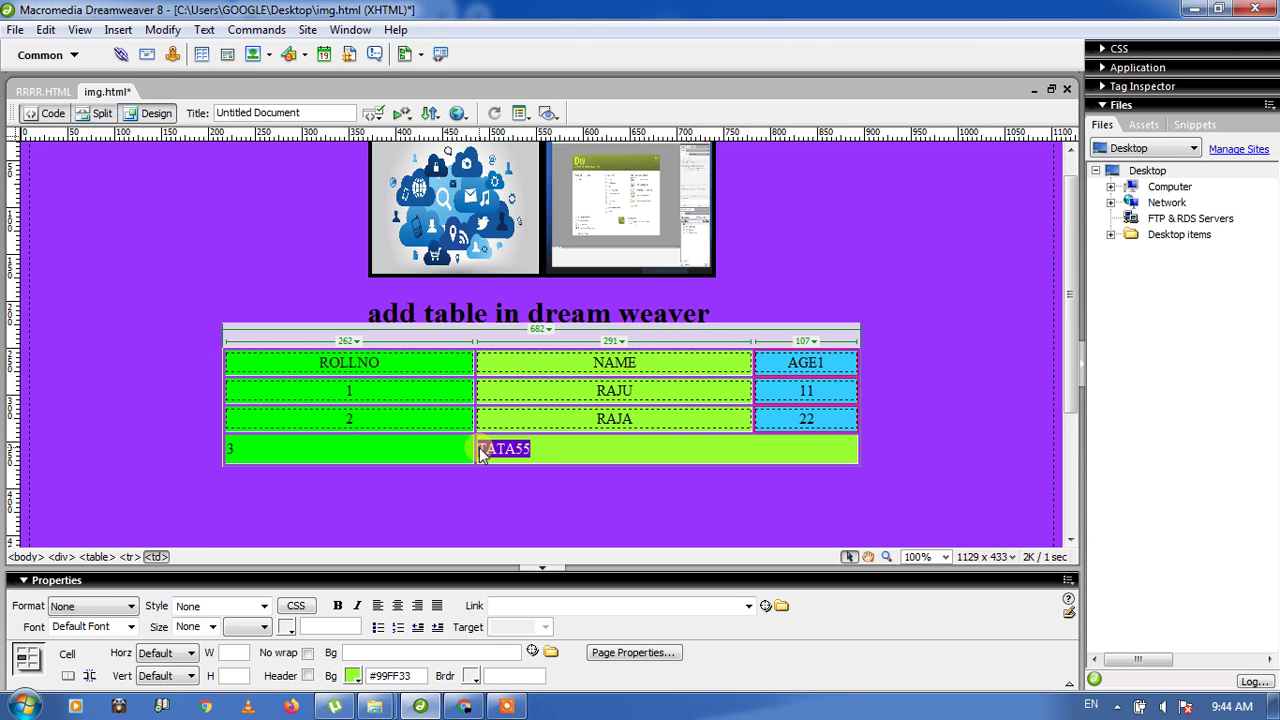
# Step: Merge the AGE1 cells of the rows for roll numbers 1 and 2 into one cell, then deselect the table
pyautogui.click(806, 392)
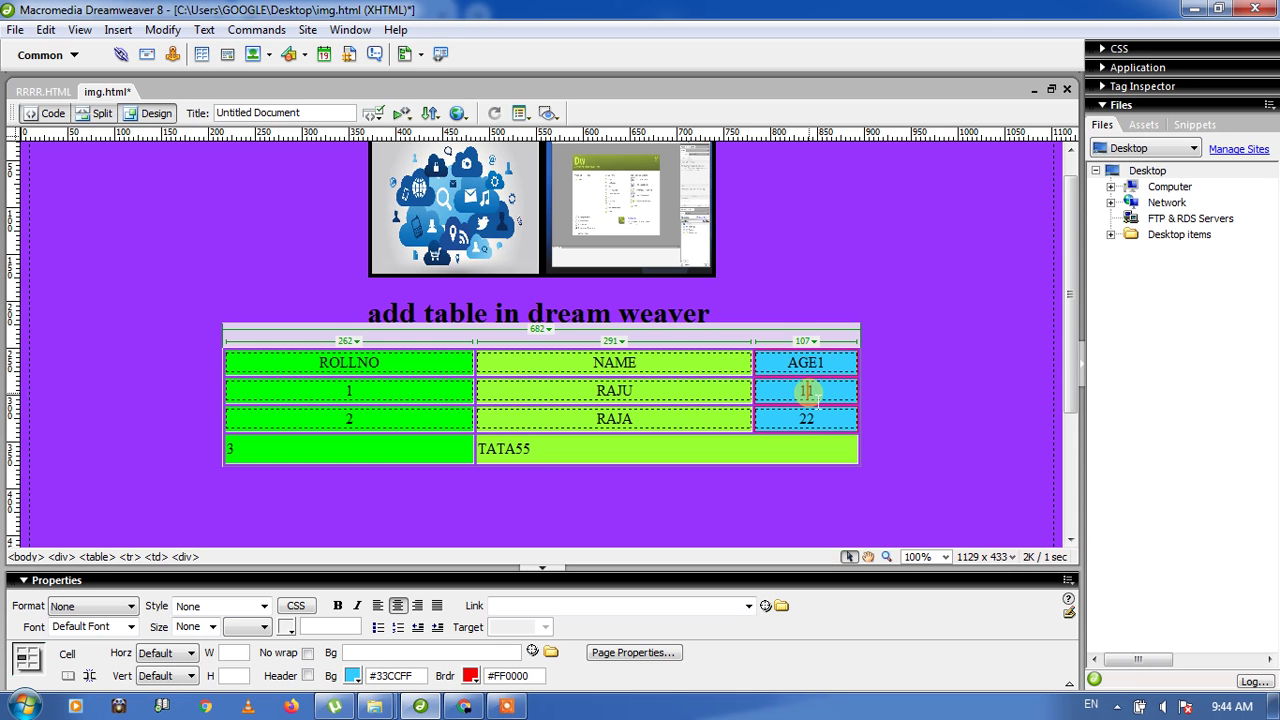
pyautogui.click(806, 420)
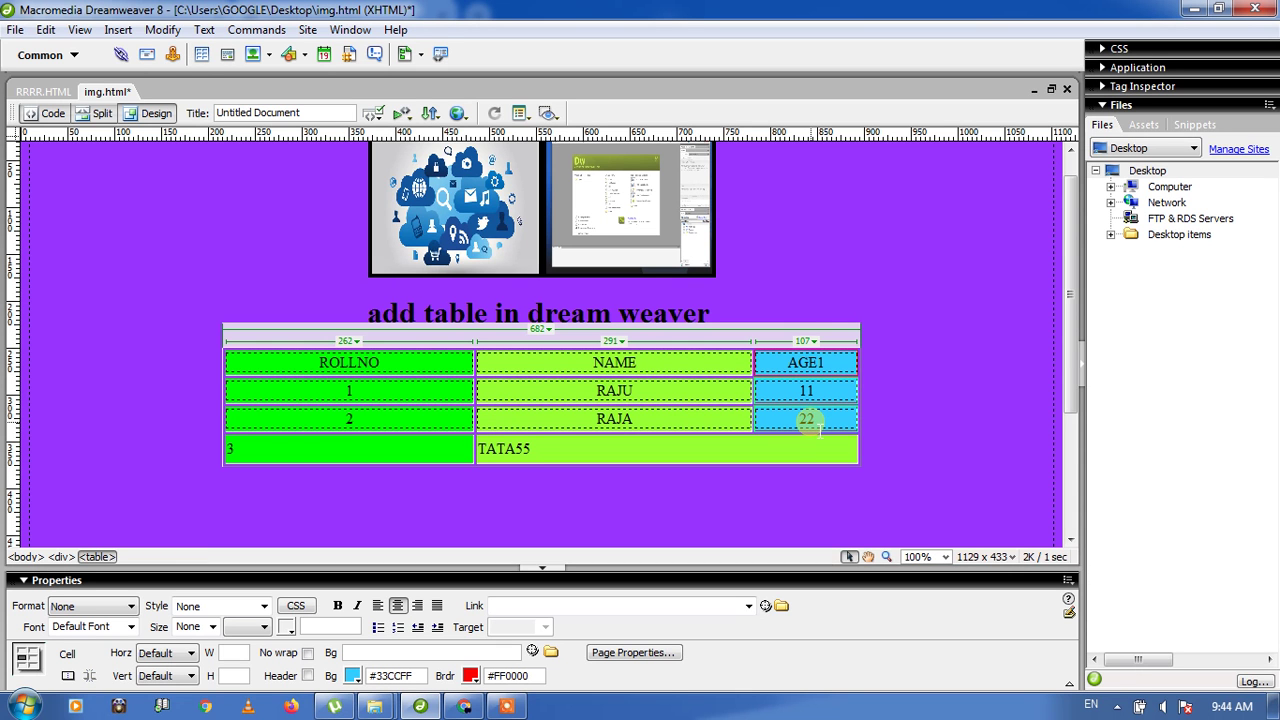
pyautogui.click(68, 676)
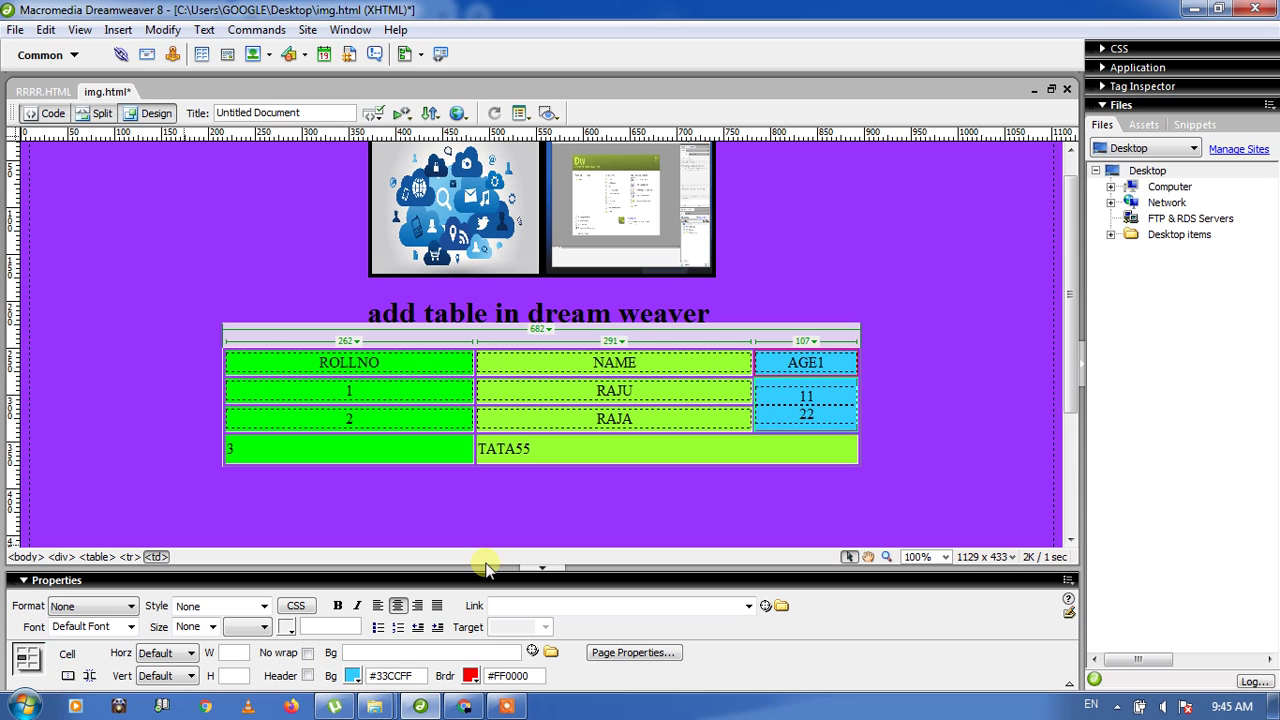
pyautogui.click(822, 427)
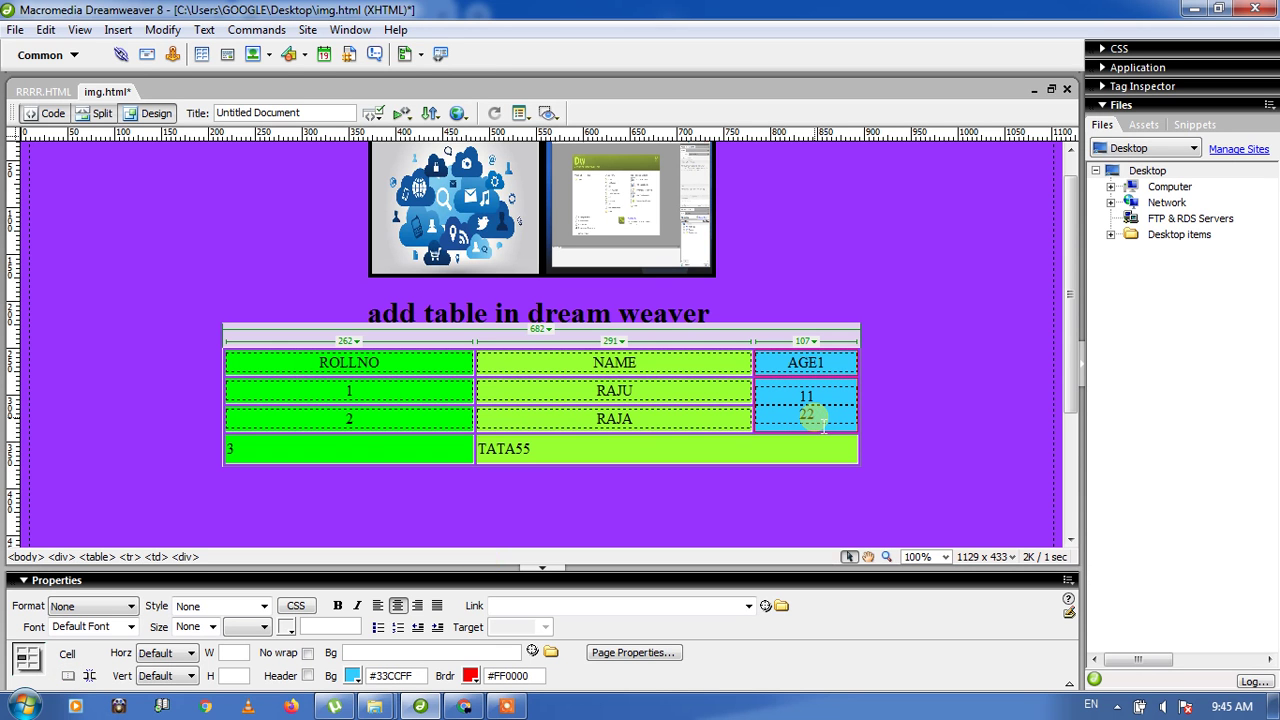
pyautogui.click(928, 398)
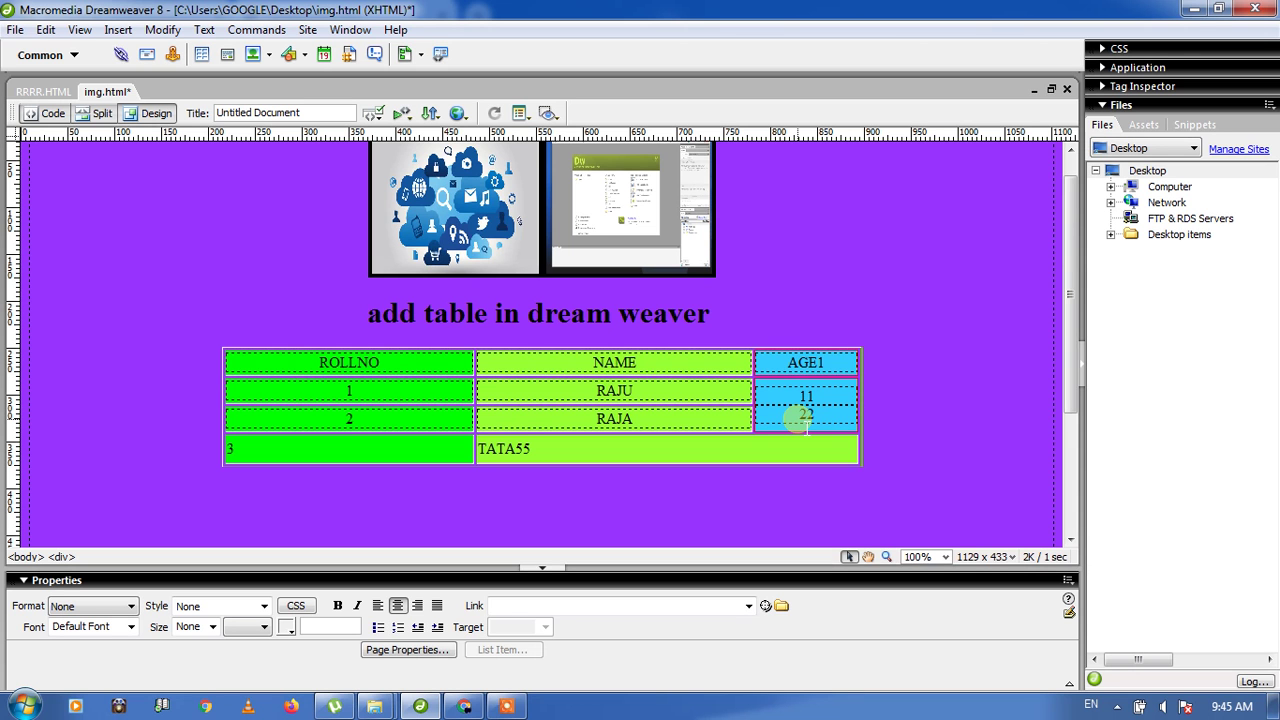
pyautogui.click(508, 706)
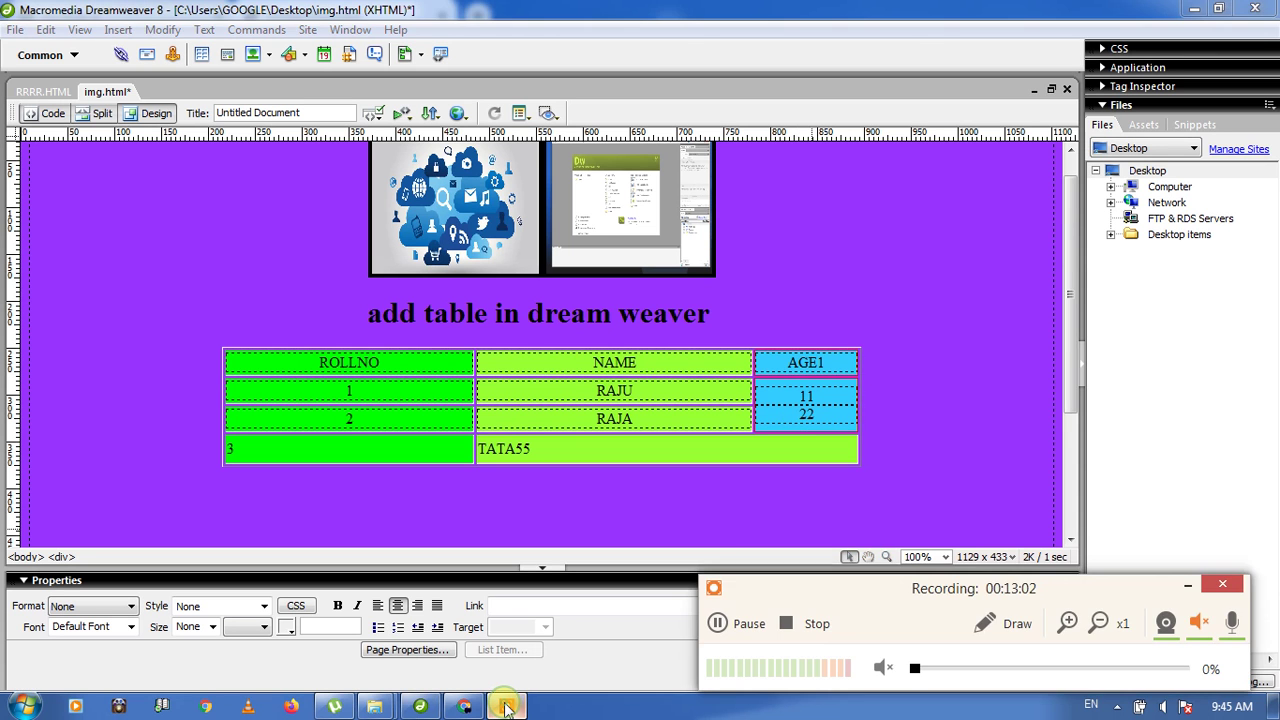